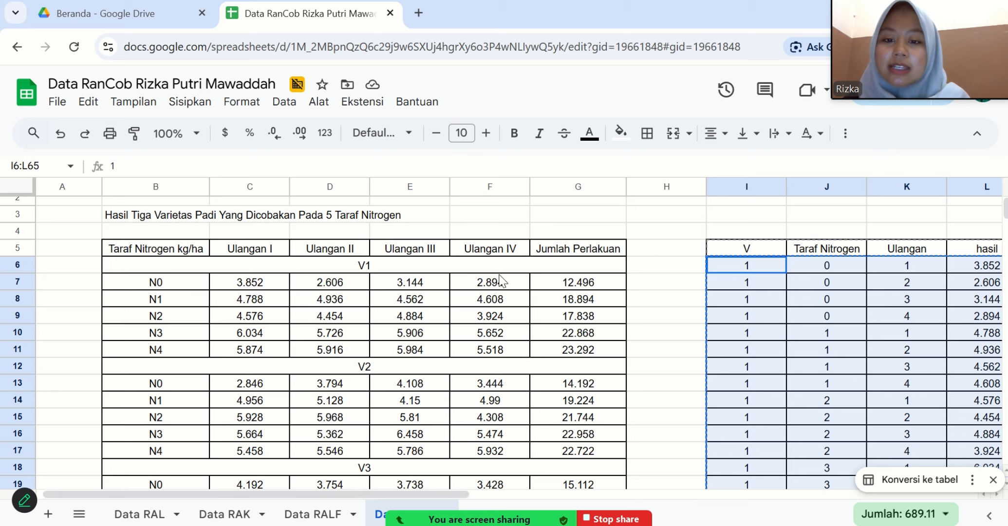
# Copy the V, Taraf Nitrogen, Ulangan and hasil data rows from I6 down, without headers, and paste them into the empty SPSS Data Editor.
pyautogui.scroll(-1, 502, 280)
pyautogui.hscroll(1, 502, 280)
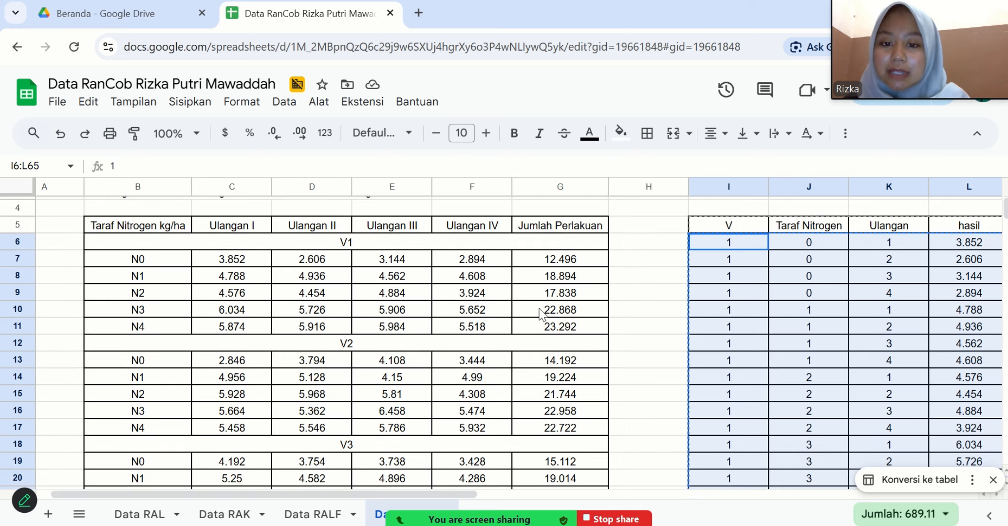
pyautogui.hscroll(4, 542, 314)
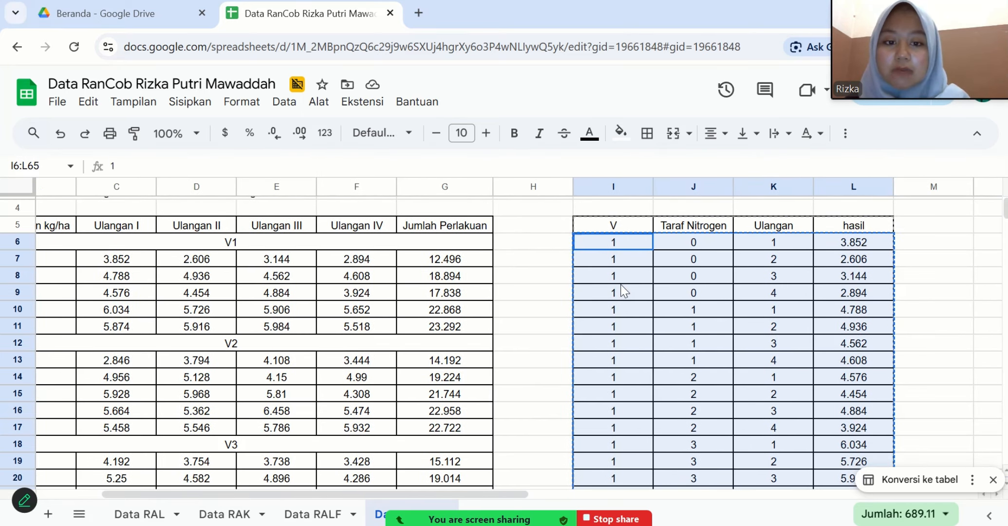
pyautogui.hscroll(2, 646, 278)
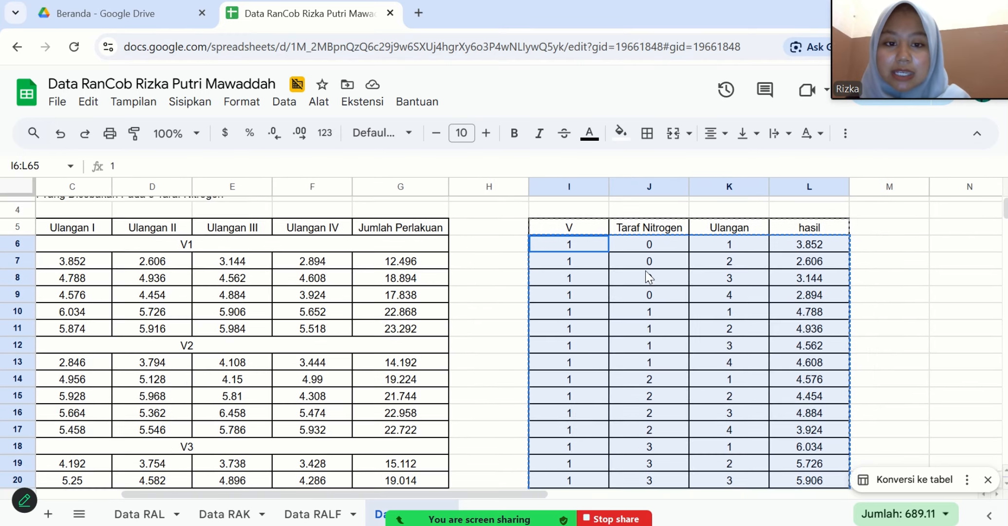
pyautogui.click(572, 245)
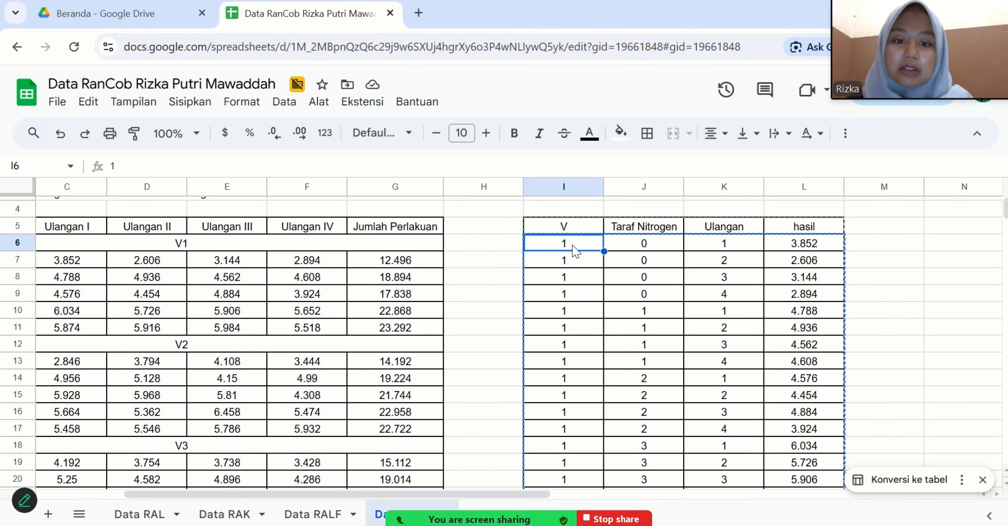
pyautogui.moveTo(573, 245); pyautogui.dragTo(792, 499)
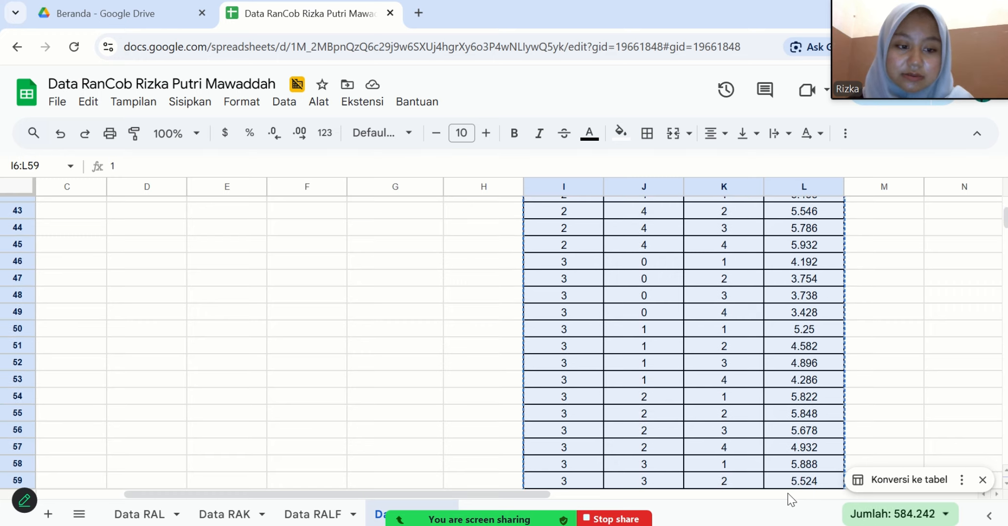
pyautogui.hotkey('alt', 'Tab')
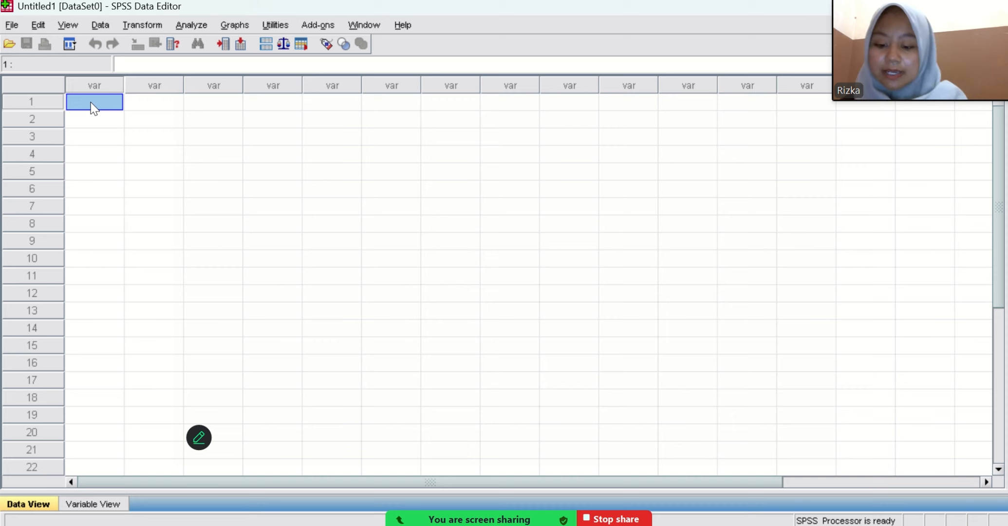
pyautogui.hotkey('ctrl', 'v')
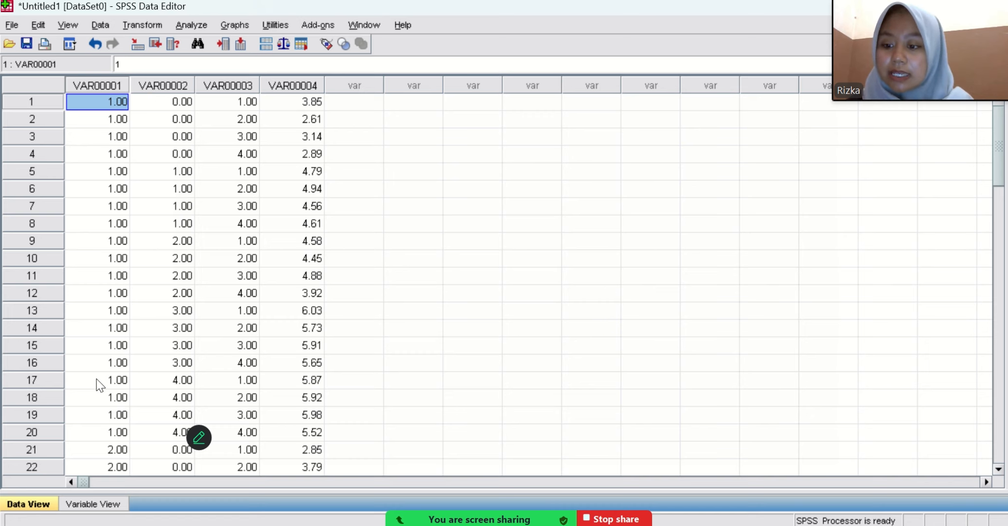
# Switch to the variable definitions and rename the first variable as Varietas.
pyautogui.click(91, 505)
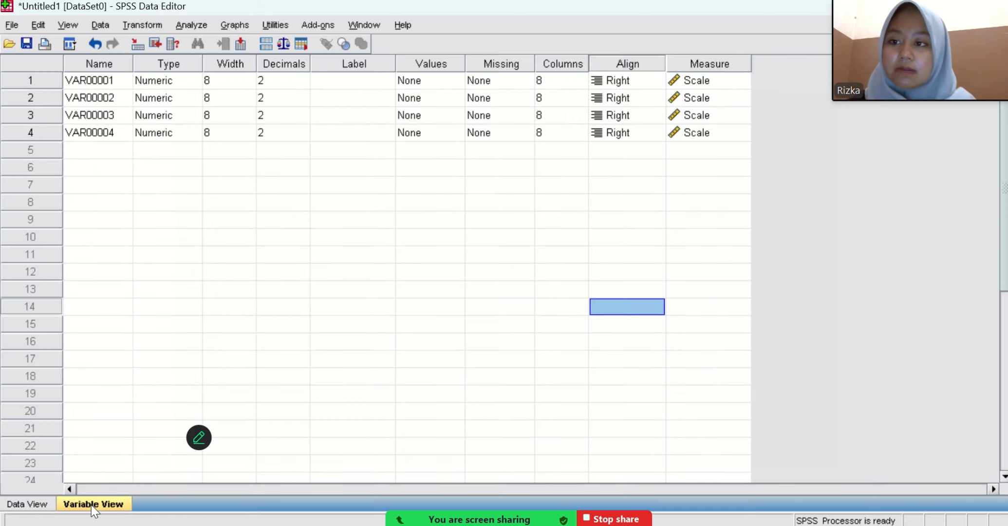
pyautogui.click(84, 83)
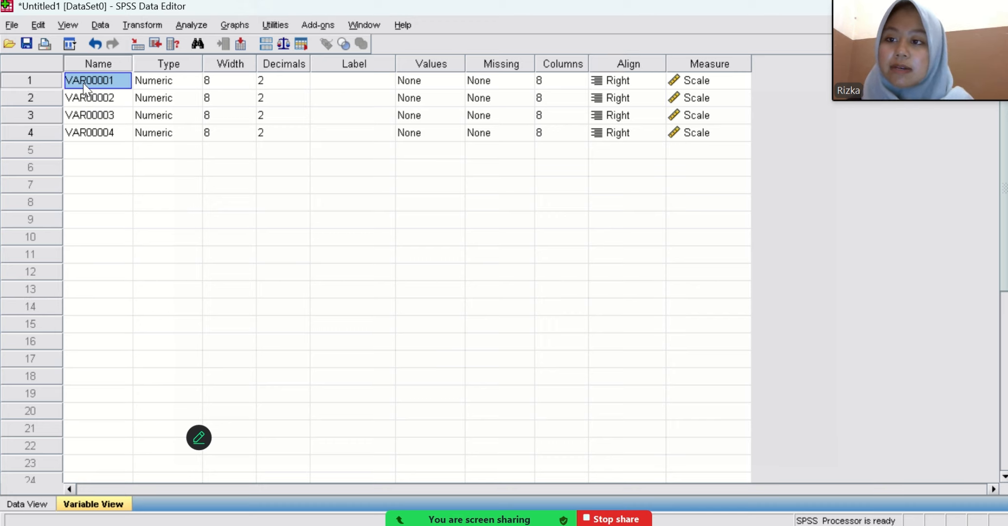
pyautogui.press('BackSpace')
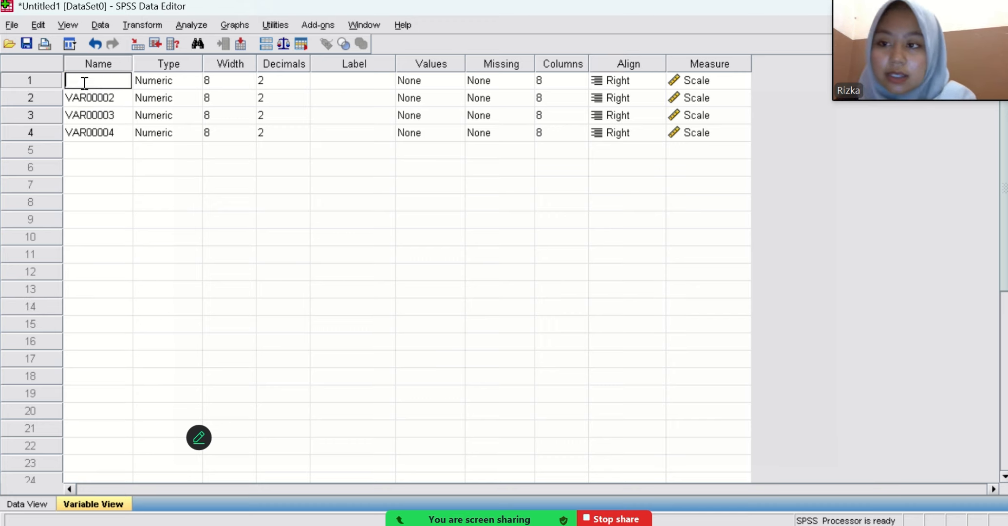
pyautogui.write('Var')
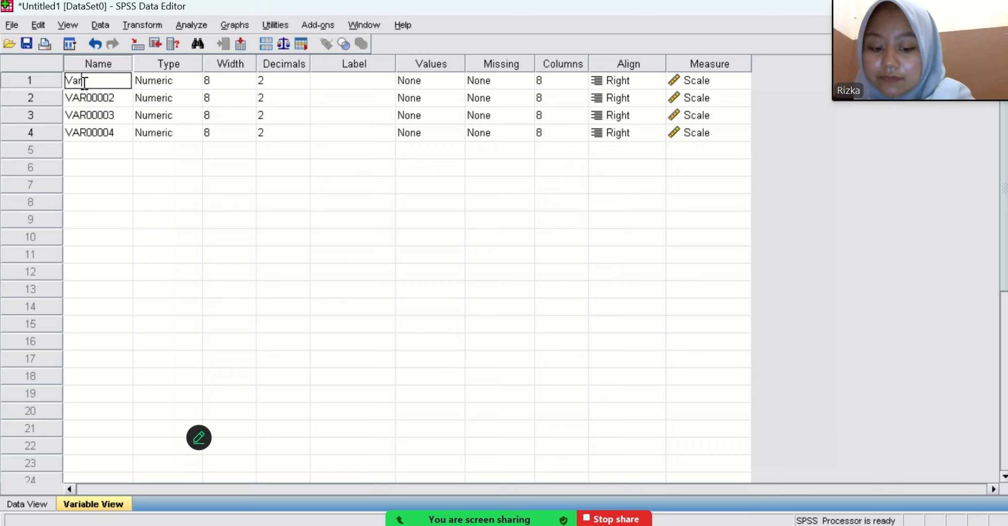
pyautogui.write('ietas')
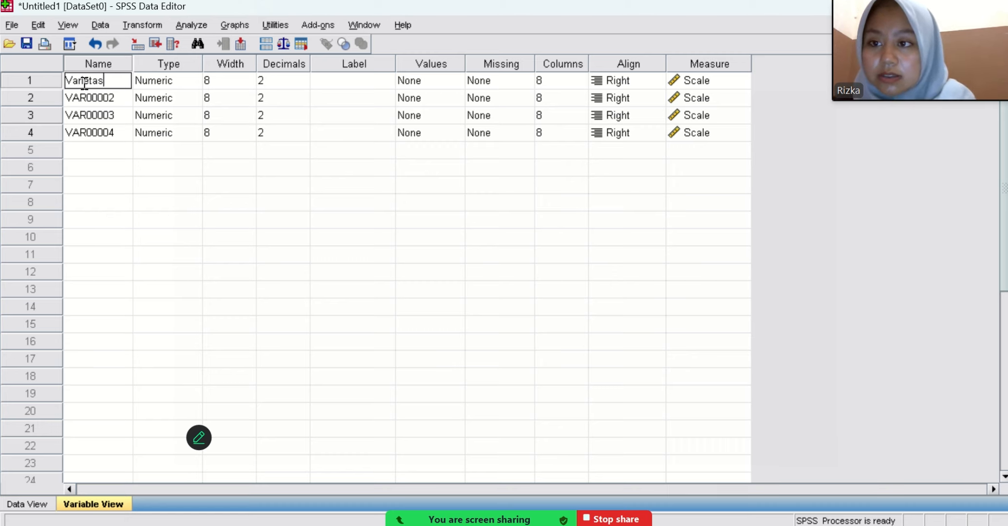
# Rename the second variable as Nitrogen and the third variable as Kelompok.
pyautogui.click(93, 100)
pyautogui.press('BackSpace')
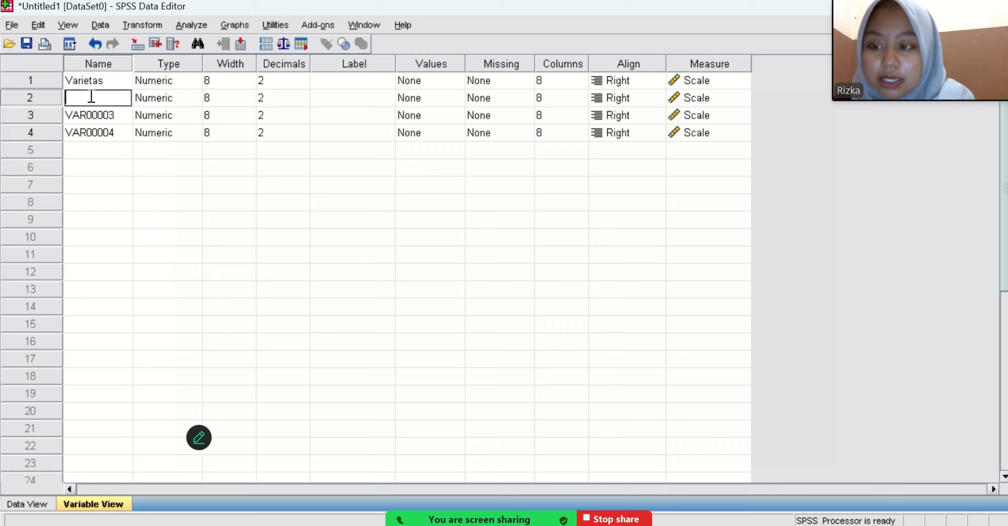
pyautogui.write('Ni')
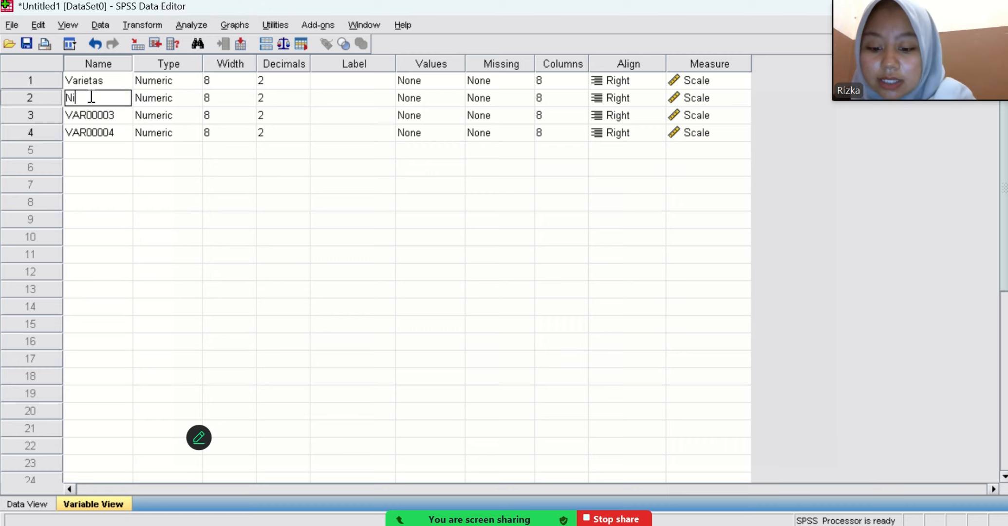
pyautogui.write('trogen')
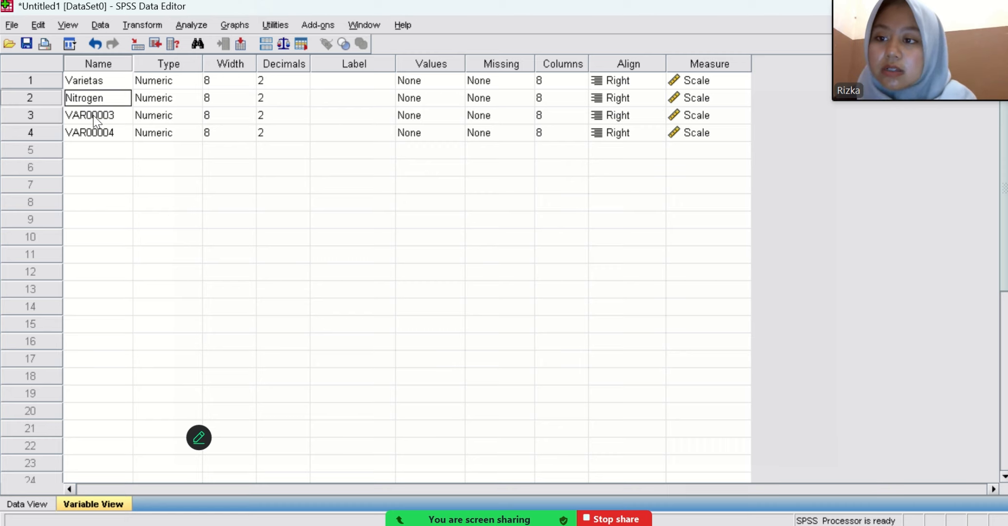
pyautogui.click(93, 115)
pyautogui.press('BackSpace')
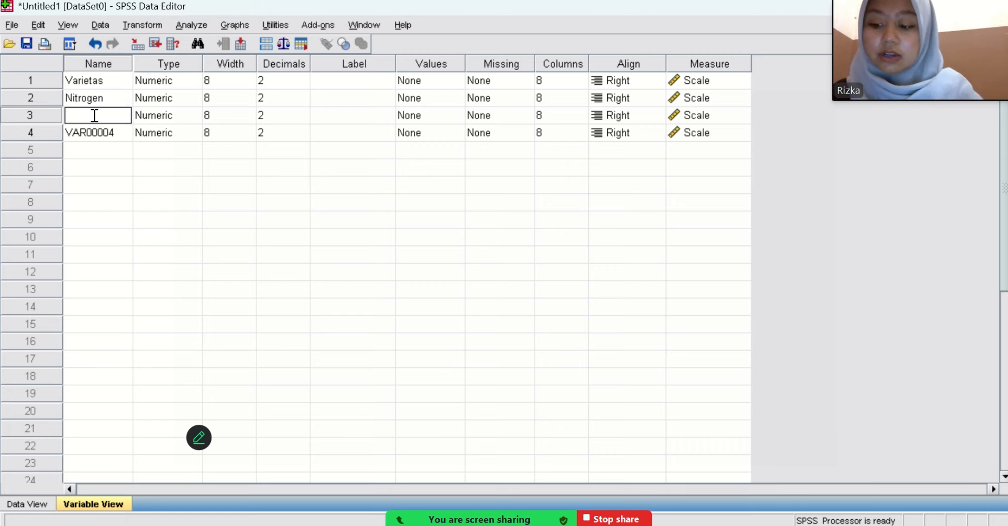
pyautogui.write('Kelo')
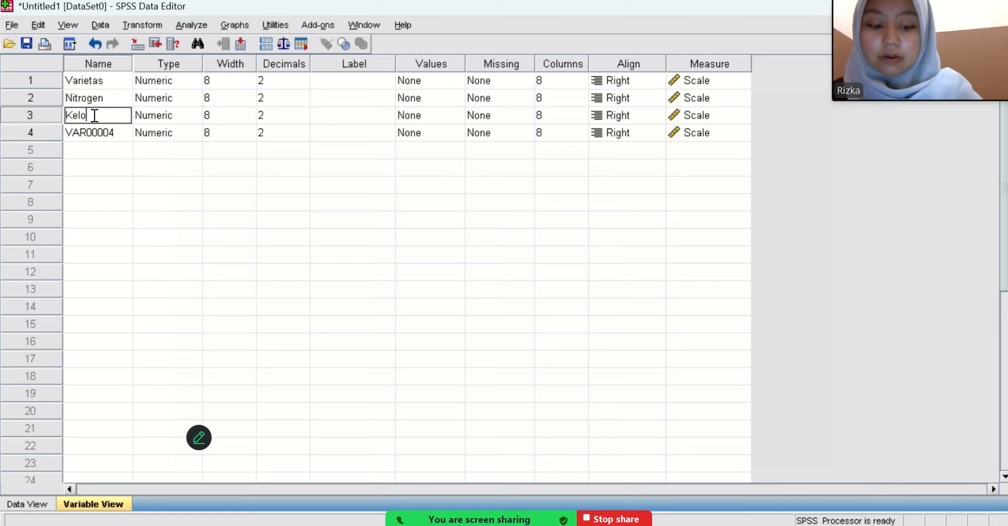
pyautogui.write('mpok')
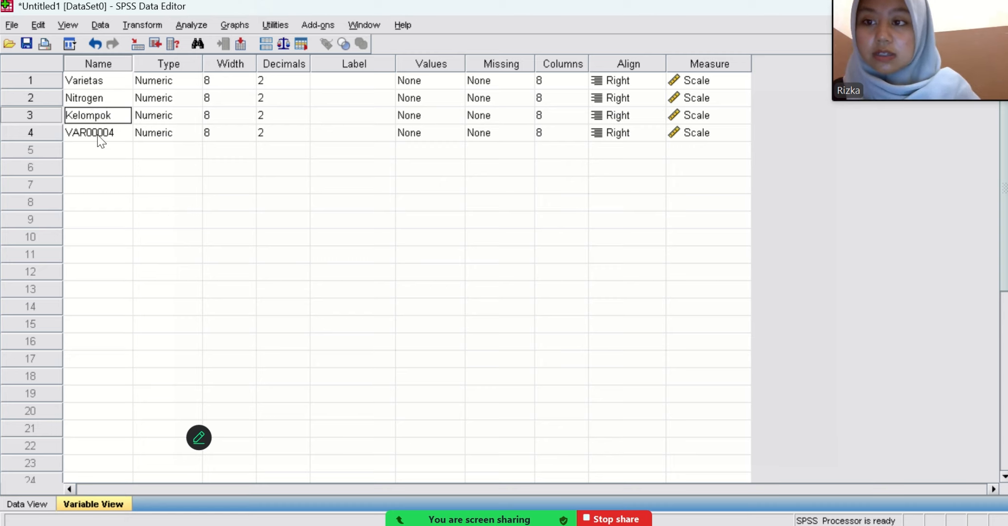
# Rename the fourth variable as Hasil_Gabah.
pyautogui.click(97, 136)
pyautogui.press('BackSpace')
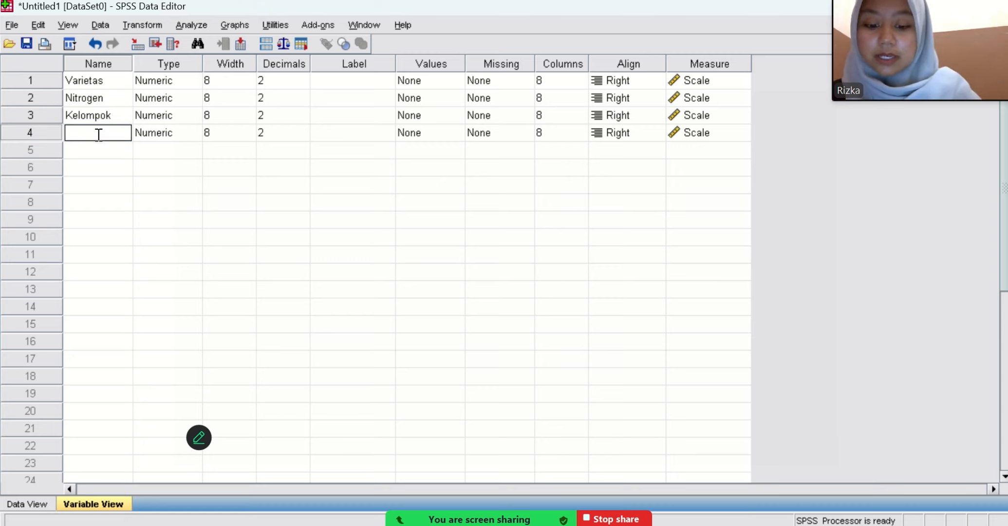
pyautogui.write('Has')
pyautogui.press('BackSpace')
pyautogui.press('BackSpace')
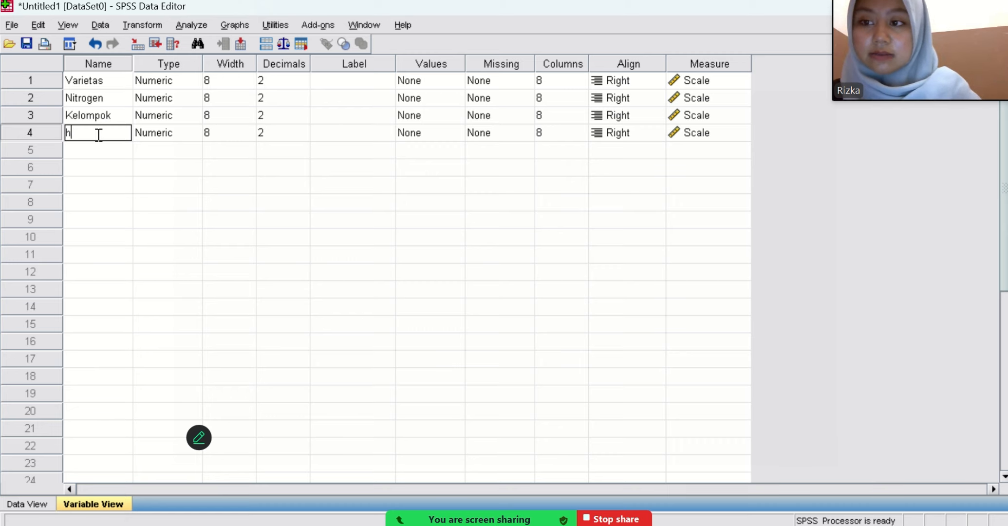
pyautogui.press('BackSpace')
pyautogui.write('Has')
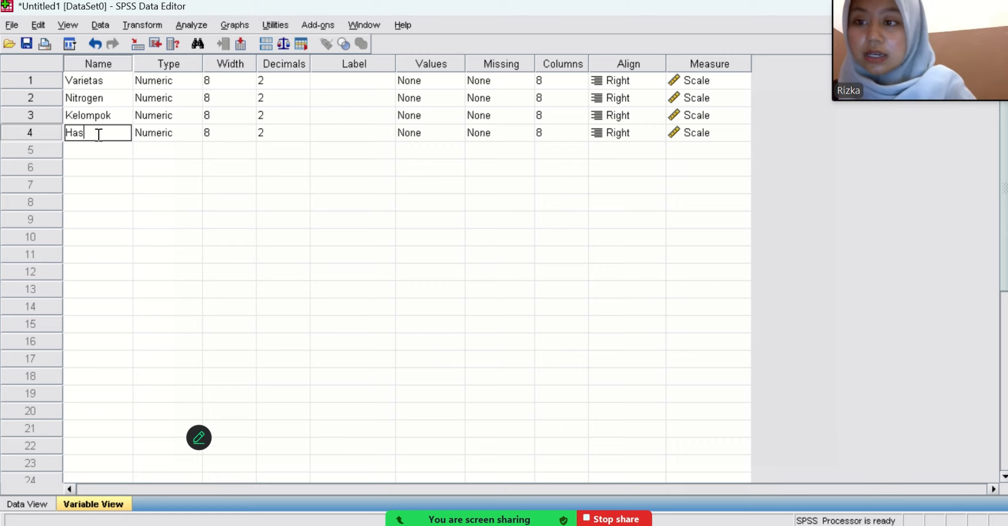
pyautogui.write('il_')
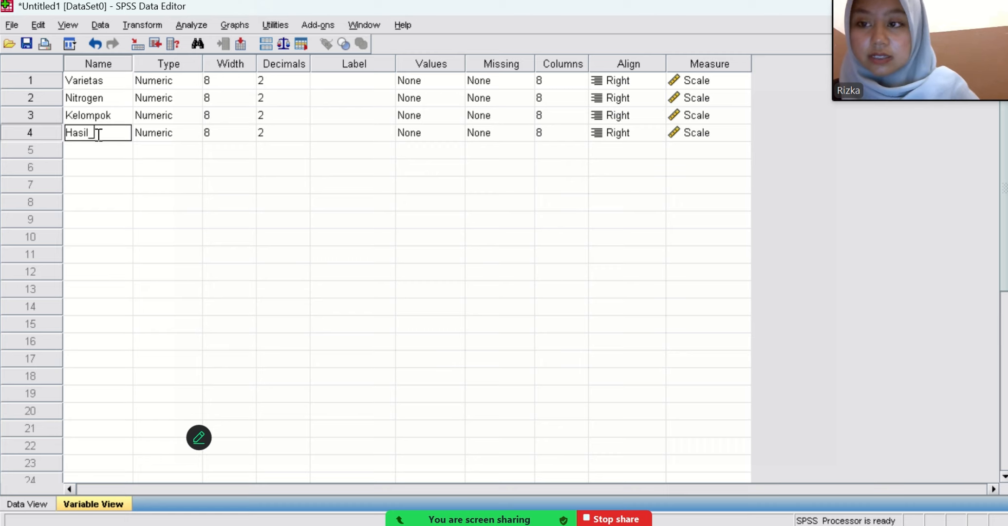
pyautogui.write('Ga')
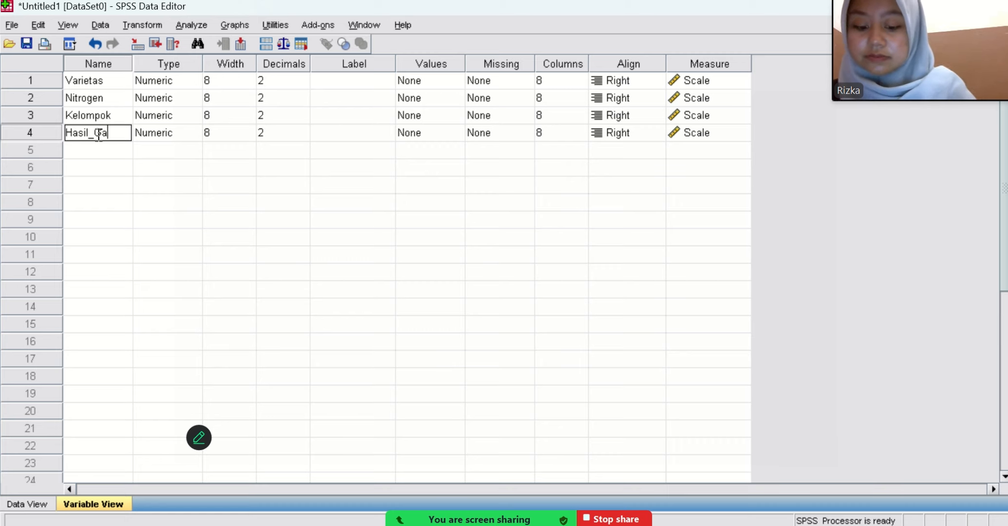
pyautogui.write('bah')
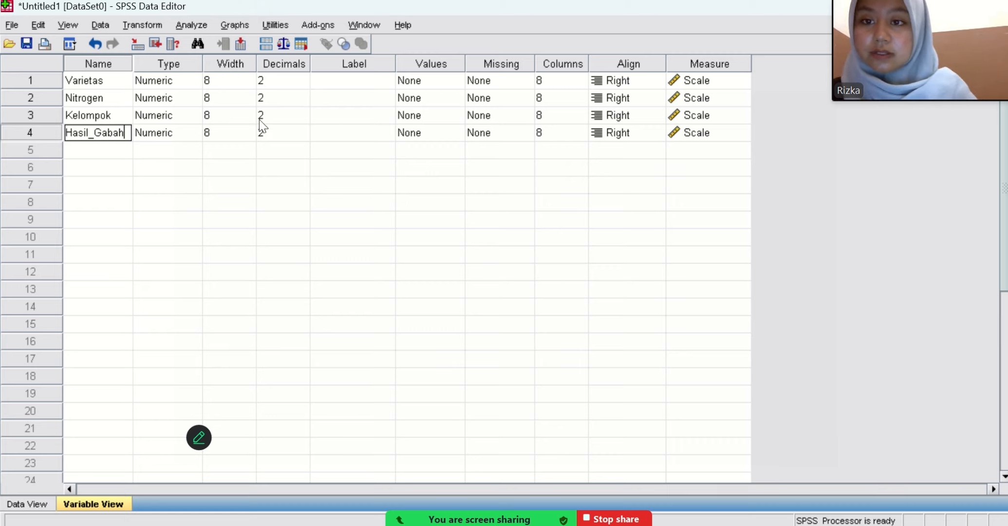
# Set the number of decimals to 0 for the Varietas, Nitrogen and Kelompok variables.
pyautogui.click(280, 82)
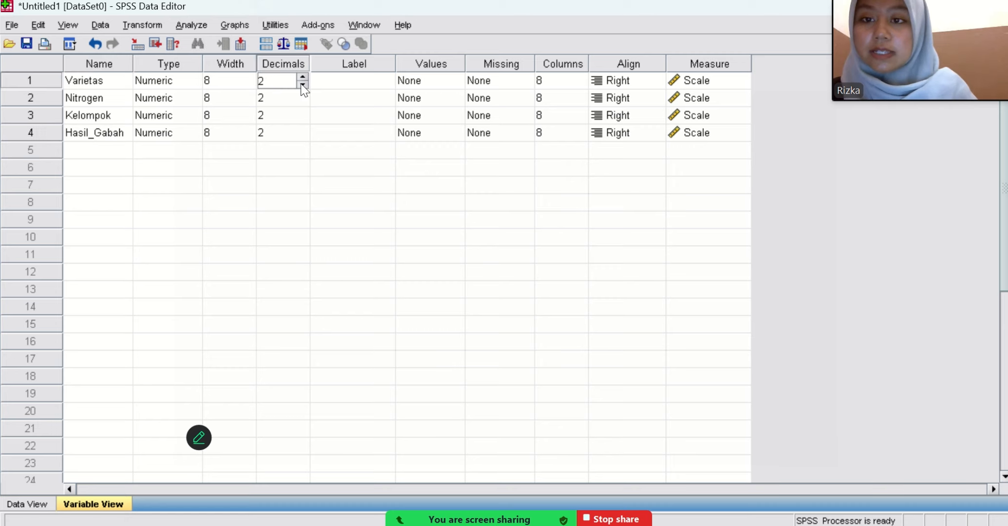
pyautogui.click(303, 83)
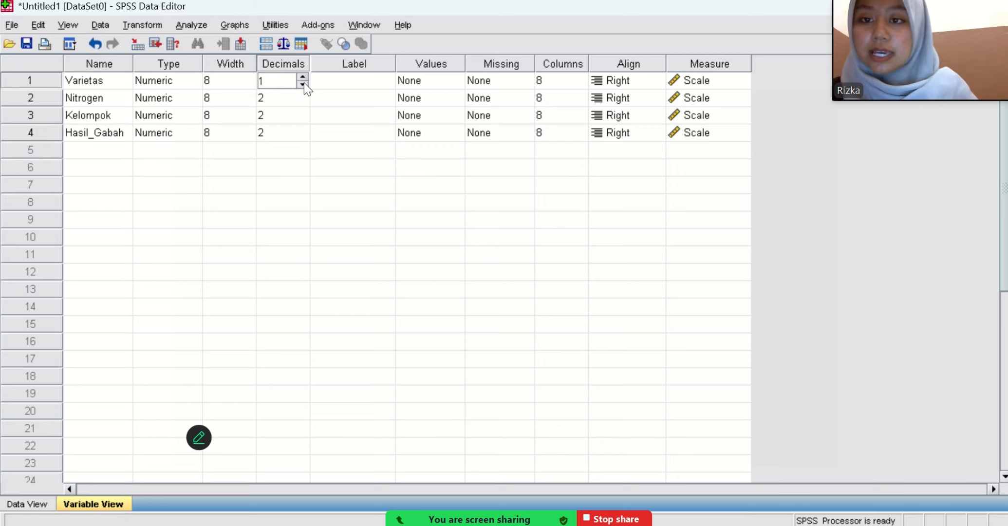
pyautogui.click(304, 84)
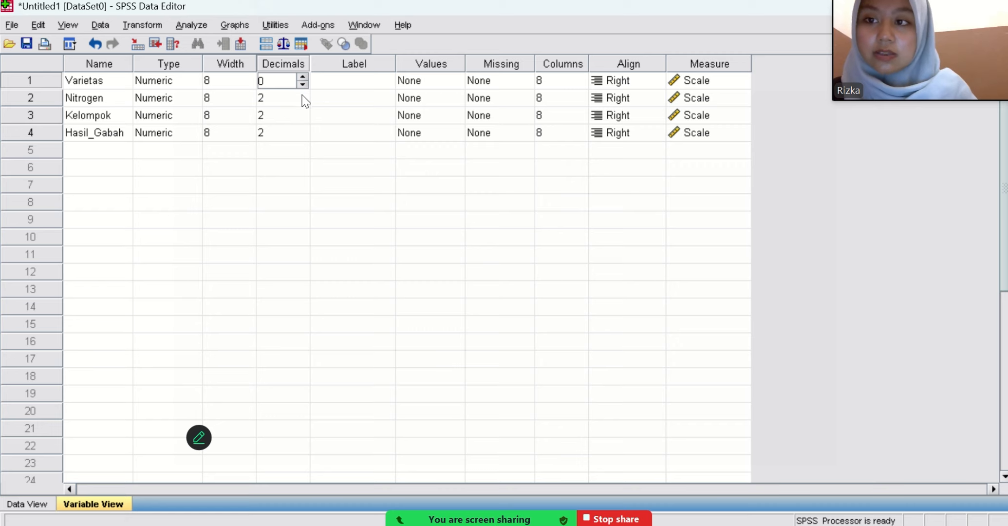
pyautogui.click(305, 101)
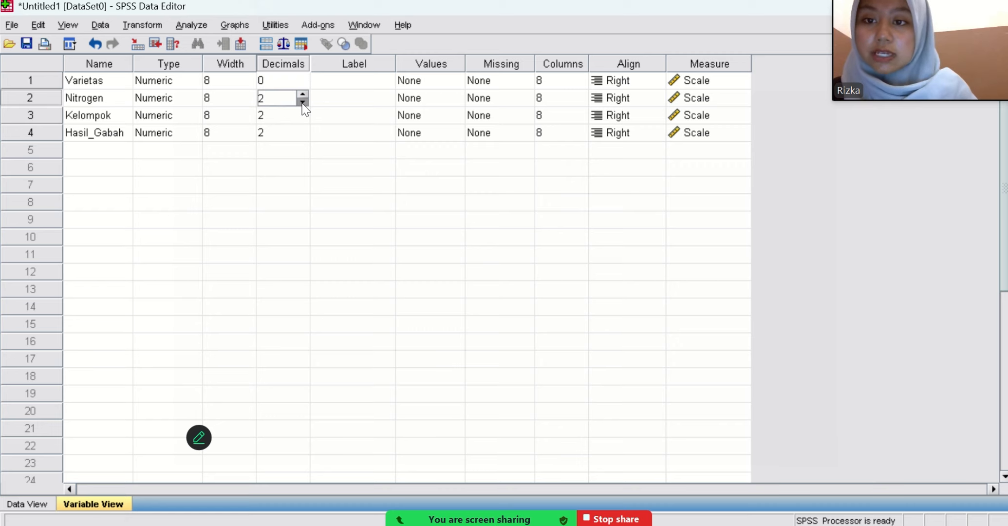
pyautogui.click(303, 101)
pyautogui.click(303, 101)
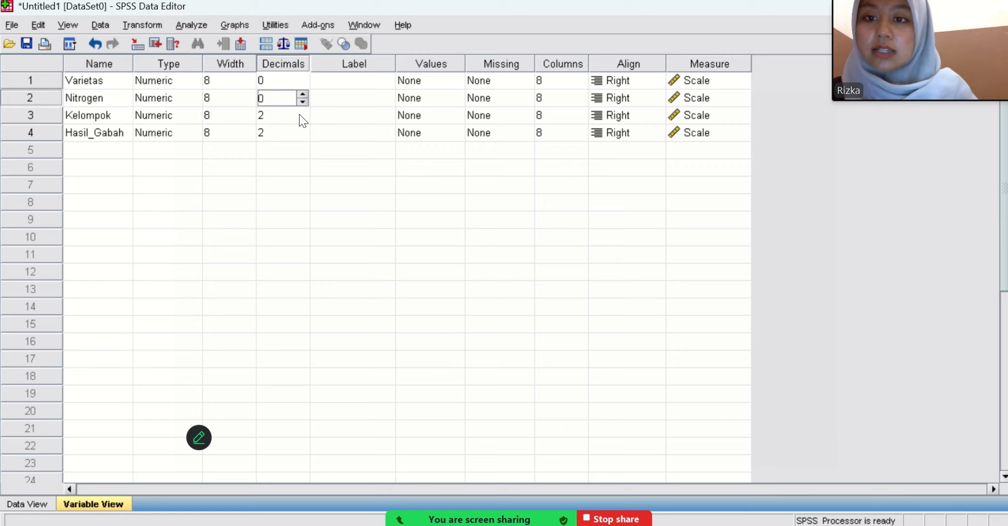
pyautogui.click(302, 117)
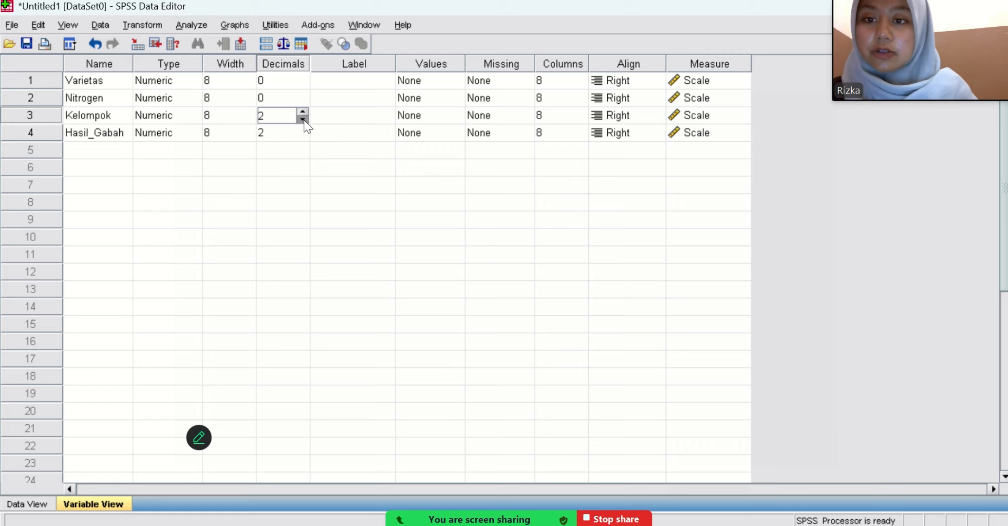
pyautogui.click(303, 119)
pyautogui.click(303, 119)
# Set the label of the Varietas variable to "Varietas Padi".
pyautogui.click(337, 83)
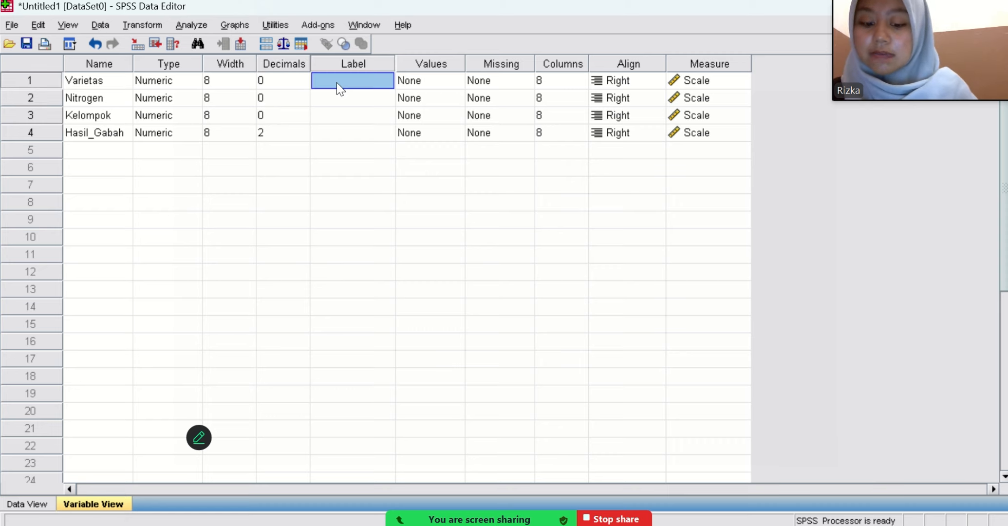
pyautogui.write('V')
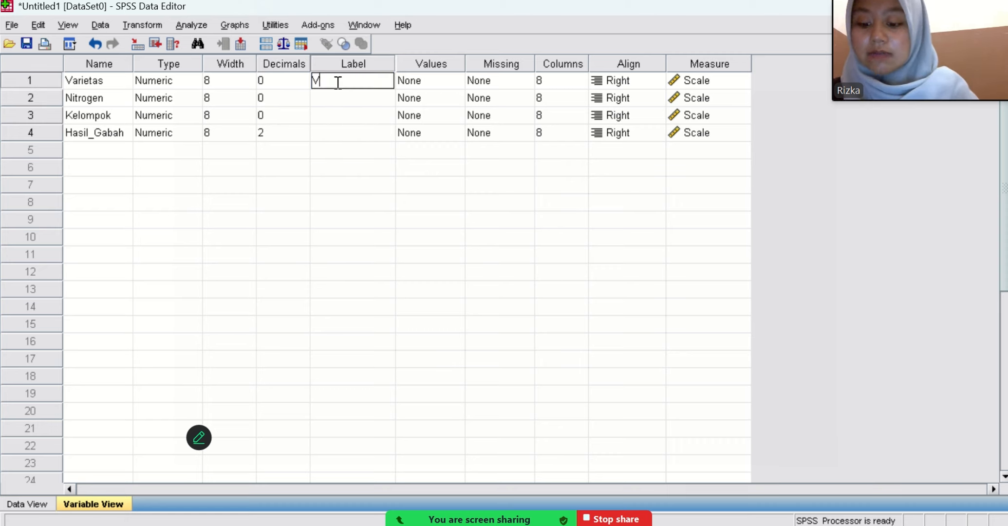
pyautogui.write('arita')
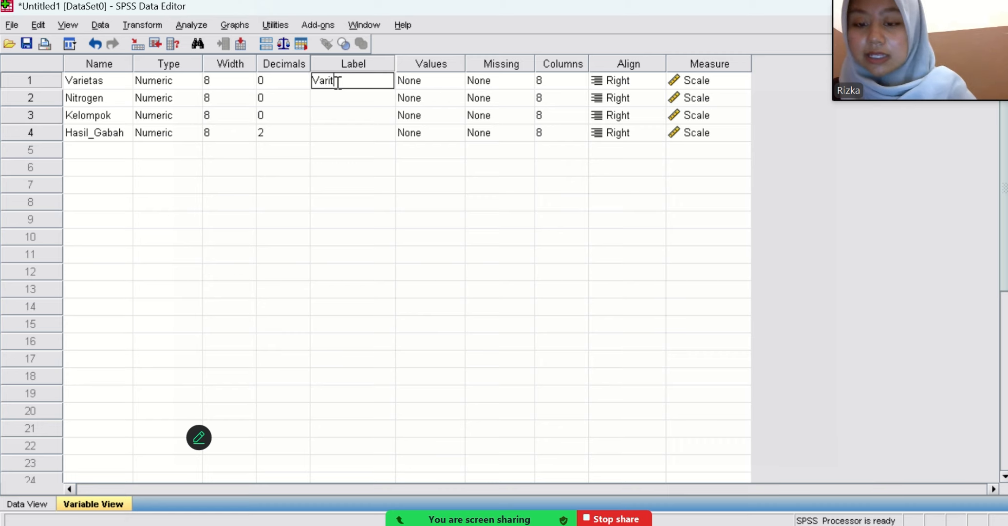
pyautogui.press('BackSpace')
pyautogui.press('BackSpace')
pyautogui.press('BackSpace')
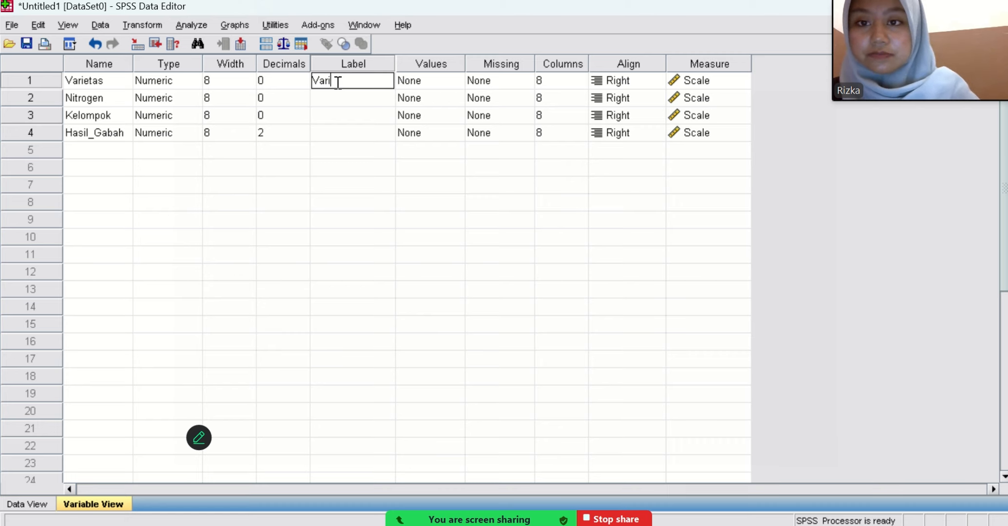
pyautogui.write('iet')
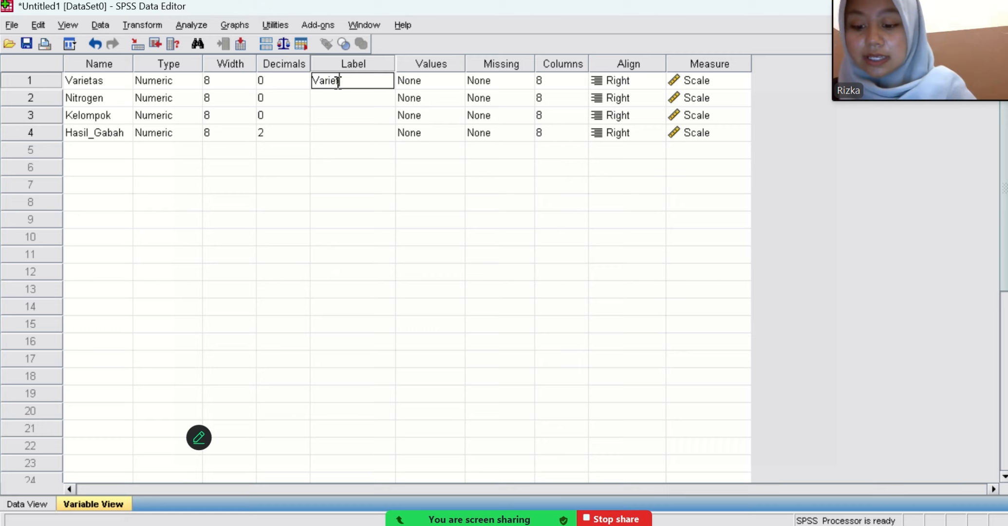
pyautogui.write('as ')
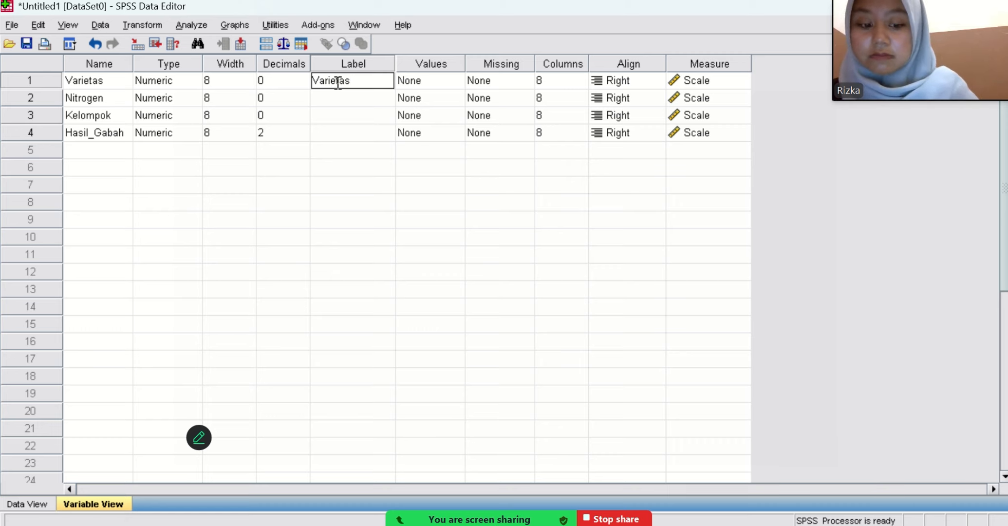
pyautogui.write('Padi')
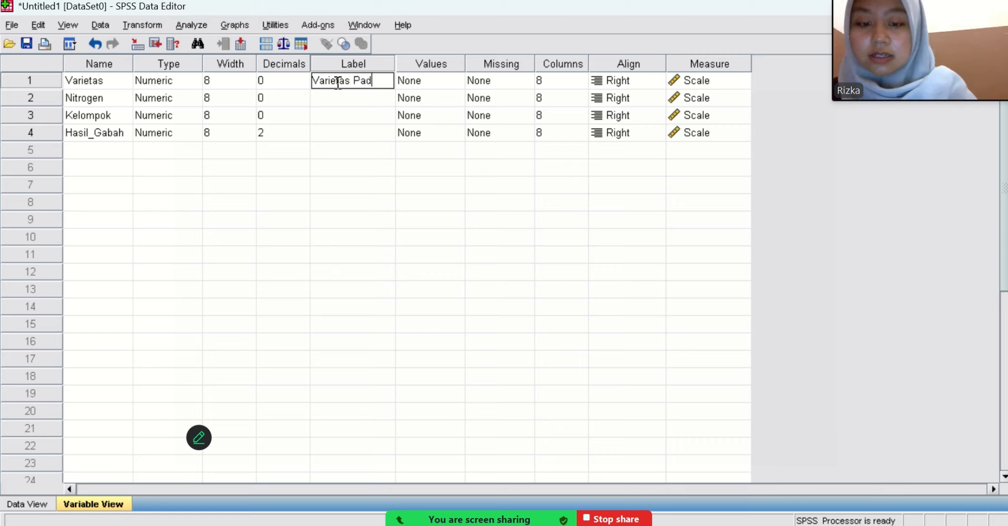
# Set the label of the Nitrogen variable to "Taraf Nitrogen (Kg/ha)".
pyautogui.click(337, 102)
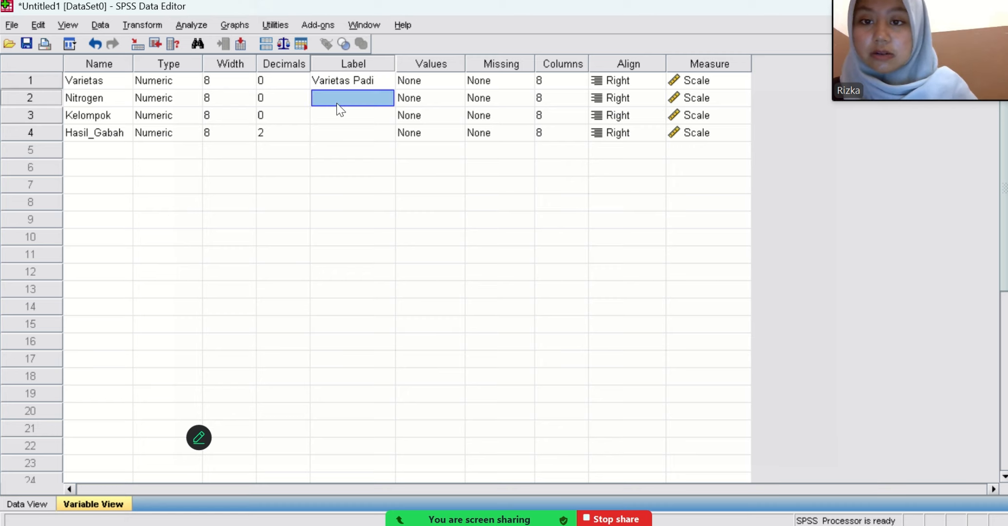
pyautogui.write('T')
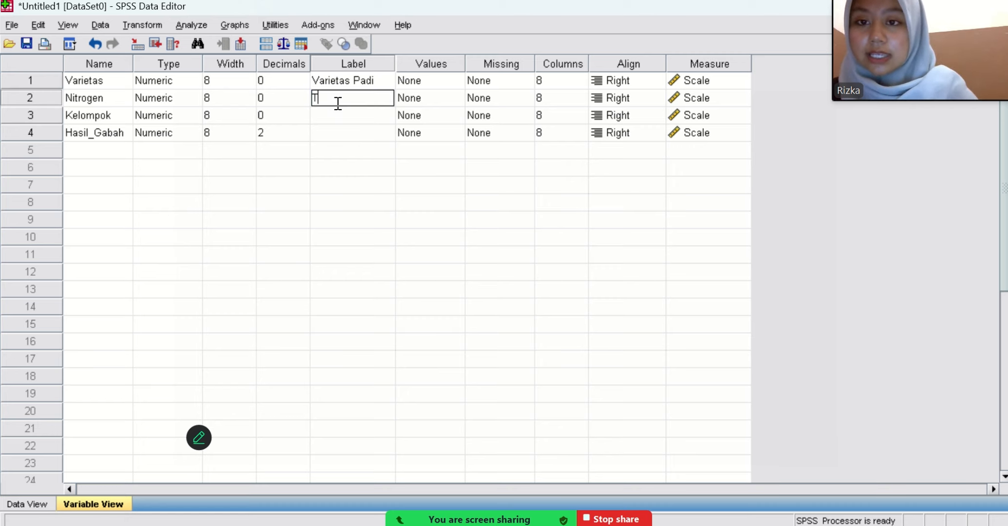
pyautogui.write('araf N')
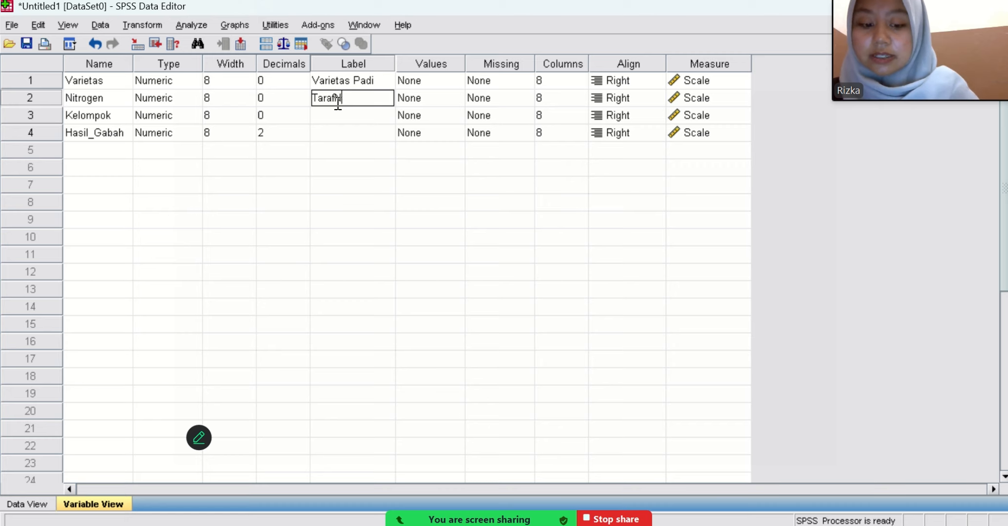
pyautogui.write('itrog')
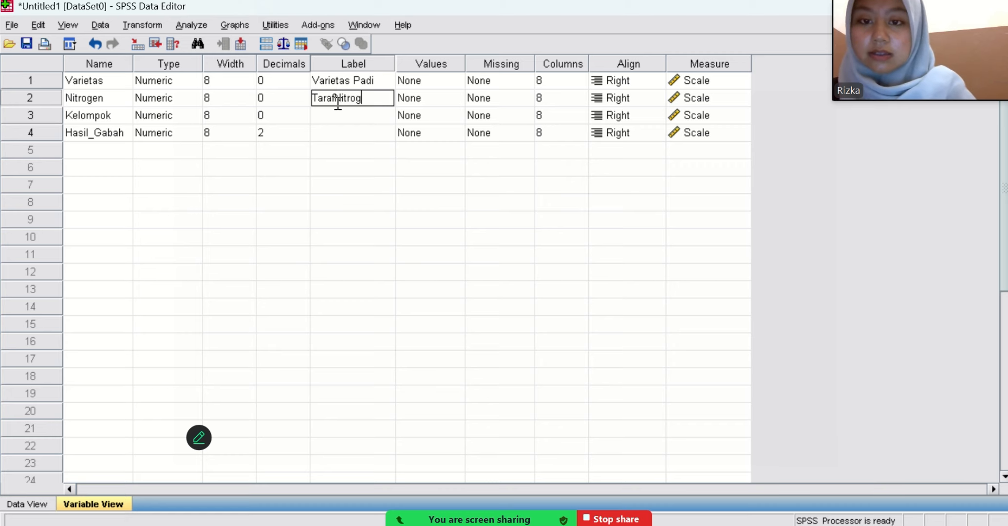
pyautogui.write('en')
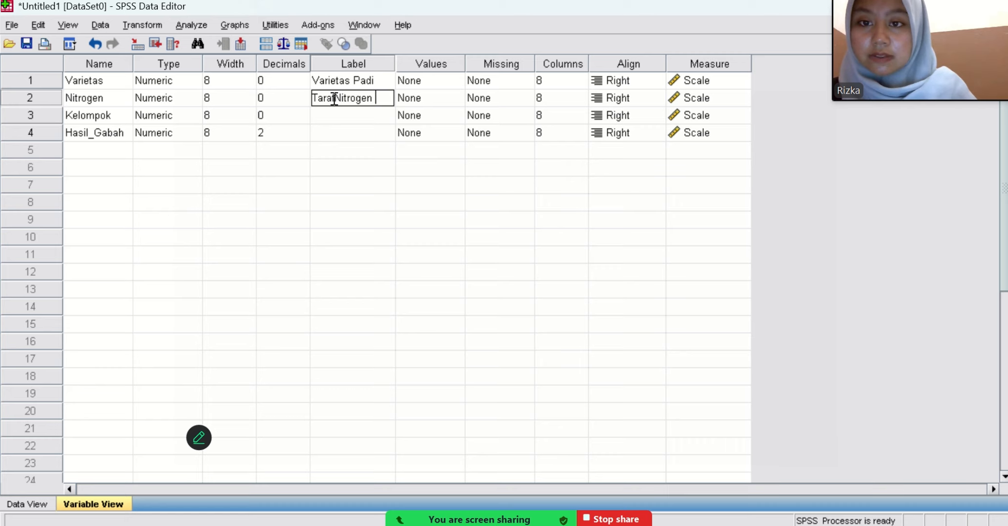
pyautogui.click(335, 99)
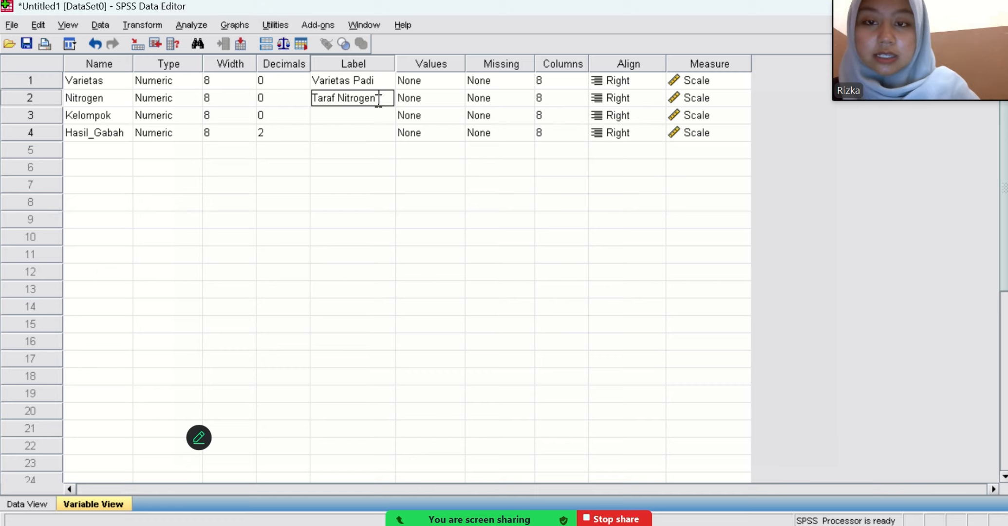
pyautogui.write('(Kg')
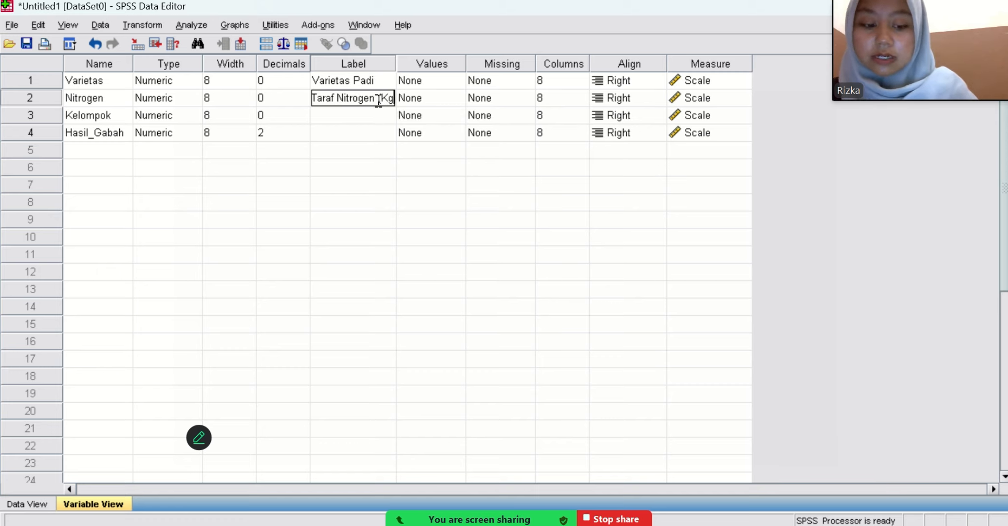
pyautogui.write('/ha)')
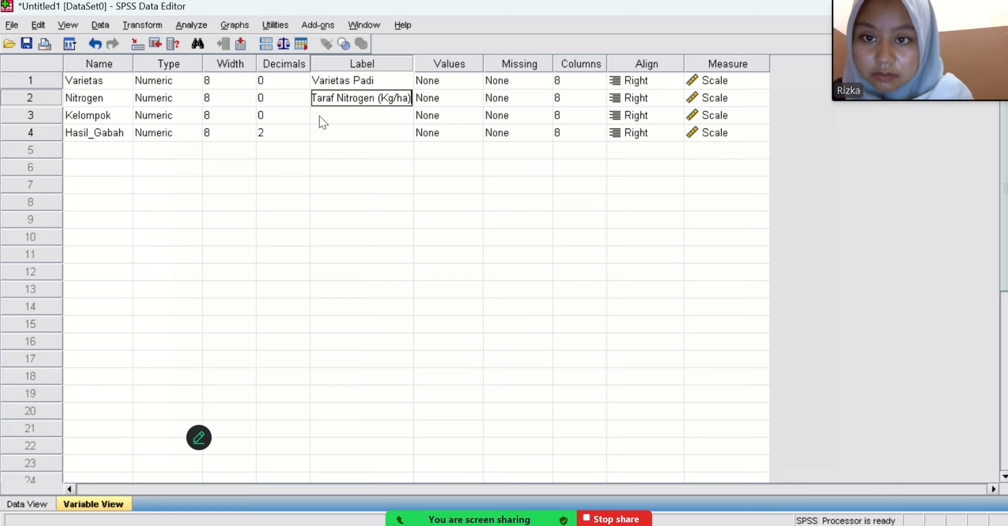
# Set the label of the Kelompok variable to "Kelompok perlakuan".
pyautogui.click(431, 117)
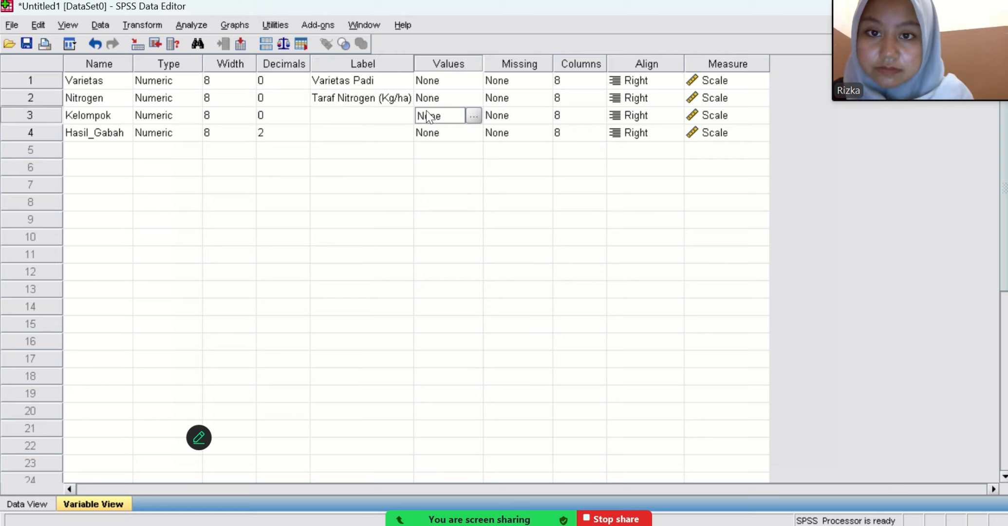
pyautogui.click(368, 119)
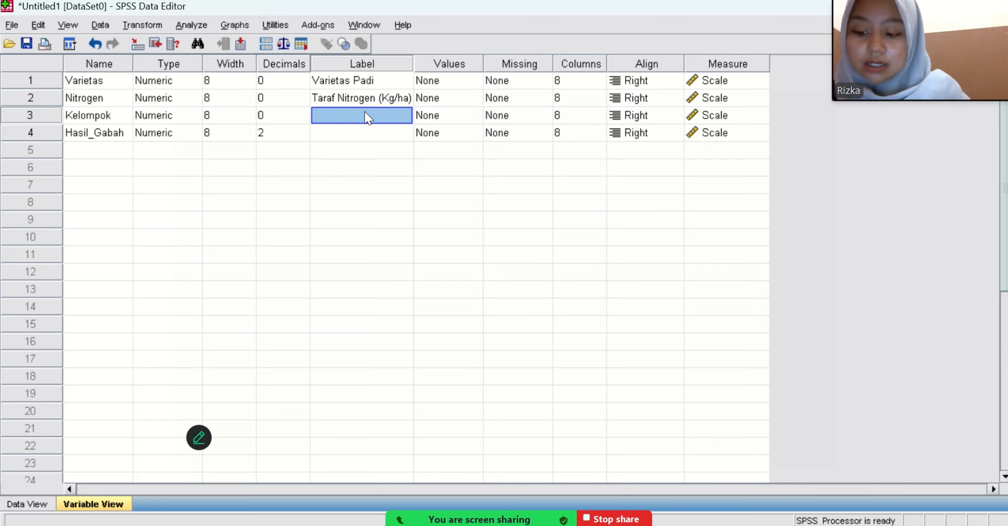
pyautogui.write('Kel')
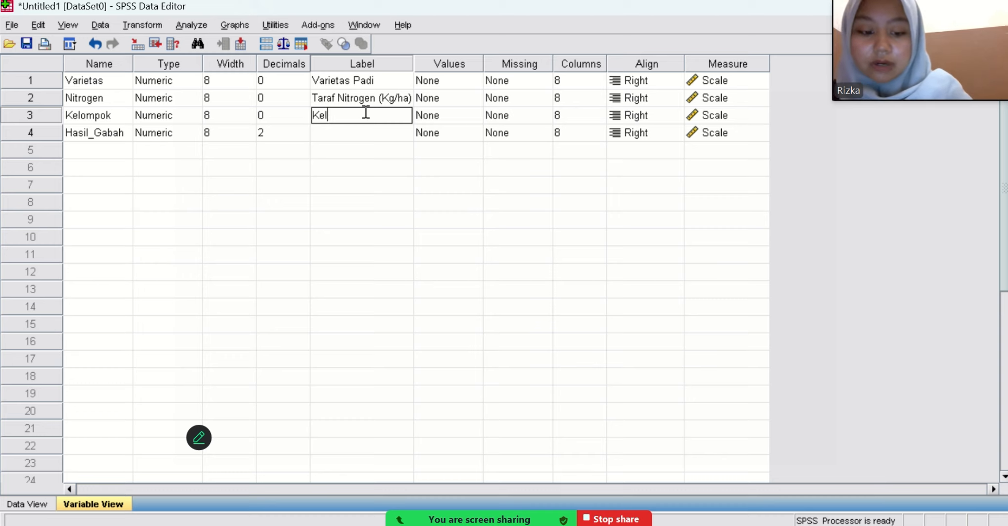
pyautogui.write('ompok')
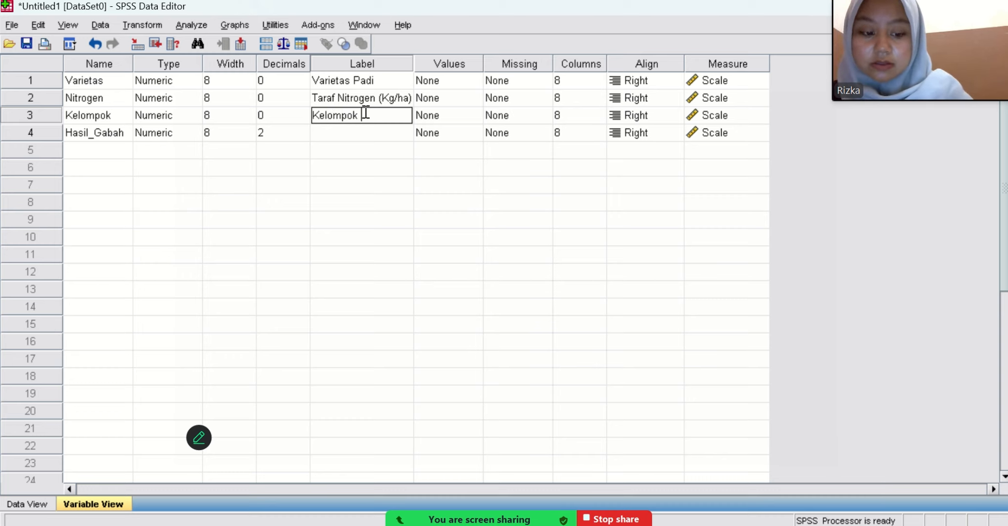
pyautogui.write(' perlakuan')
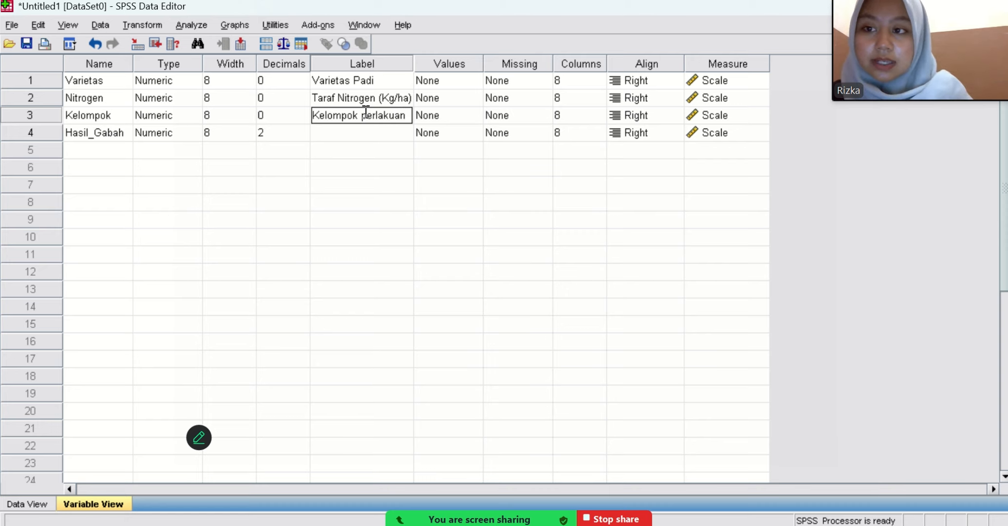
# Set the label of the Hasil_Gabah variable to "Hasil Gabah (ton/ha)".
pyautogui.click(349, 136)
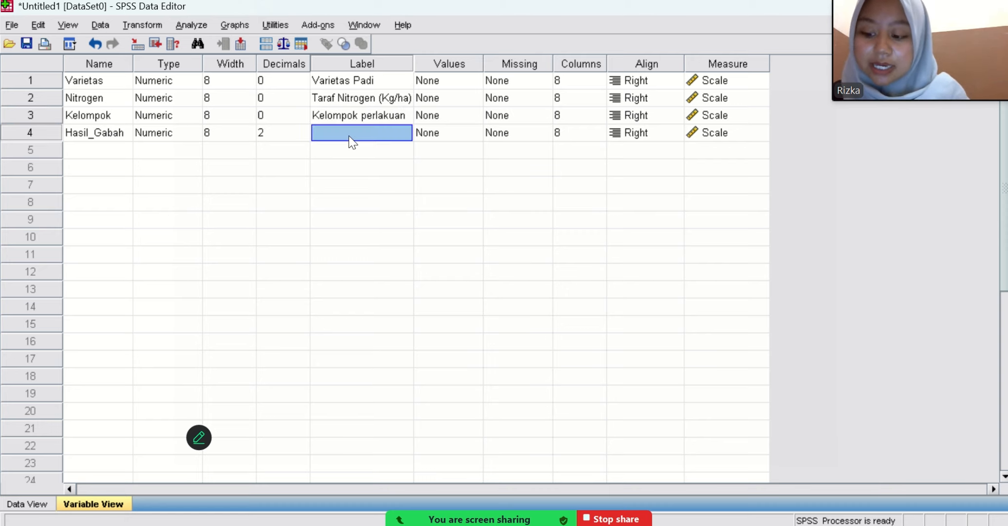
pyautogui.write('Has')
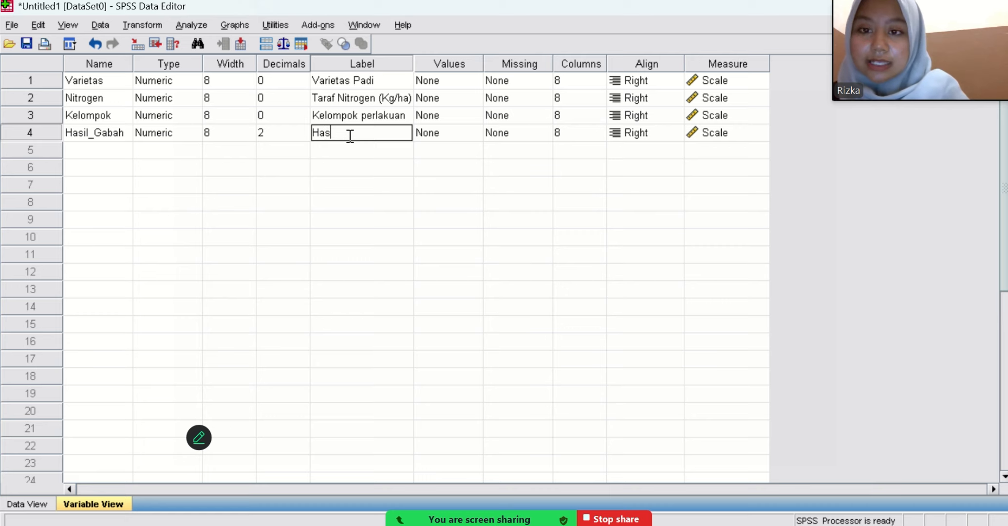
pyautogui.write('il G')
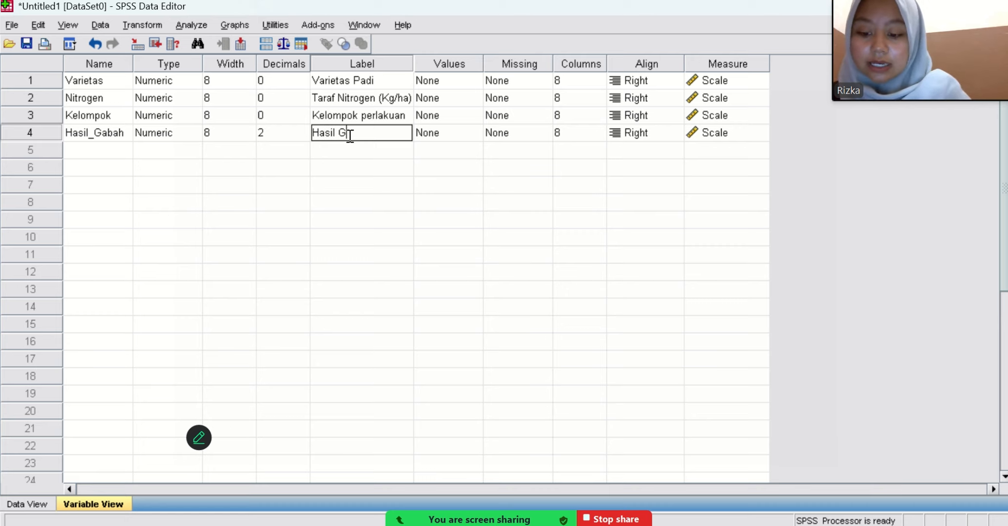
pyautogui.write('abah (')
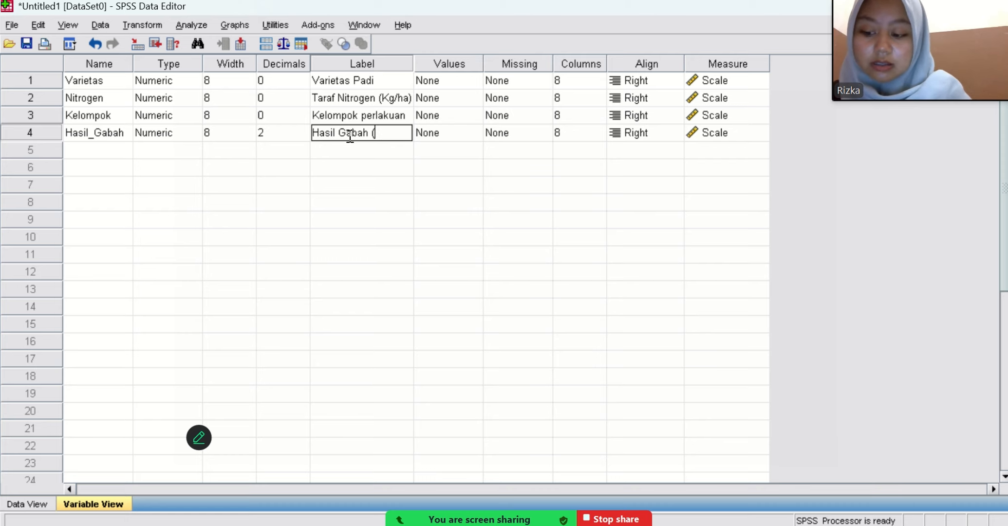
pyautogui.write('ton/')
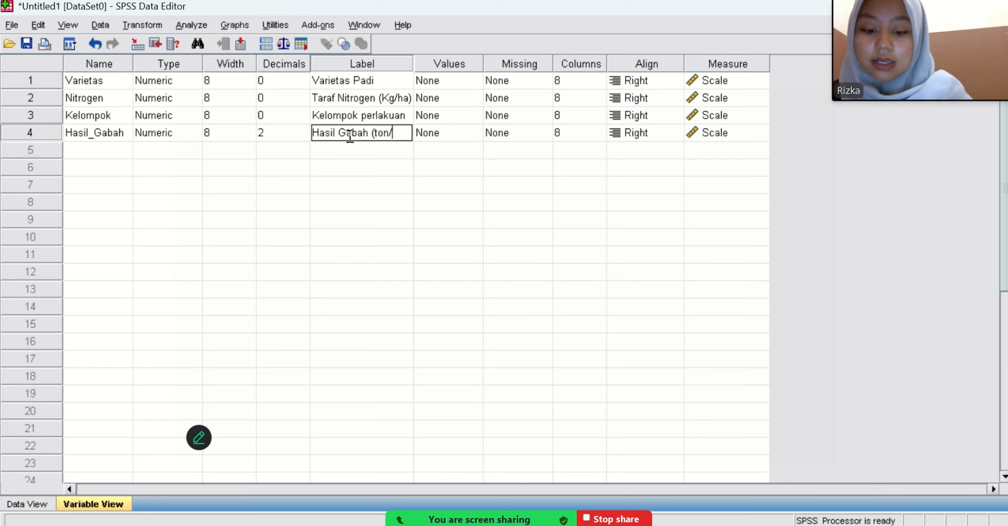
pyautogui.write('h')
pyautogui.write('a)')
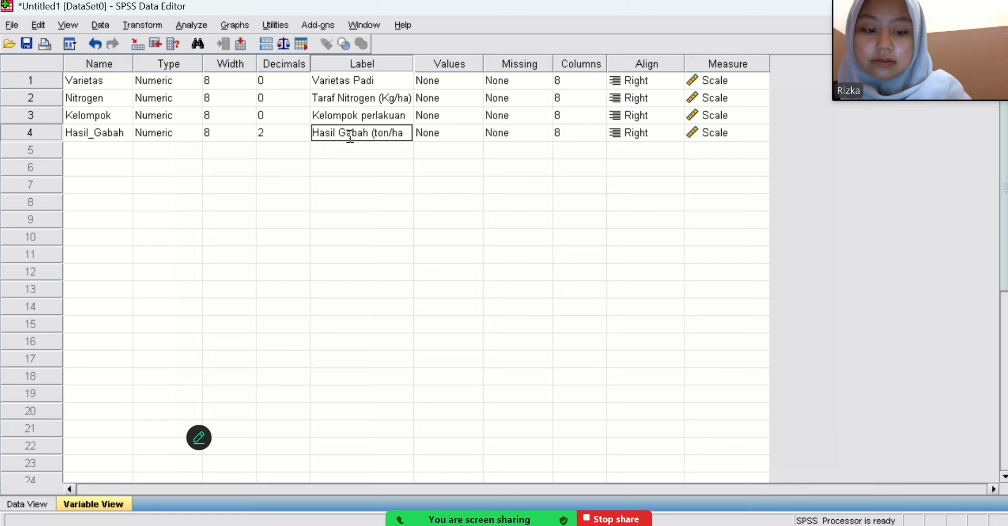
# Add a value label to the Varietas variable that assigns "V1 = Varietas Padi 1" to value 1.
pyautogui.click(459, 82)
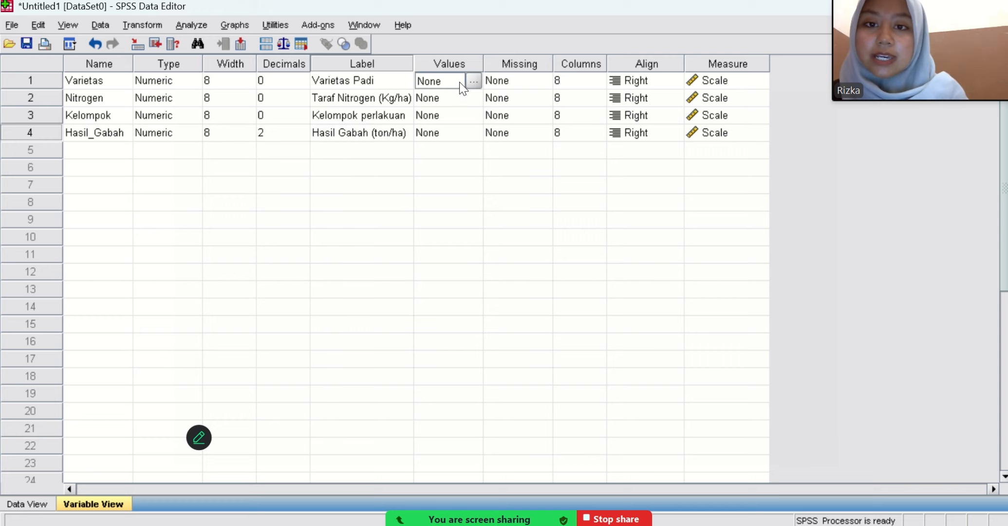
pyautogui.click(473, 82)
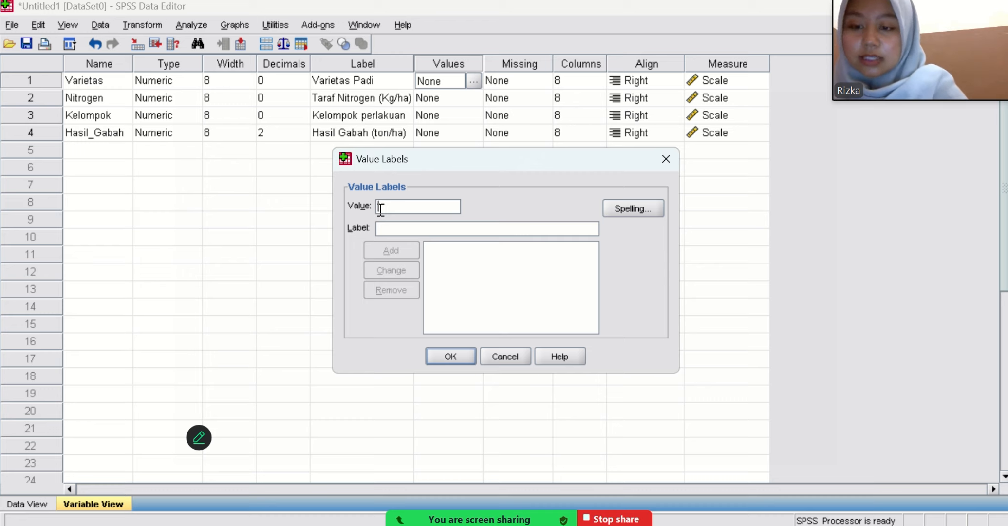
pyautogui.write('1')
pyautogui.click(384, 223)
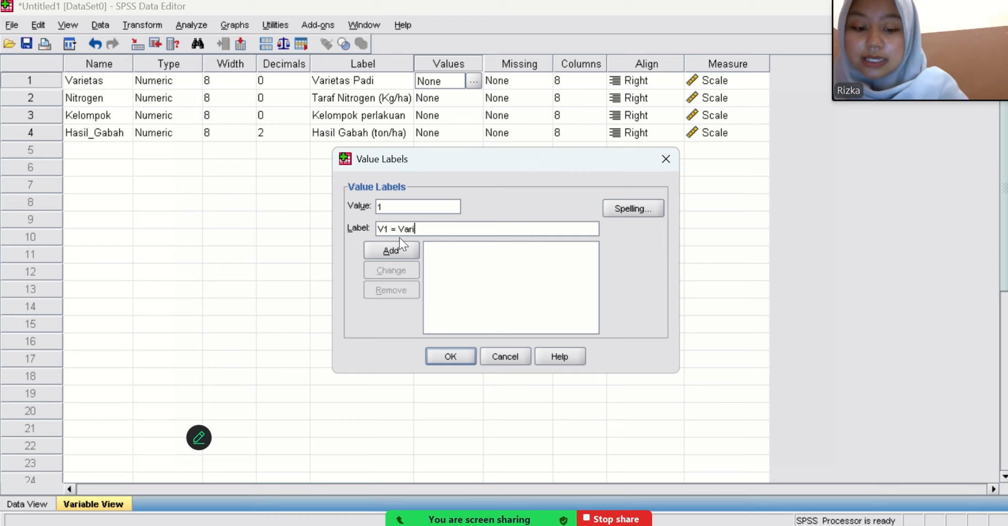
pyautogui.write('tas ')
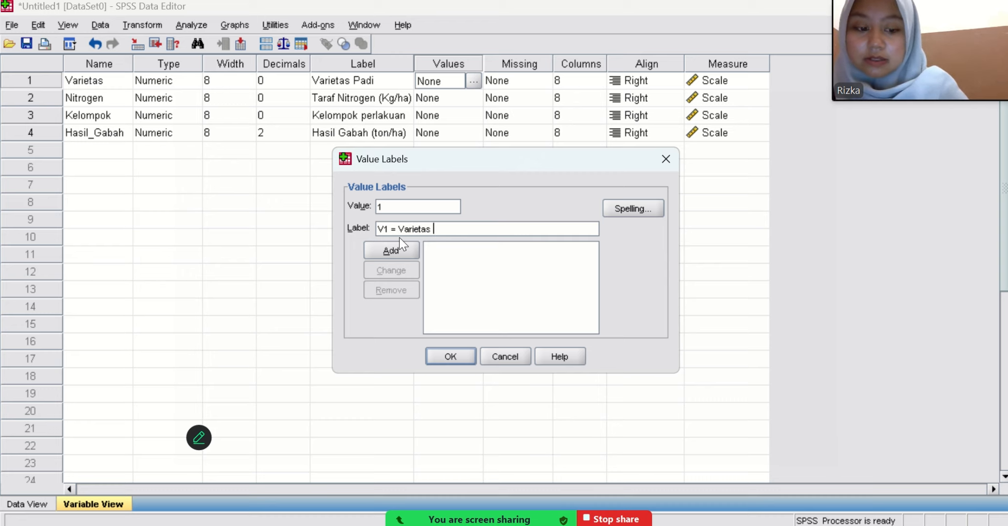
pyautogui.write('Padi')
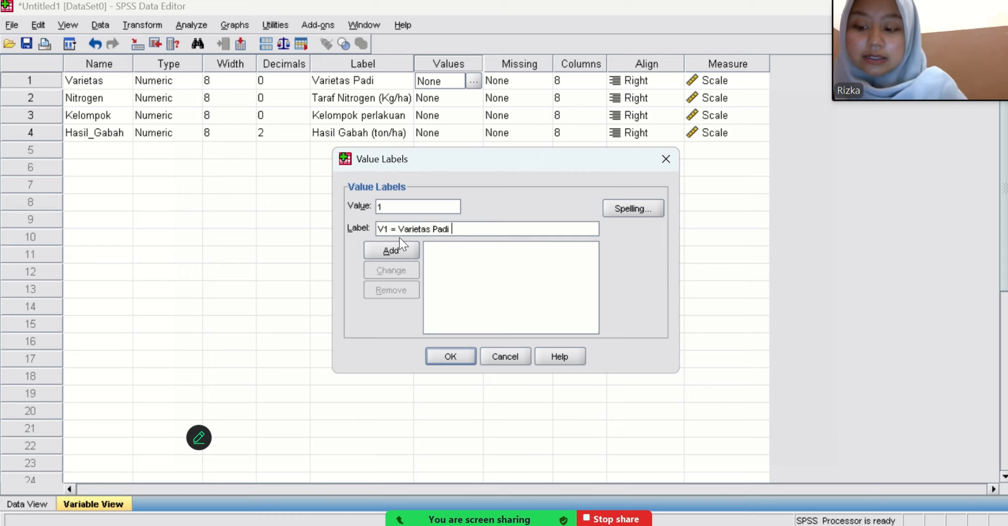
pyautogui.write(' 1')
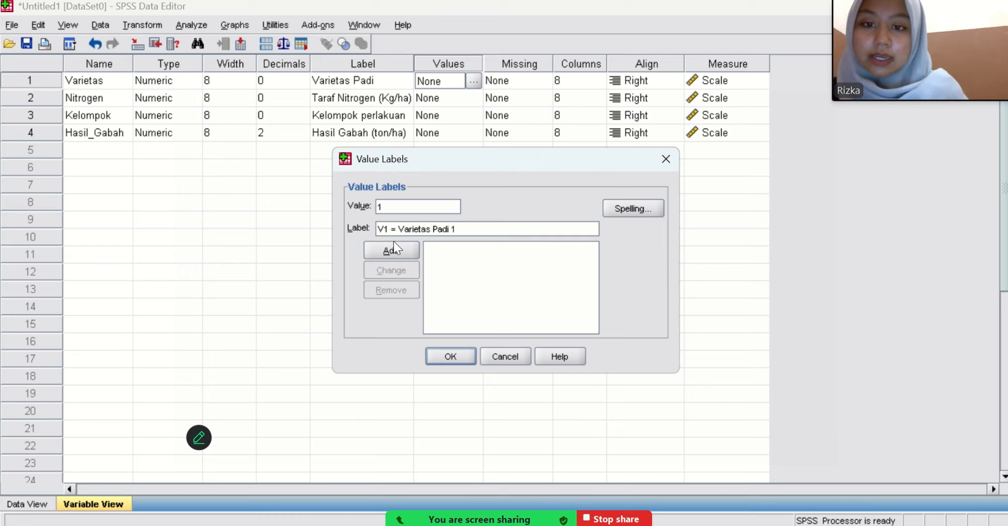
pyautogui.click(394, 242)
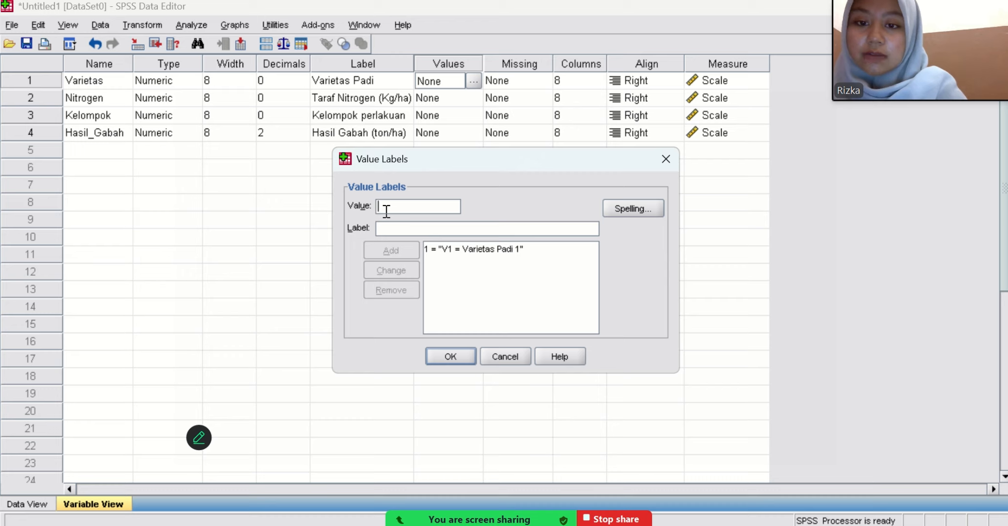
# Add a value label to the Varietas variable that assigns "V2 = varietas Padi 2" to value 2.
pyautogui.write('2')
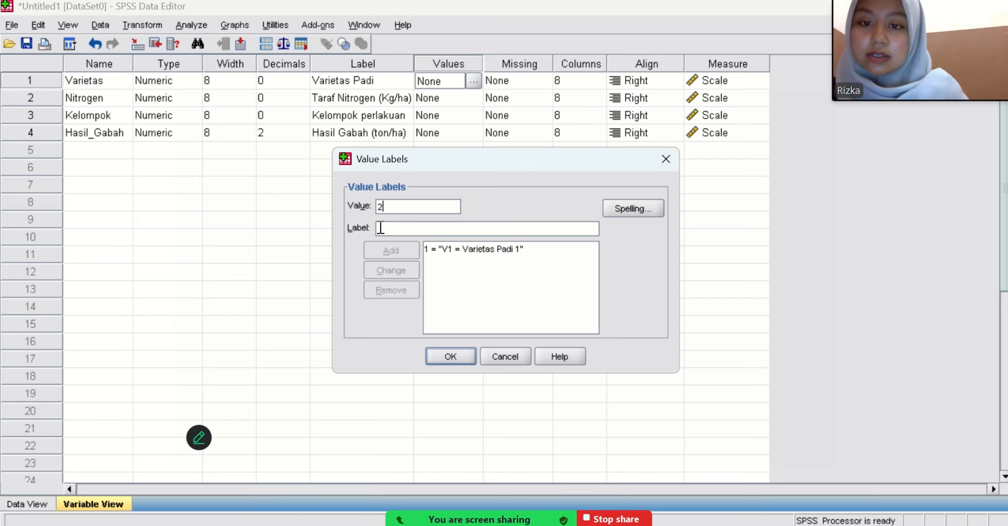
pyautogui.click(387, 228)
pyautogui.write('V')
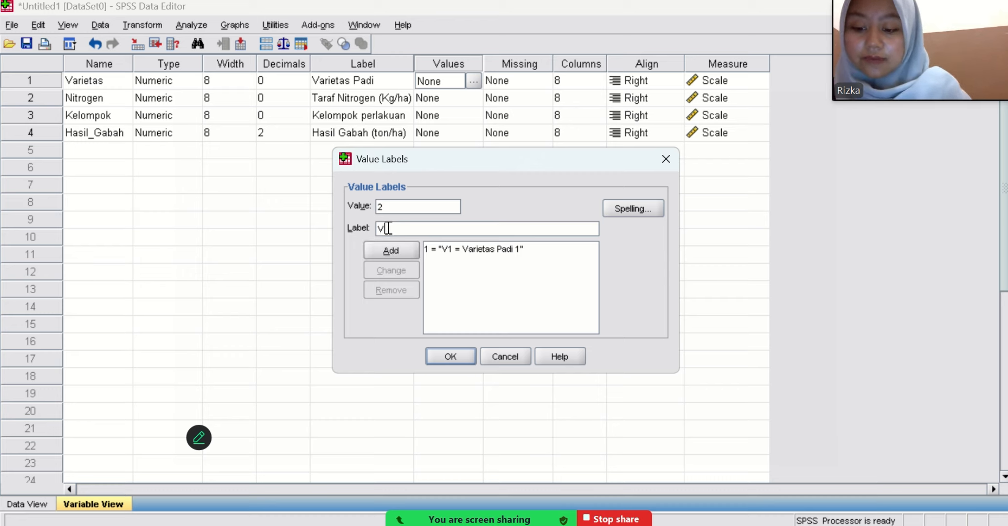
pyautogui.write('2 =')
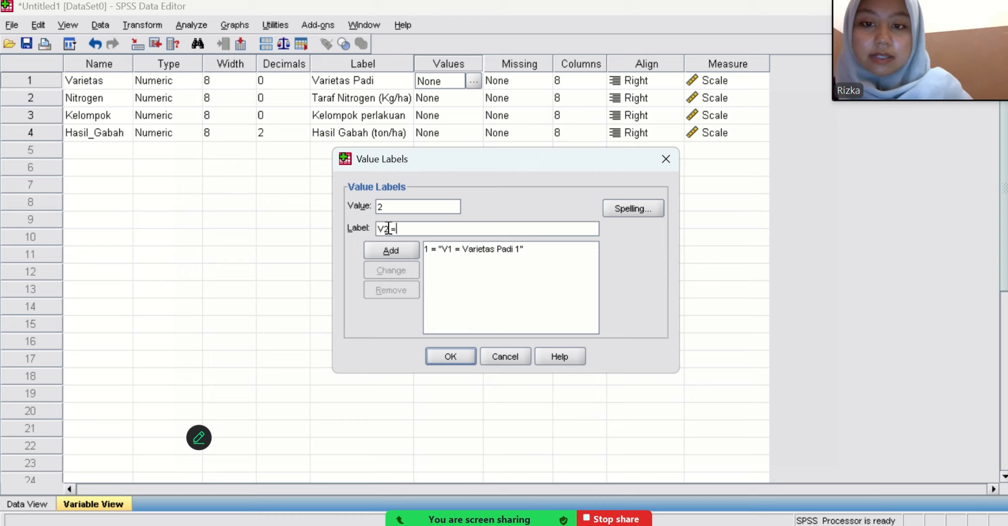
pyautogui.write(' va')
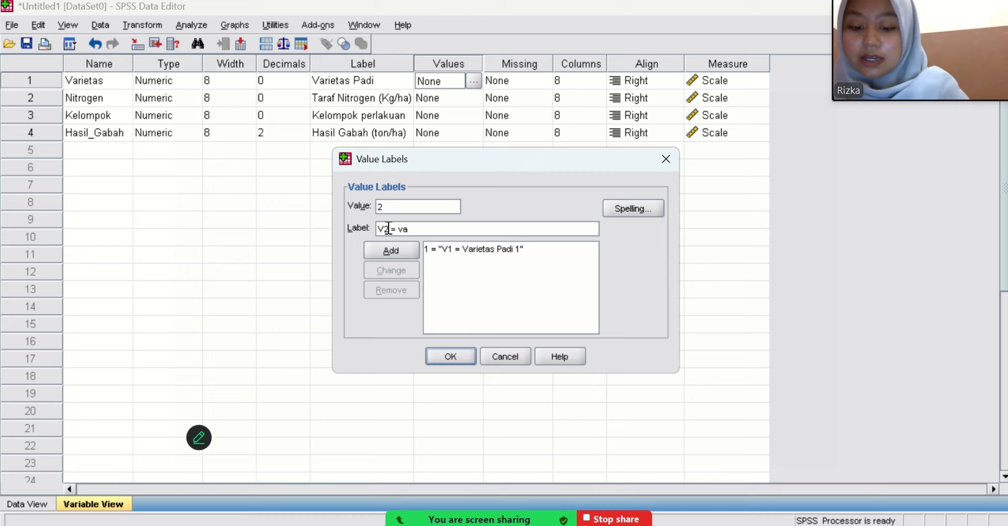
pyautogui.write('rieta')
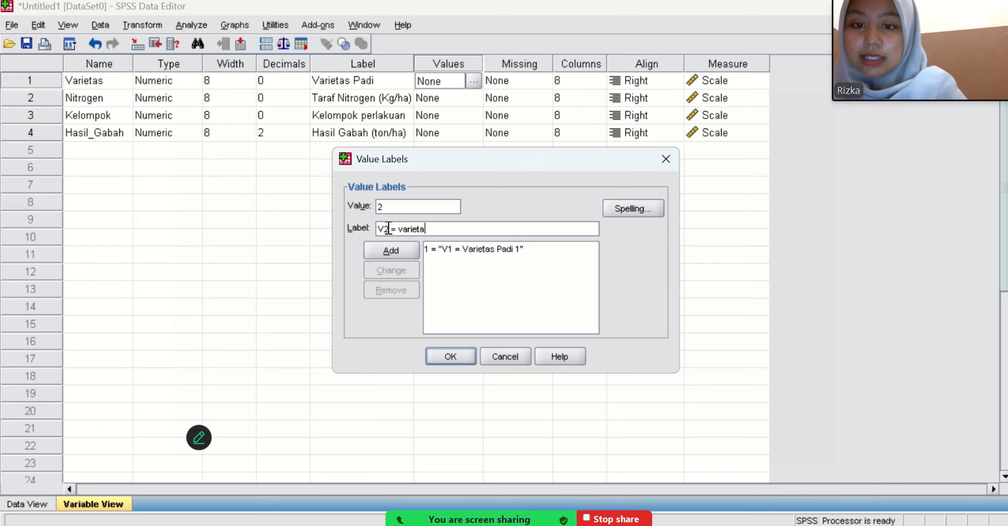
pyautogui.write('s Pad')
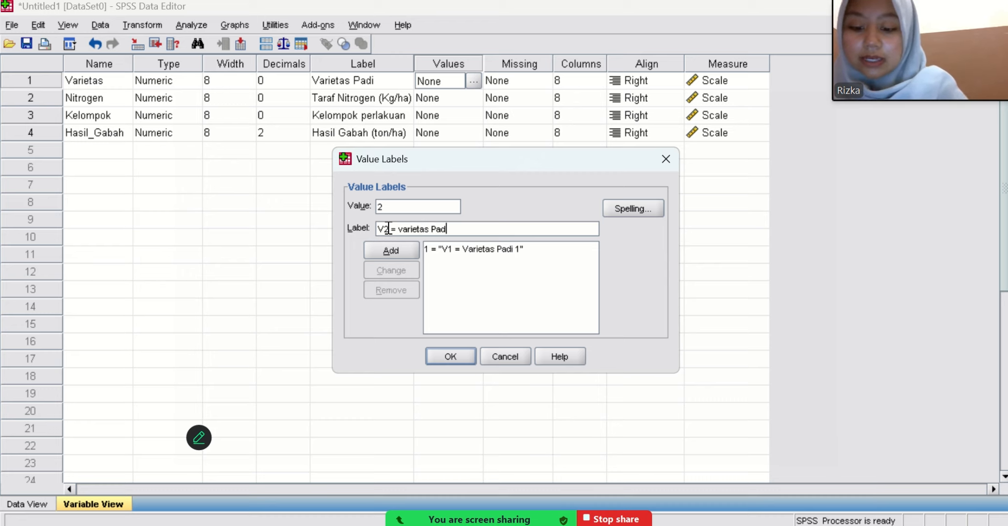
pyautogui.write('i 2')
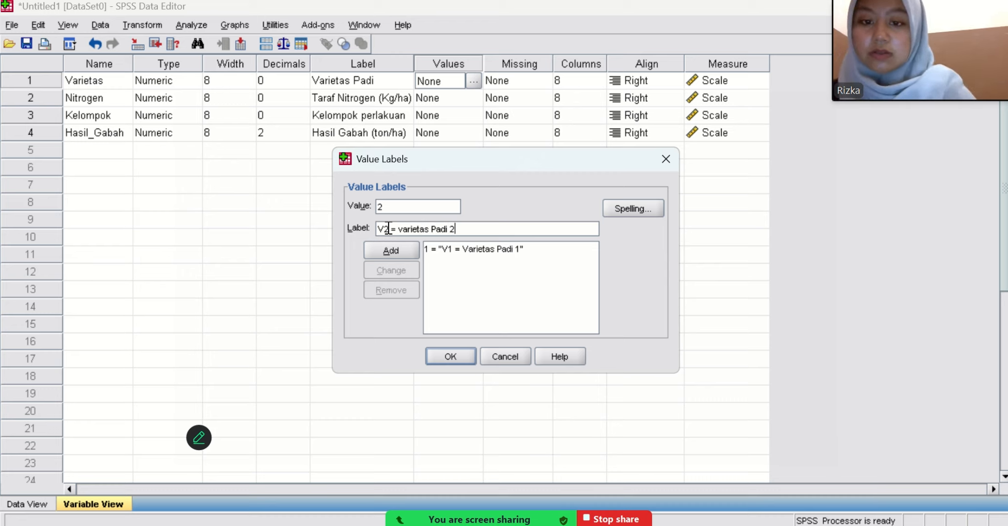
pyautogui.click(387, 254)
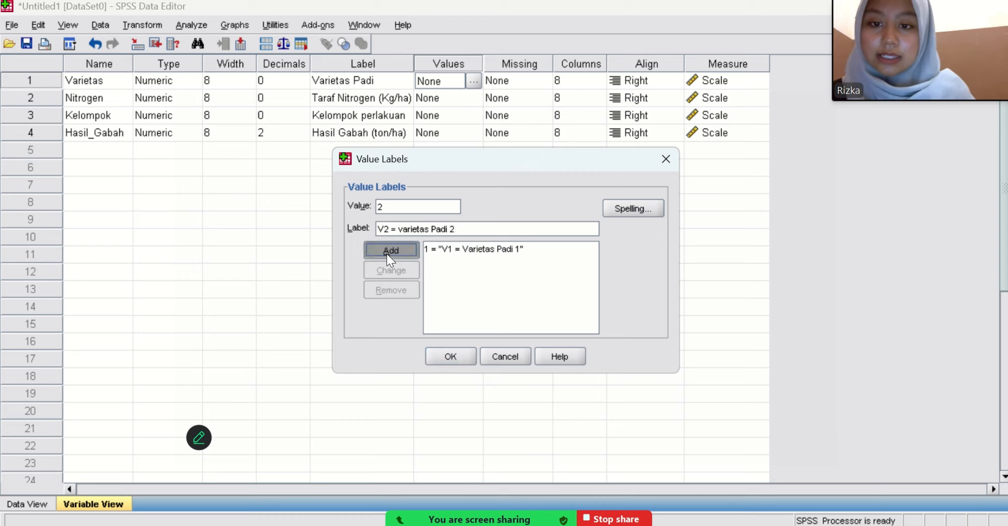
# Add the value label "V3 = Varietas Padi 3" for value 3 of the Varietas variable and accept its value labels.
pyautogui.click(386, 210)
pyautogui.write('3')
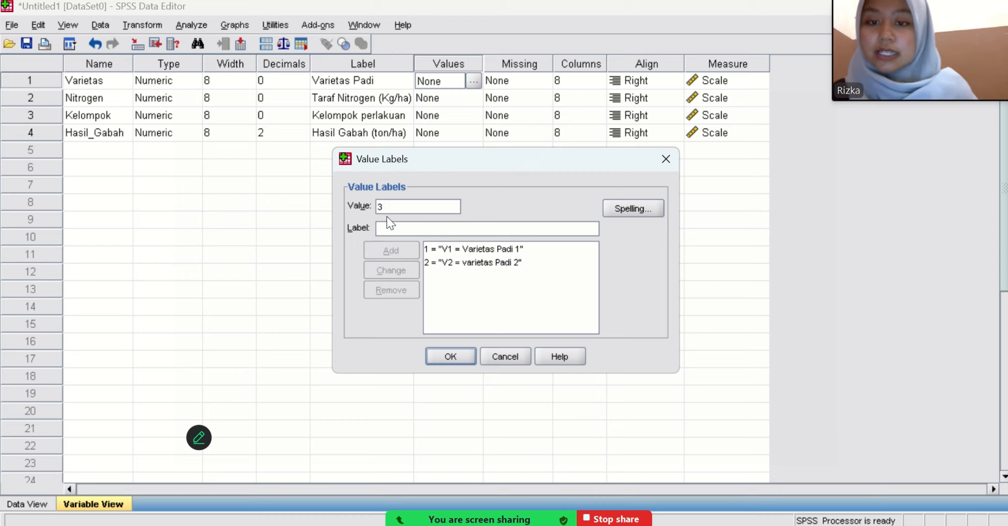
pyautogui.click(390, 234)
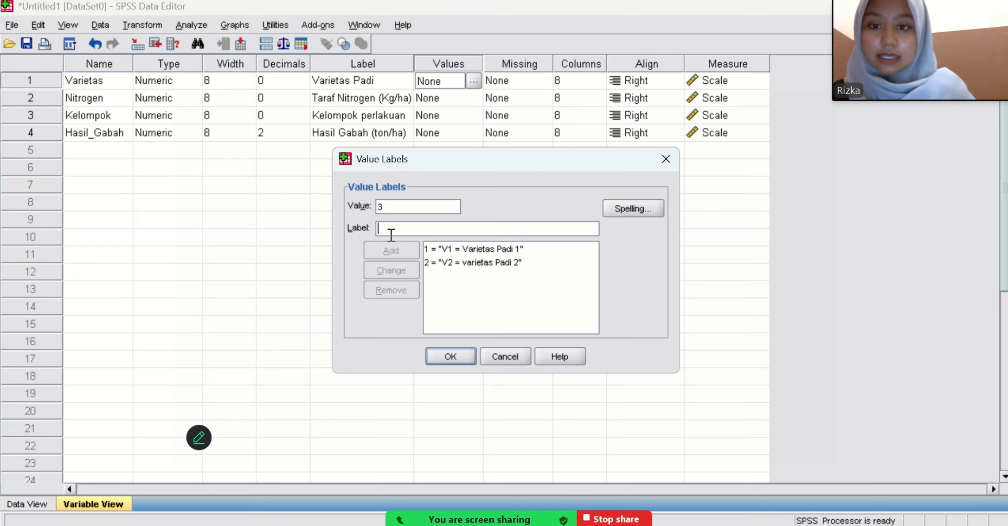
pyautogui.write('V')
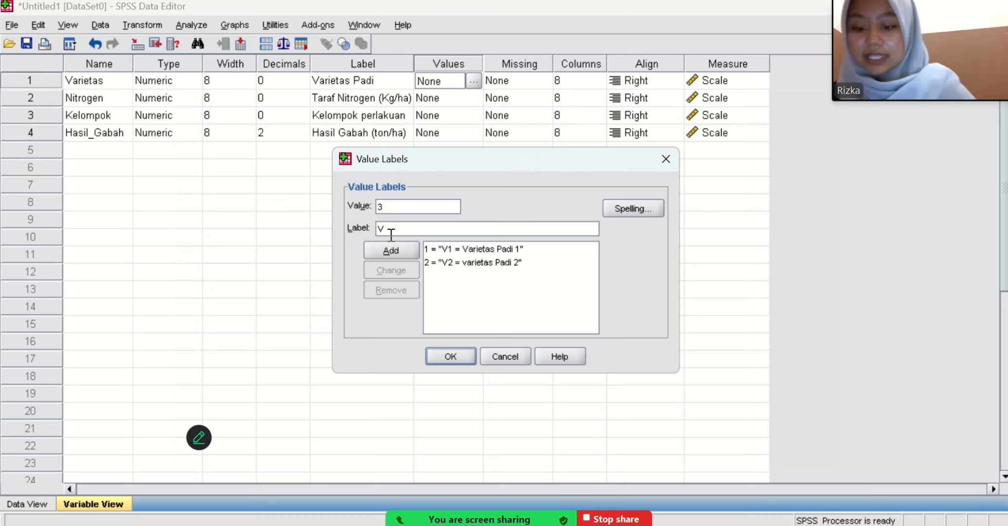
pyautogui.write('3 =')
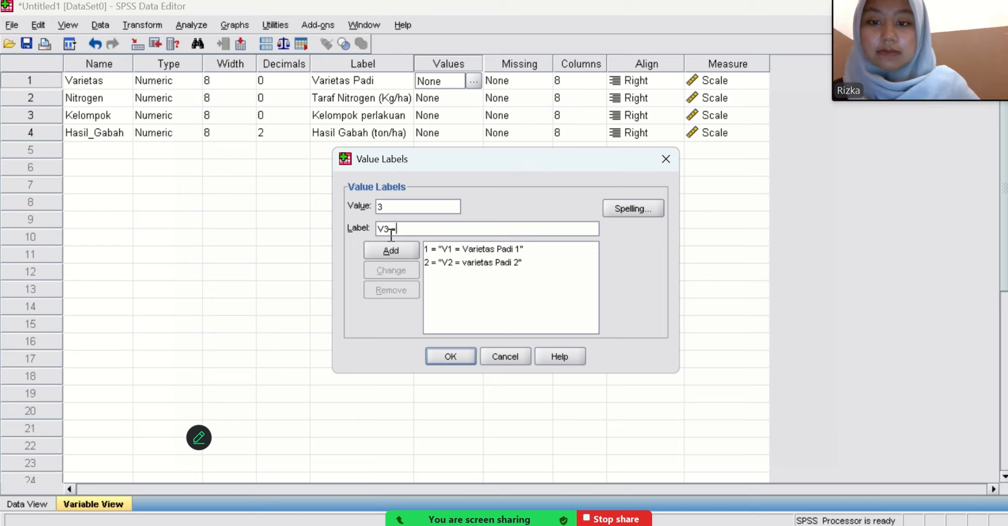
pyautogui.write(' Varietas ')
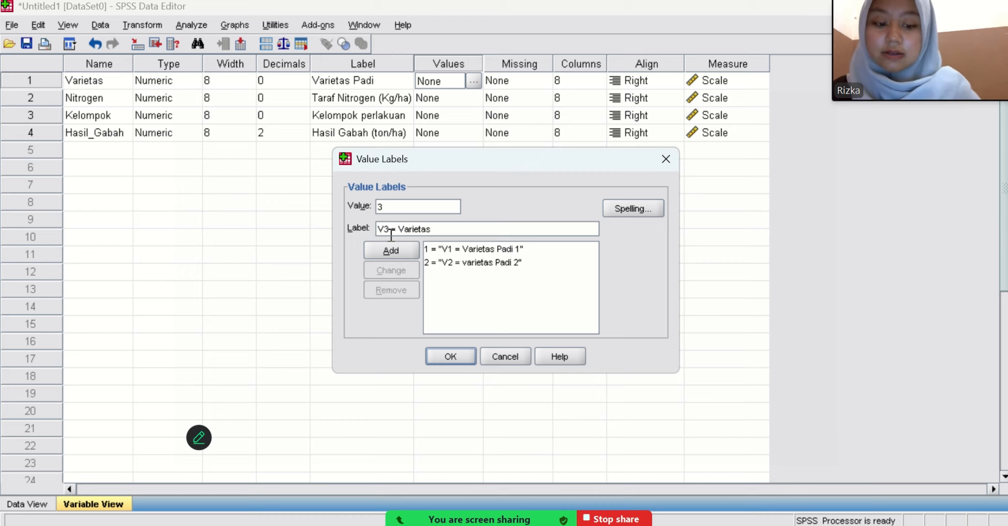
pyautogui.write('Padi 3')
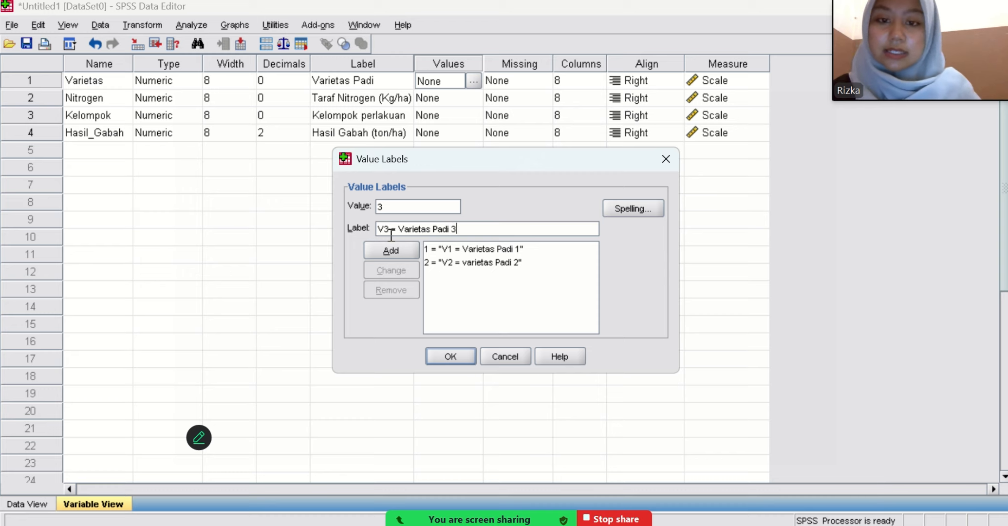
pyautogui.click(393, 248)
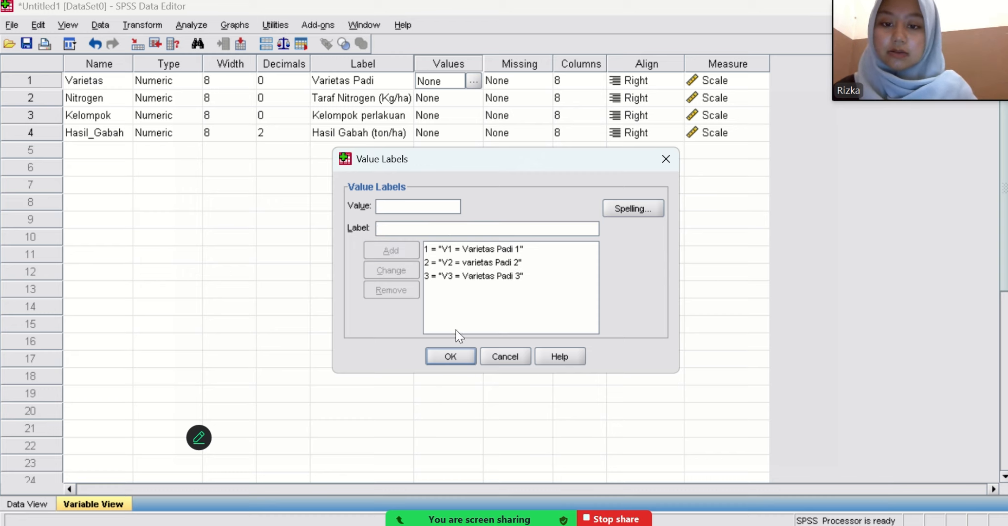
pyautogui.click(458, 355)
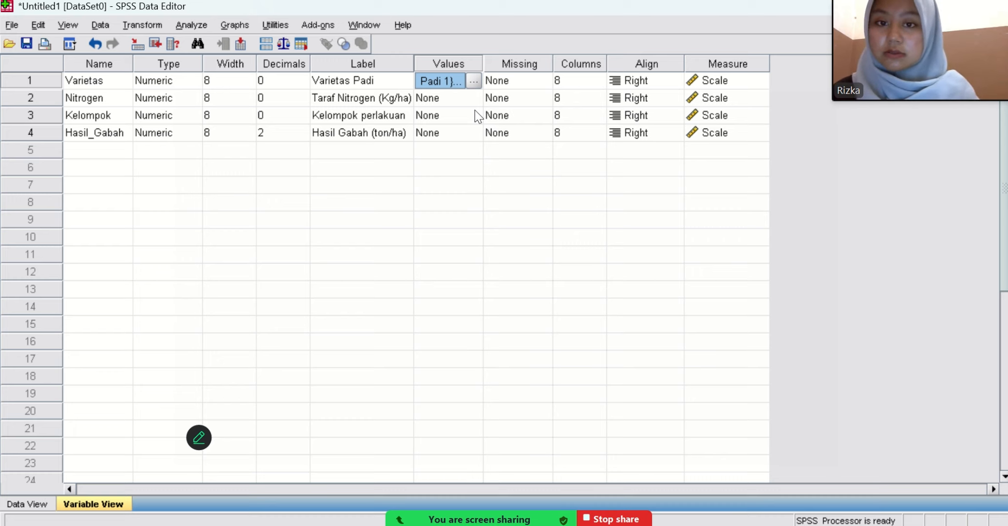
# Add a value label to the Nitrogen variable that assigns "N0 = 0 kg/ha" to value 0.
pyautogui.click(474, 104)
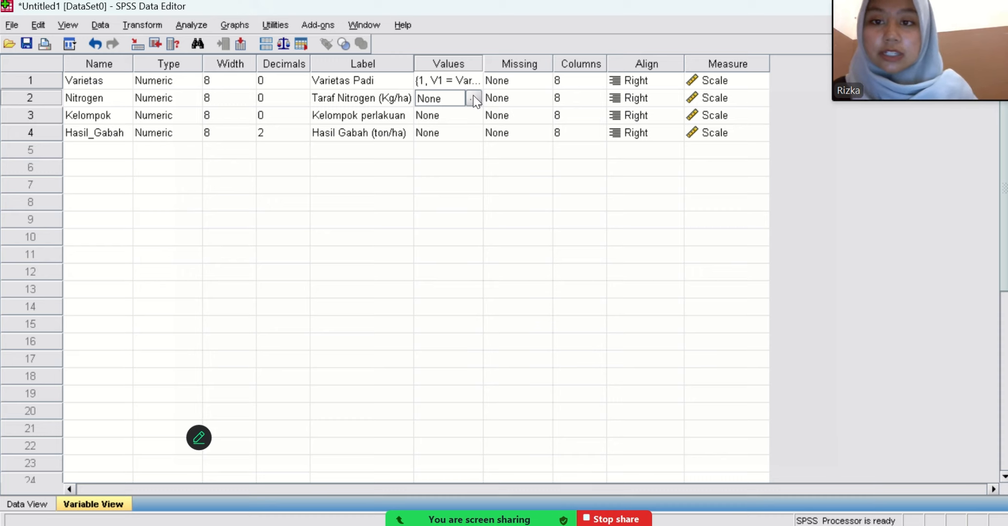
pyautogui.click(474, 99)
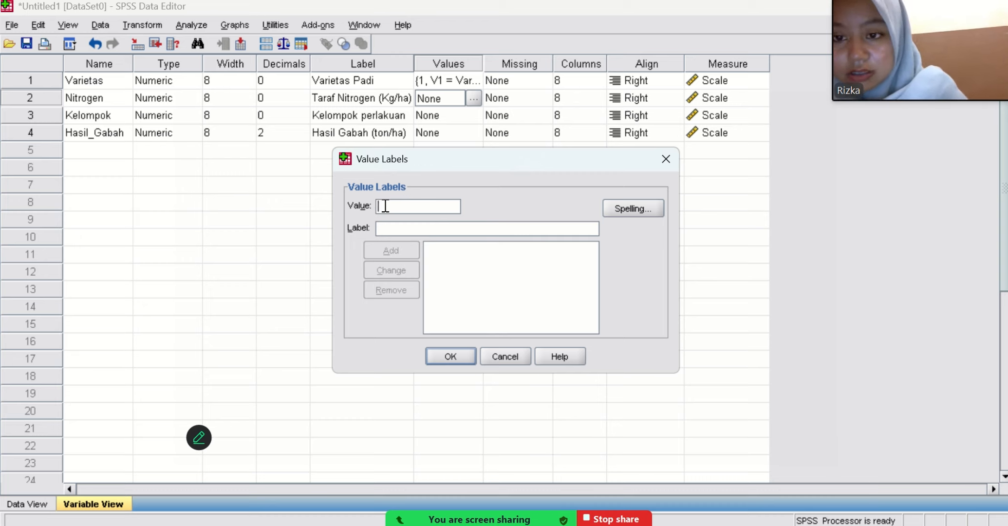
pyautogui.write('0')
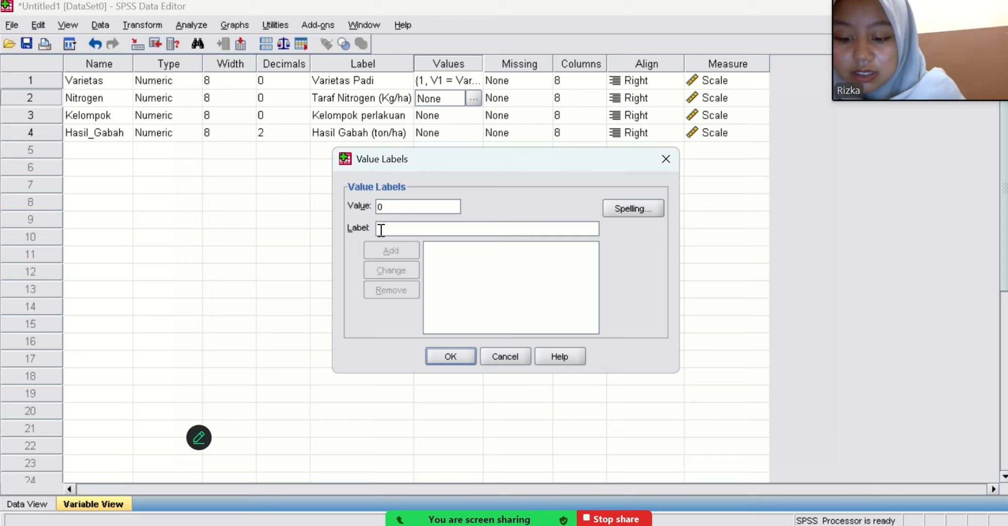
pyautogui.write('N')
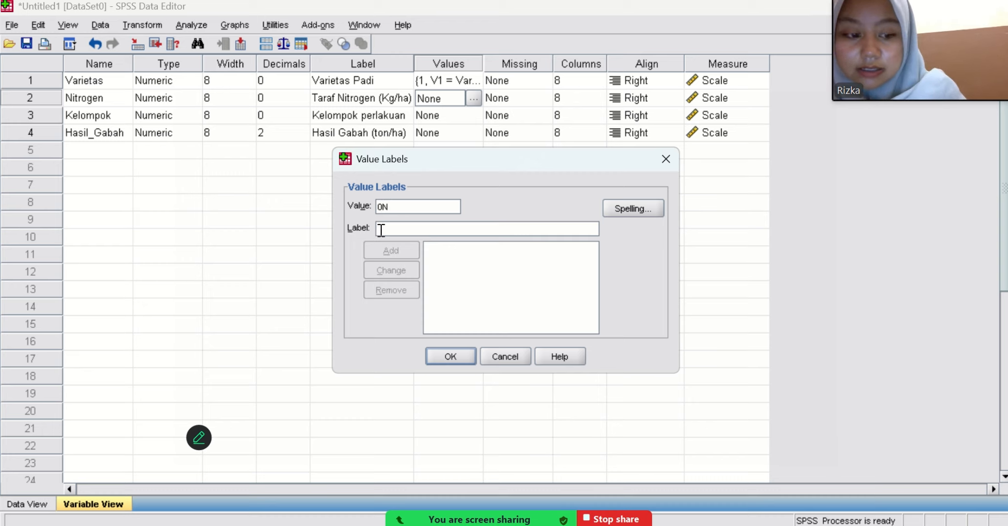
pyautogui.press('BackSpace')
pyautogui.click(381, 230)
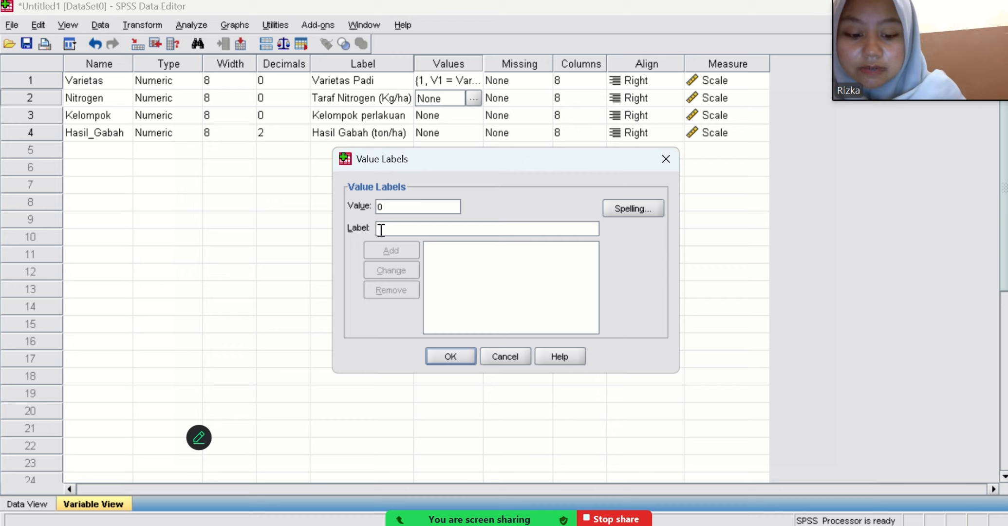
pyautogui.write('N')
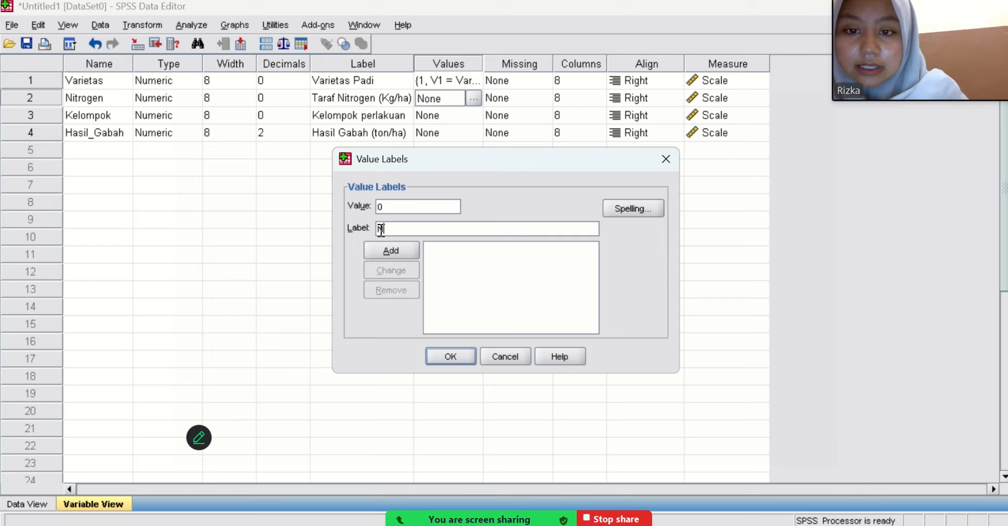
pyautogui.write('0')
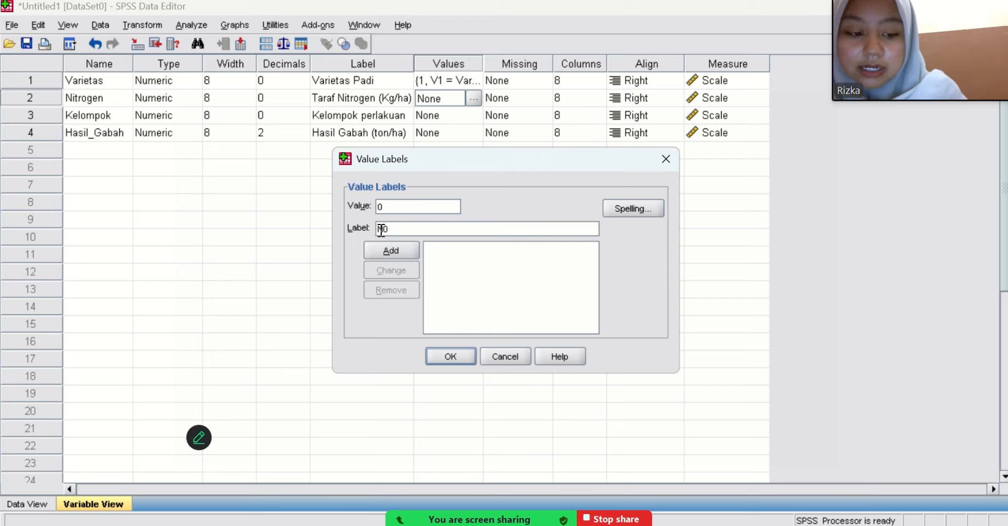
pyautogui.write(' = 0')
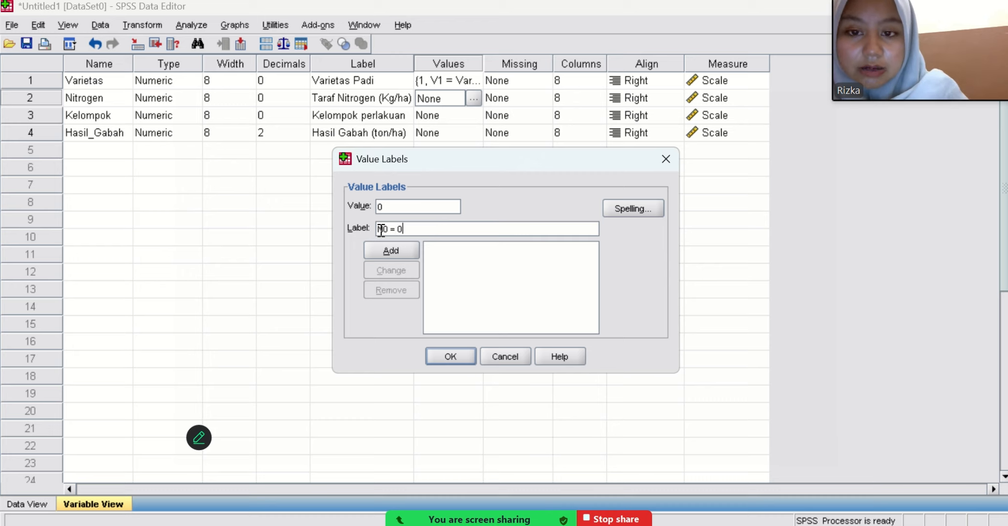
pyautogui.write(' kg')
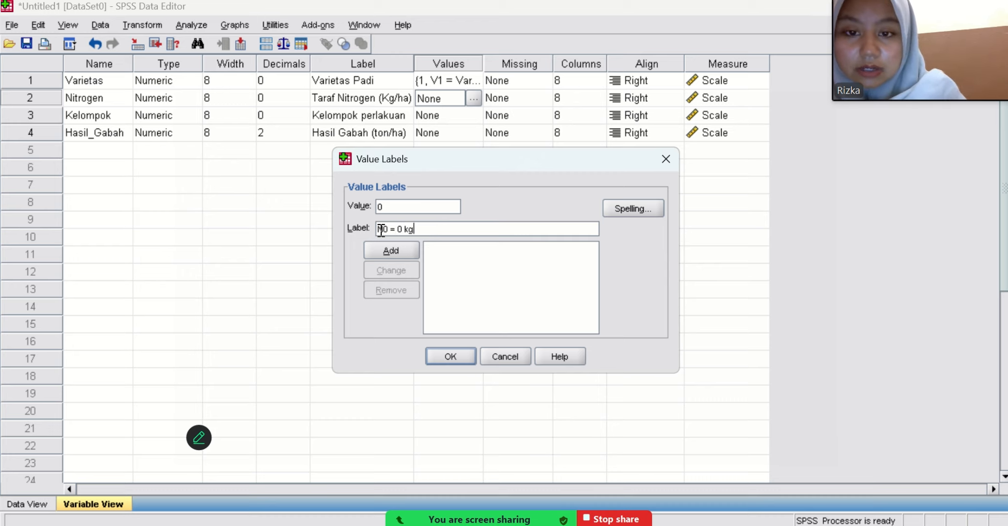
pyautogui.write('/ha')
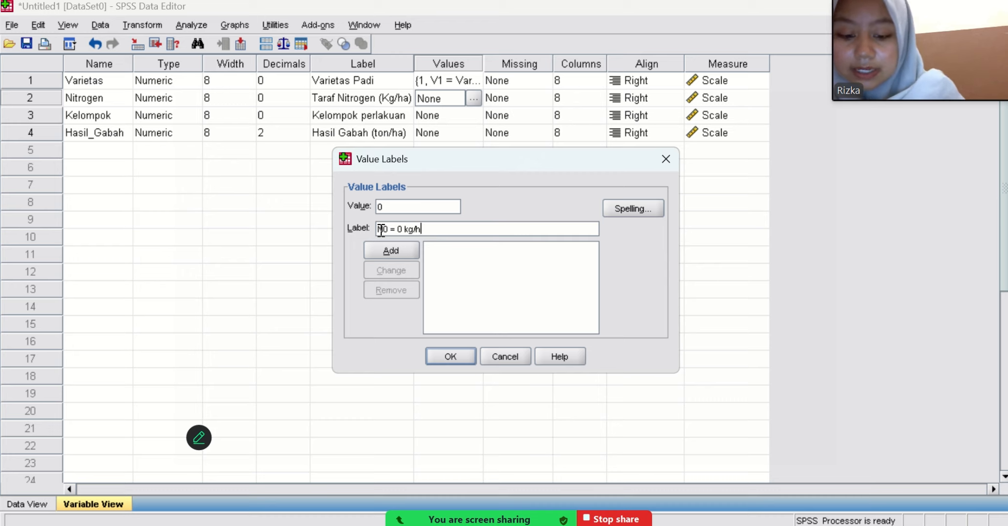
pyautogui.click(389, 251)
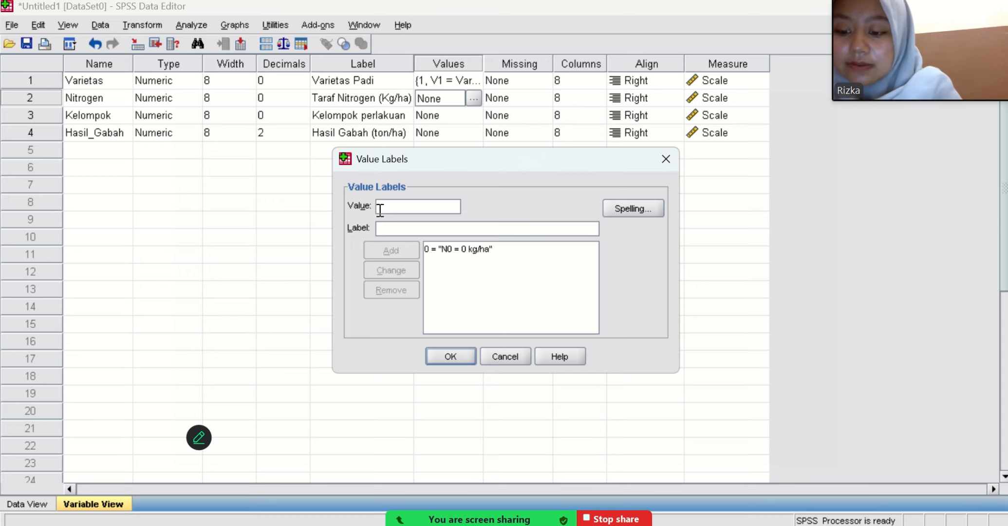
# Add a value label to the Nitrogen variable that assigns "N1 = 1 Kg/ha" to value 1.
pyautogui.click(380, 210)
pyautogui.write('1')
pyautogui.click(393, 228)
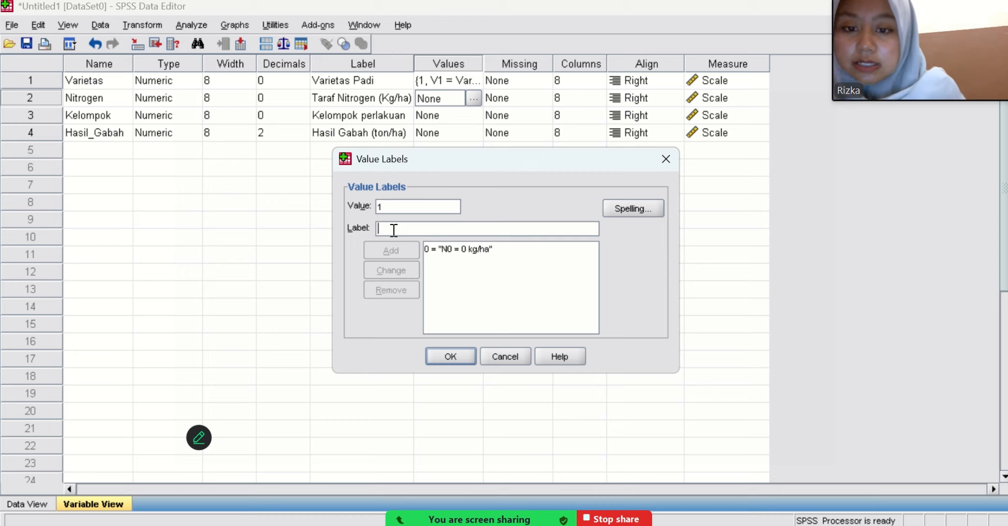
pyautogui.write('N1')
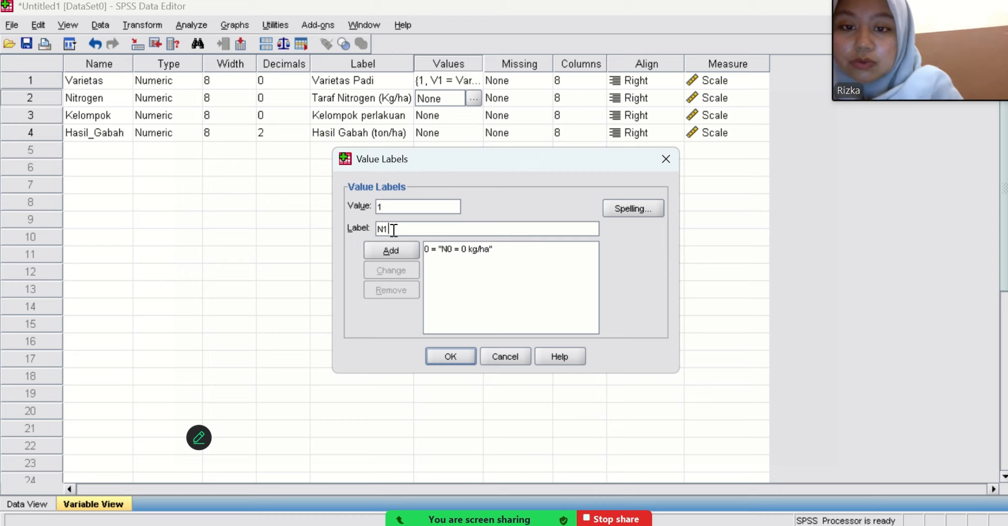
pyautogui.write(' = 1')
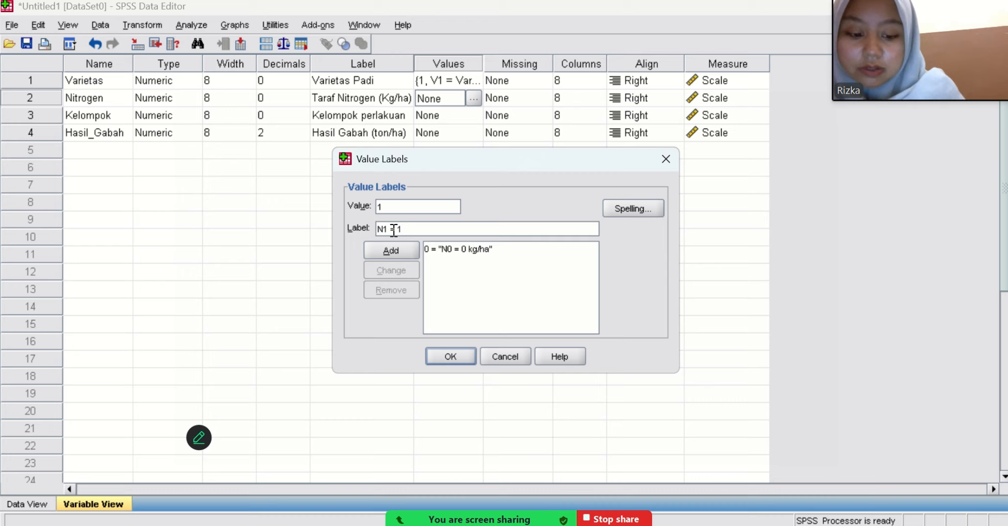
pyautogui.write(' Kg/')
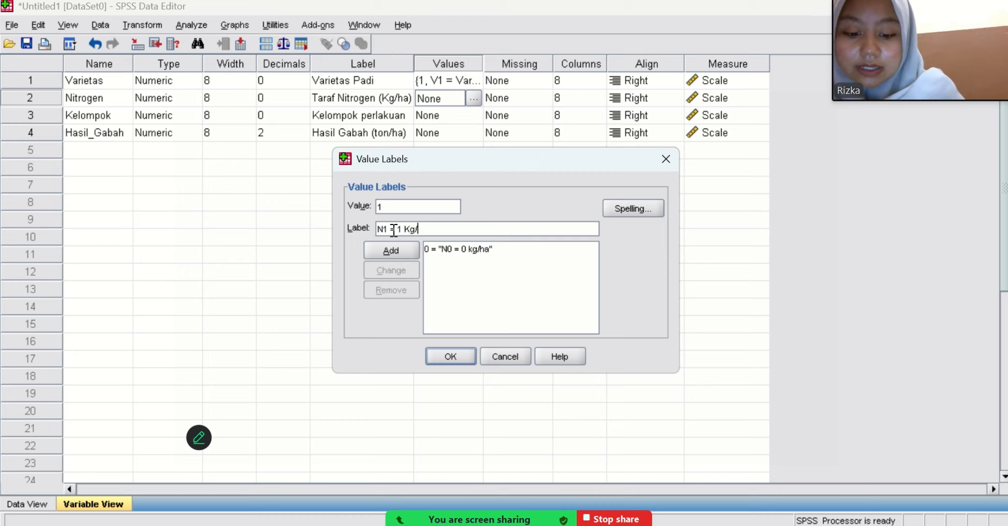
pyautogui.write('ha')
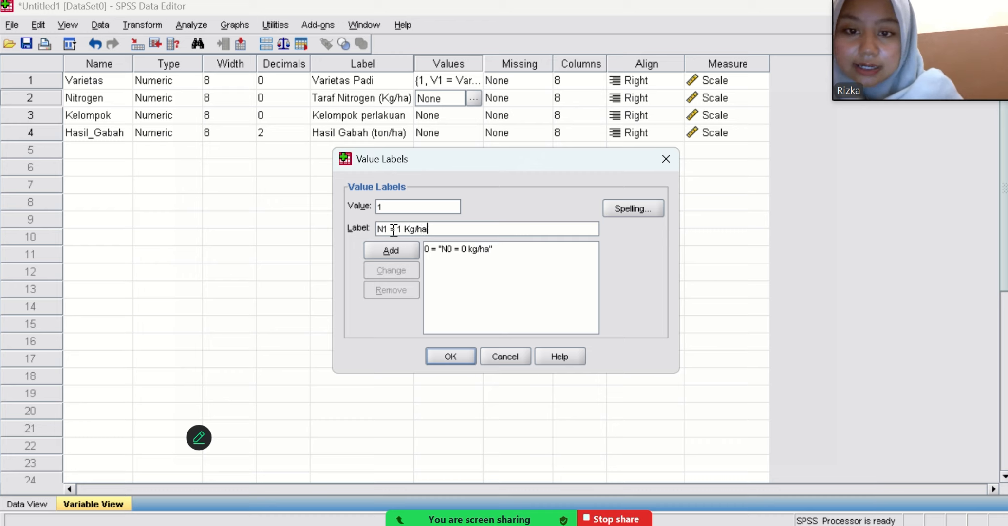
pyautogui.click(397, 251)
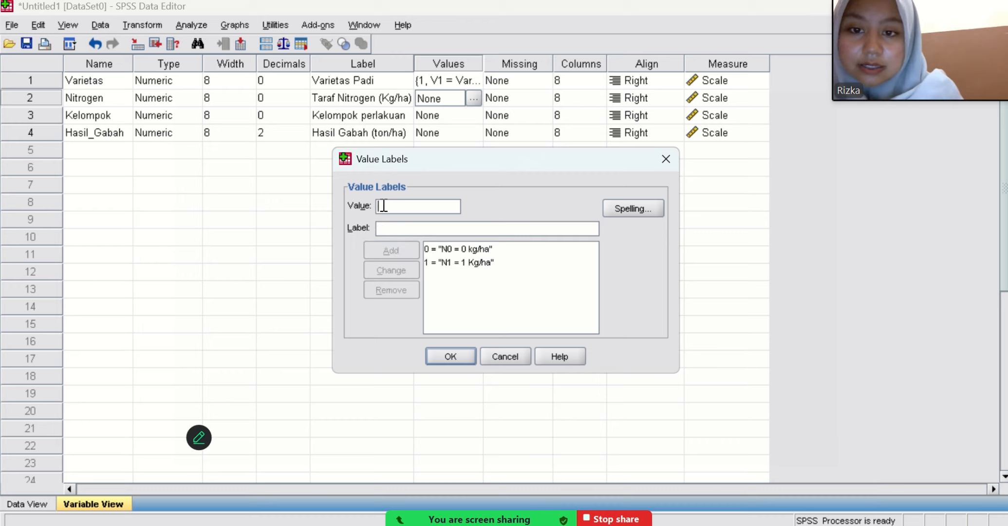
# Add a value label to the Nitrogen variable that assigns "N2 = 2 kg/ha" to value 2.
pyautogui.write('2')
pyautogui.click(384, 229)
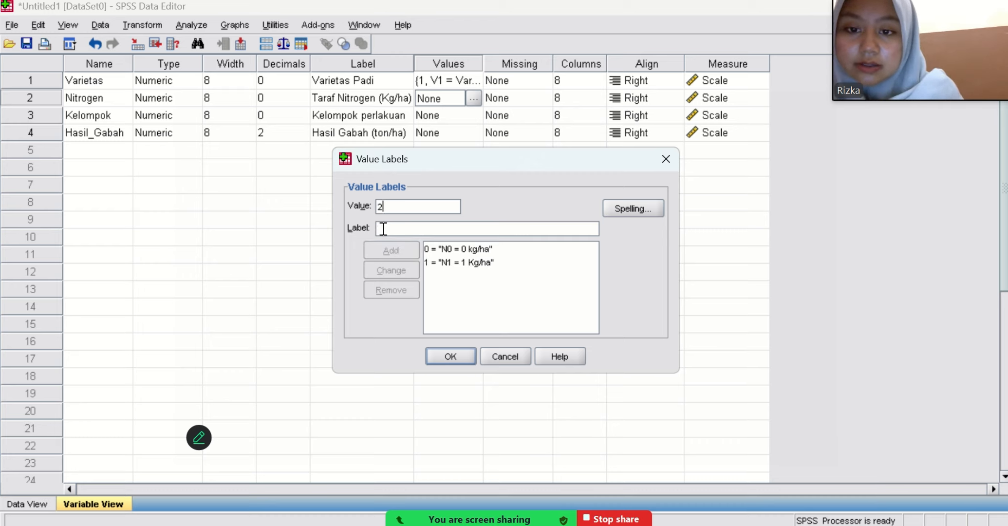
pyautogui.write('n')
pyautogui.press('BackSpace')
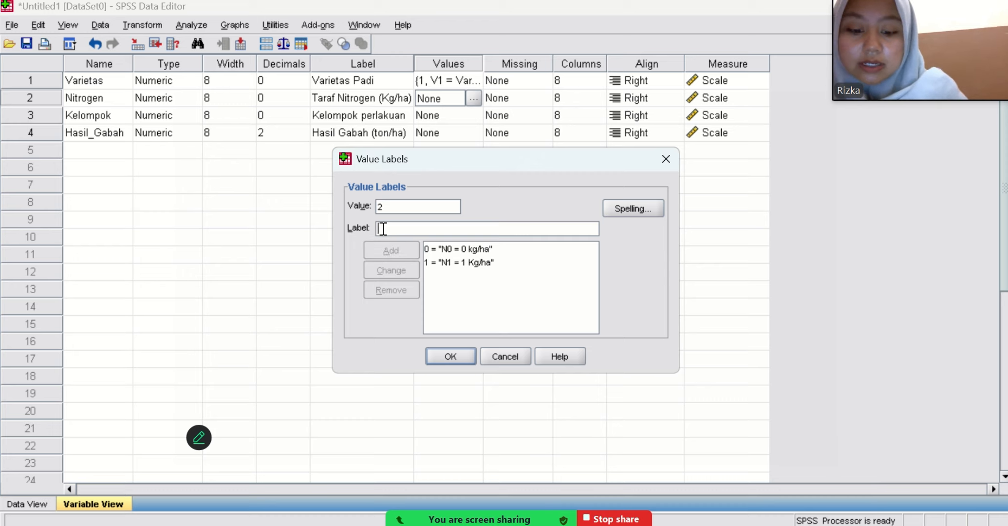
pyautogui.write('N2 =')
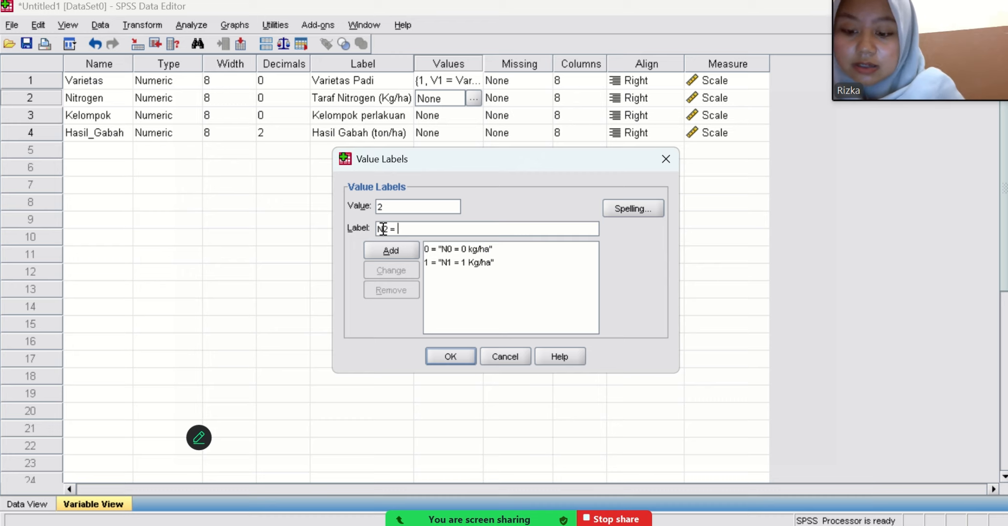
pyautogui.write(' 2 kg')
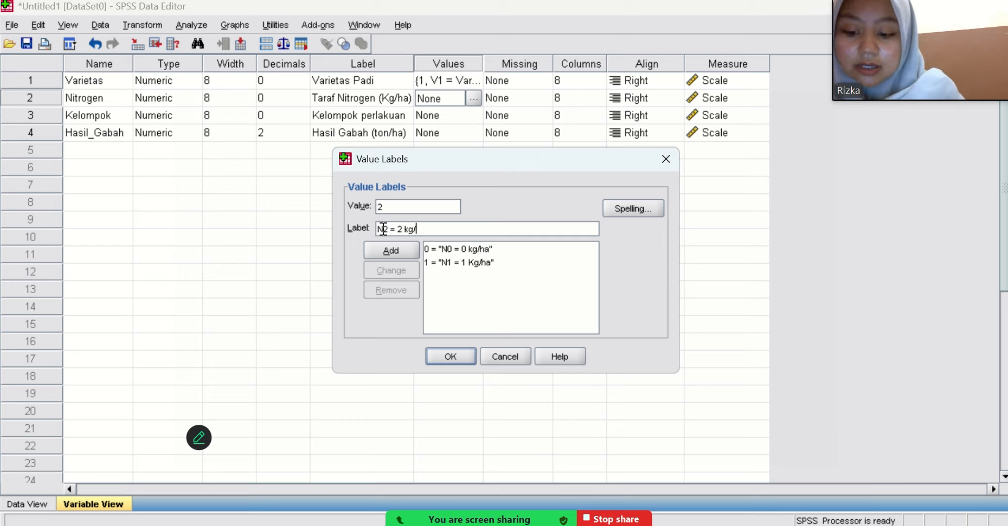
pyautogui.write('/ha')
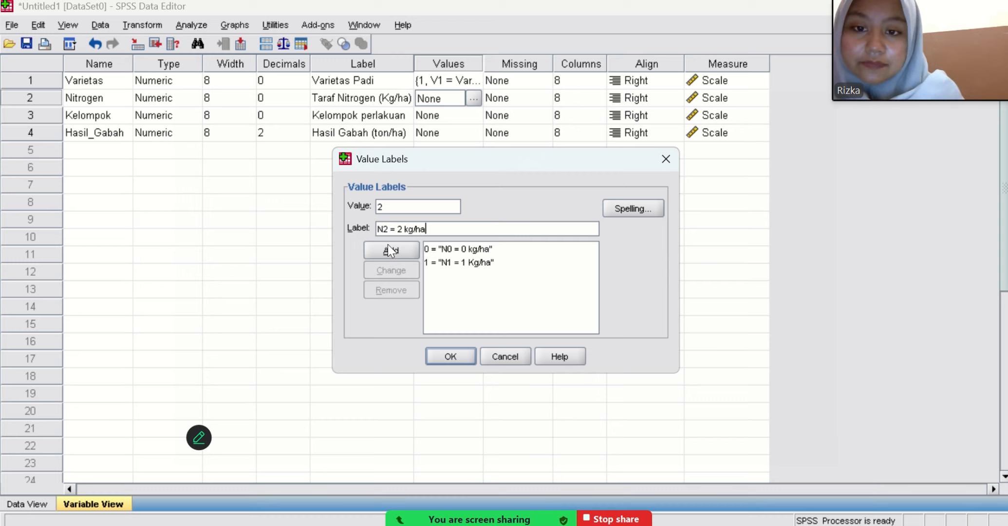
pyautogui.click(389, 248)
# Add a value label to the Nitrogen variable that assigns "N3 = 3 kg/ha" to value 3.
pyautogui.write('3')
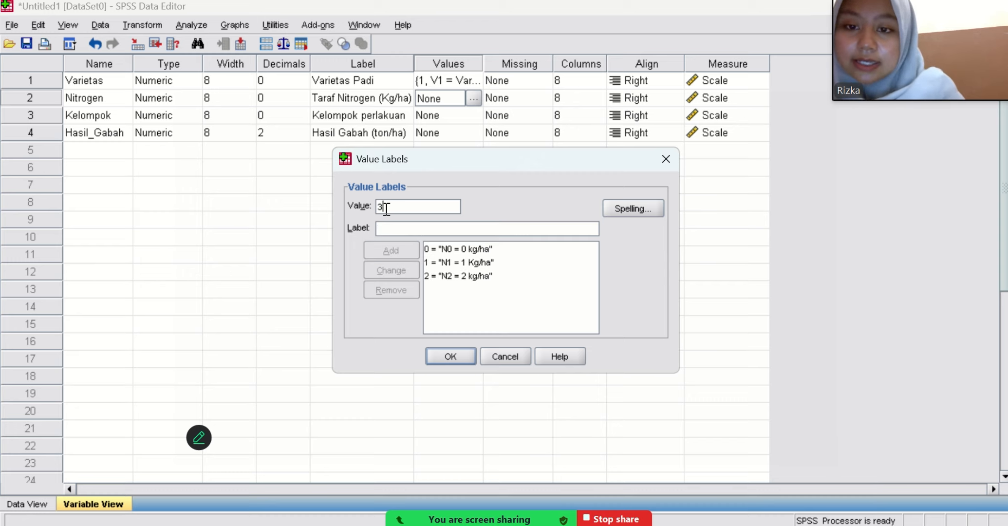
pyautogui.click(384, 229)
pyautogui.write('N3')
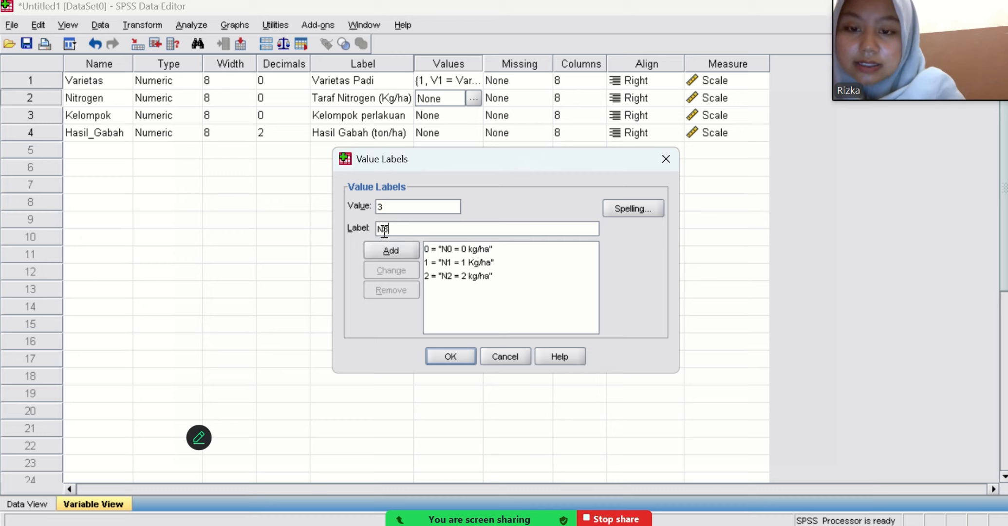
pyautogui.press('BackSpace')
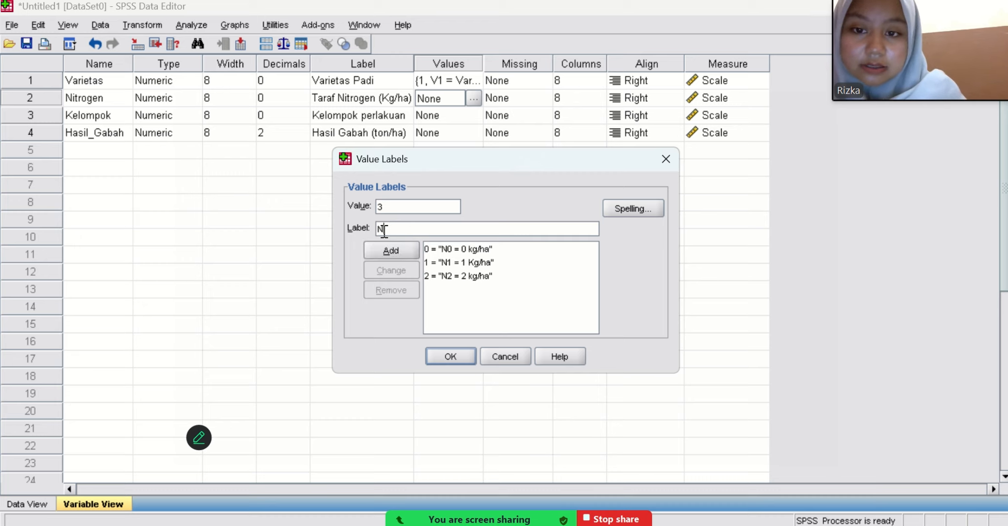
pyautogui.write('3')
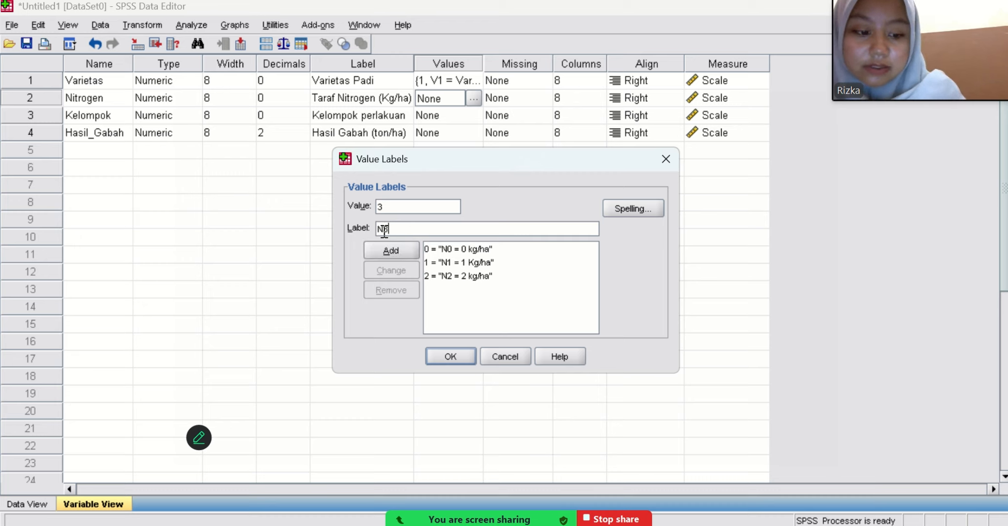
pyautogui.write(' = ')
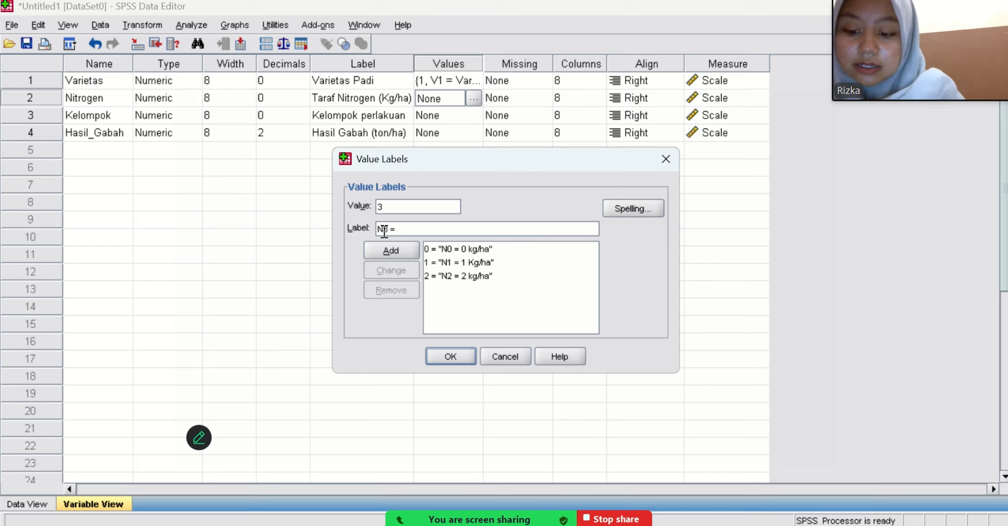
pyautogui.write('3')
pyautogui.write(' k')
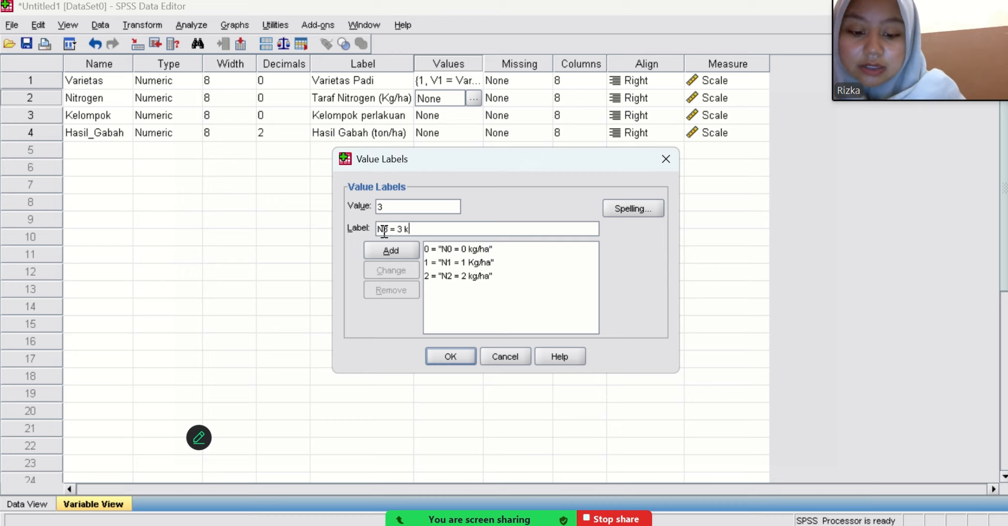
pyautogui.write('g/ha')
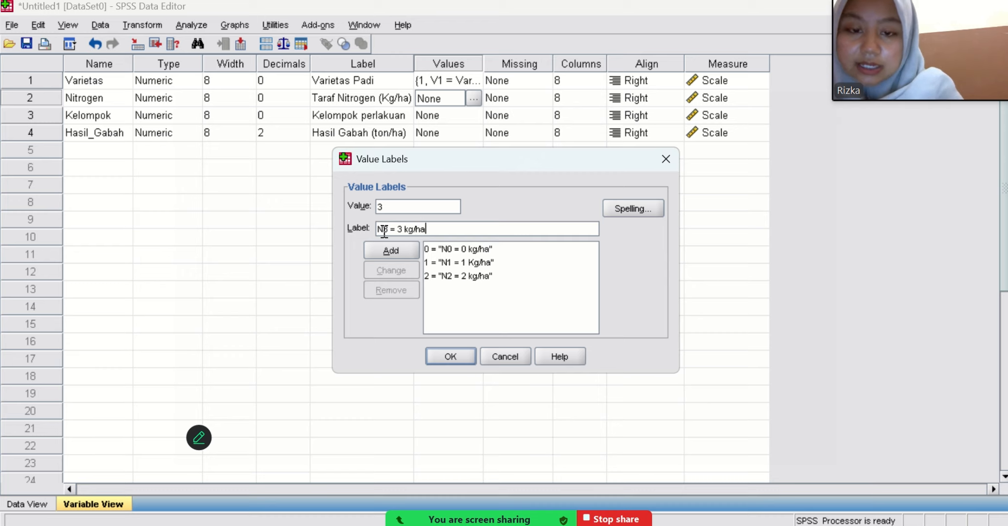
pyautogui.click(389, 251)
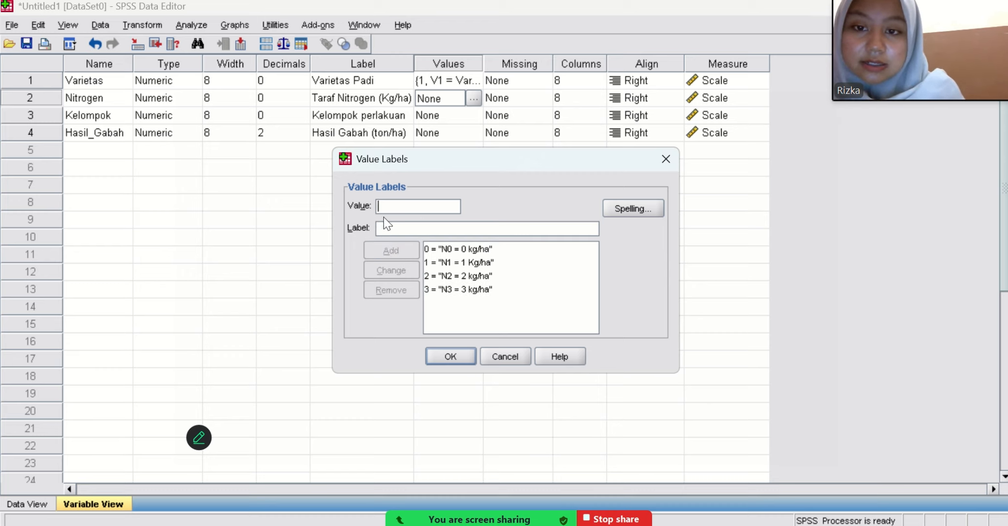
# Add the value label "N4 = 4 kg/ha" for value 4 of the Nitrogen variable and accept its value labels.
pyautogui.click(382, 206)
pyautogui.write('4')
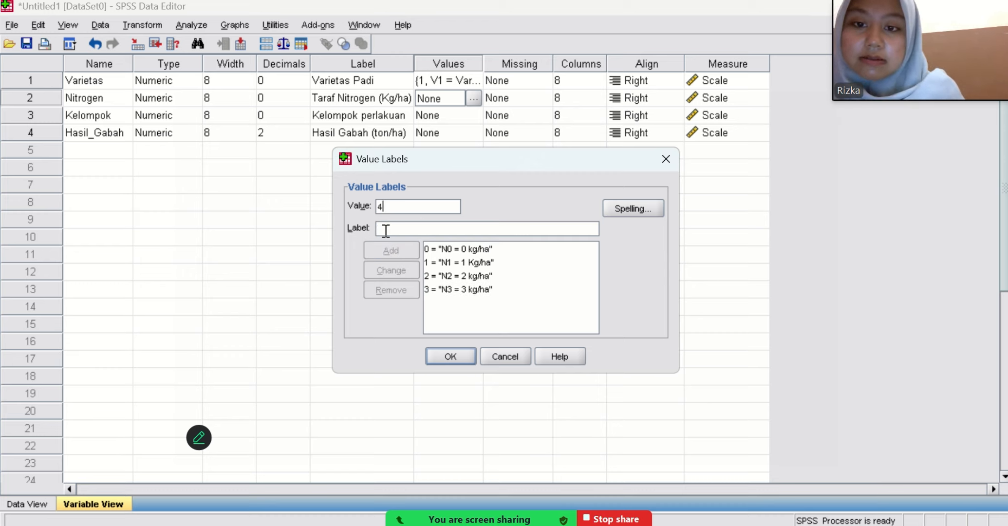
pyautogui.click(385, 229)
pyautogui.write('n4')
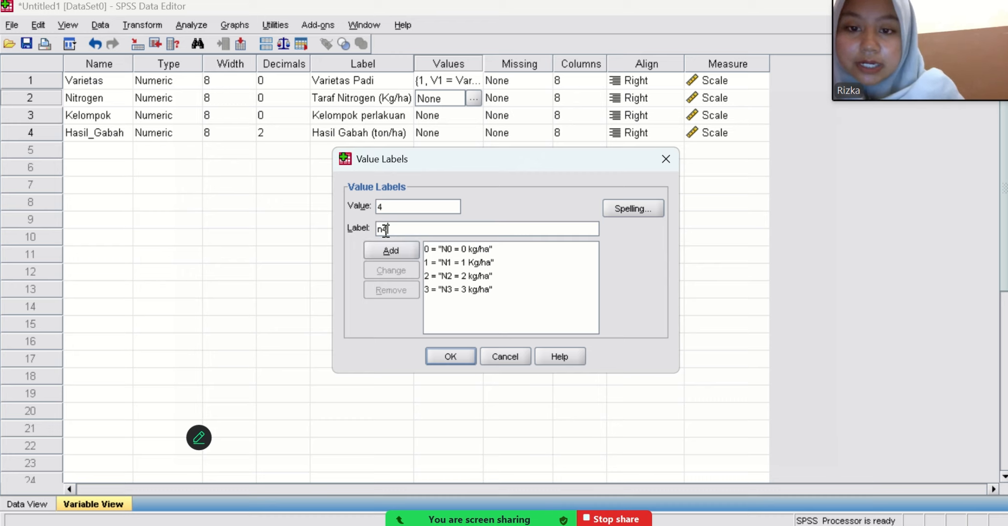
pyautogui.press('BackSpace')
pyautogui.press('BackSpace')
pyautogui.write('N')
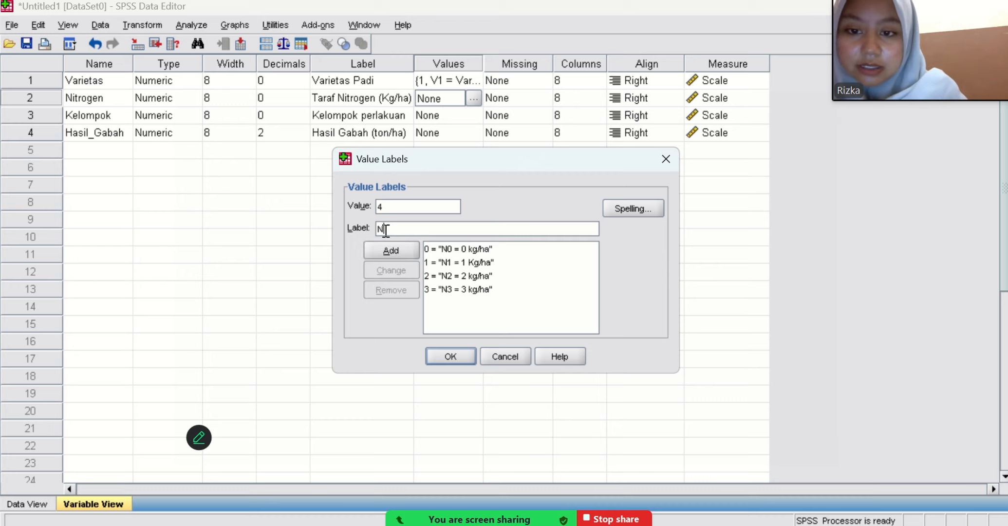
pyautogui.write('4')
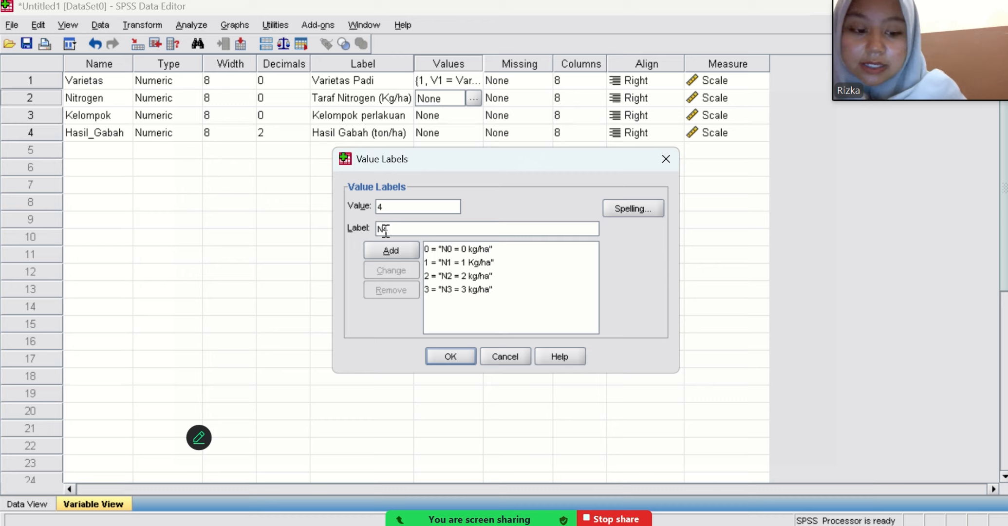
pyautogui.write(' = ')
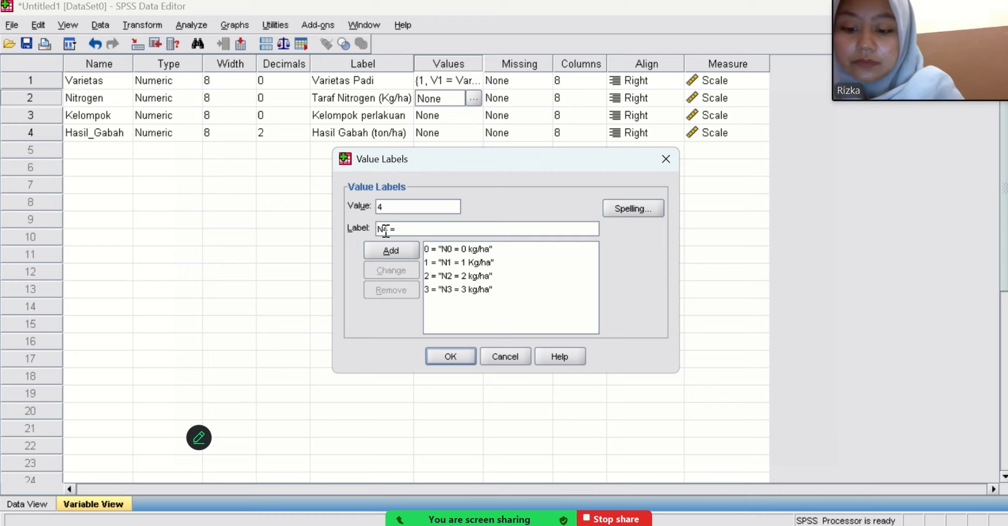
pyautogui.write('4 kg')
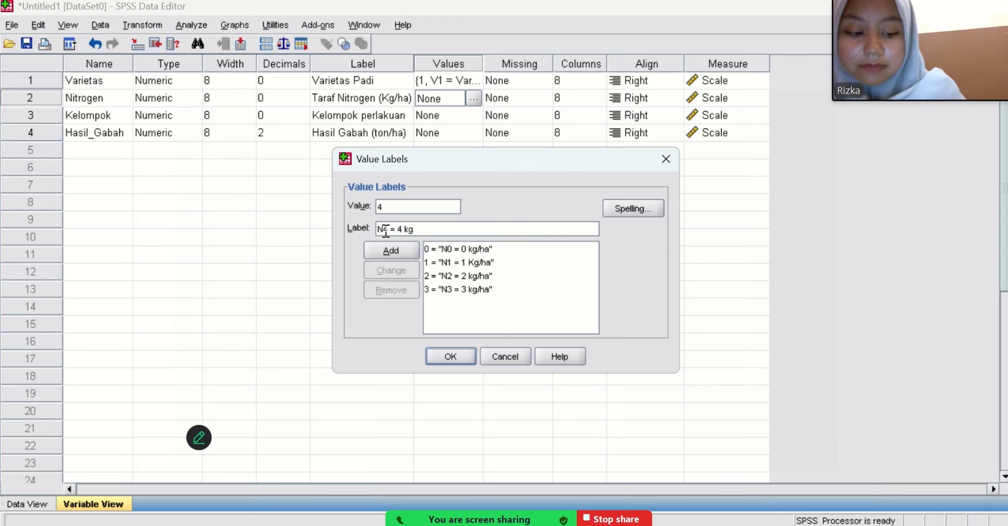
pyautogui.write('/ha')
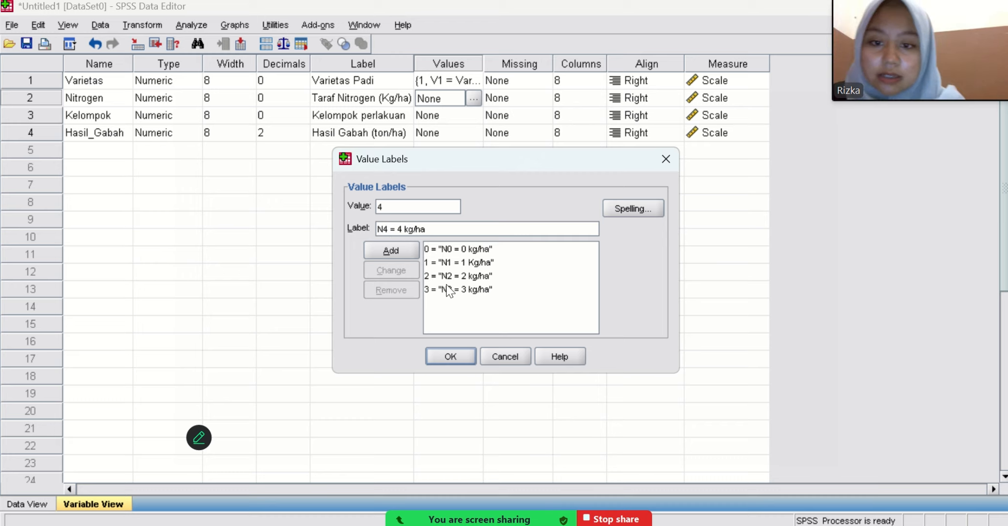
pyautogui.click(388, 254)
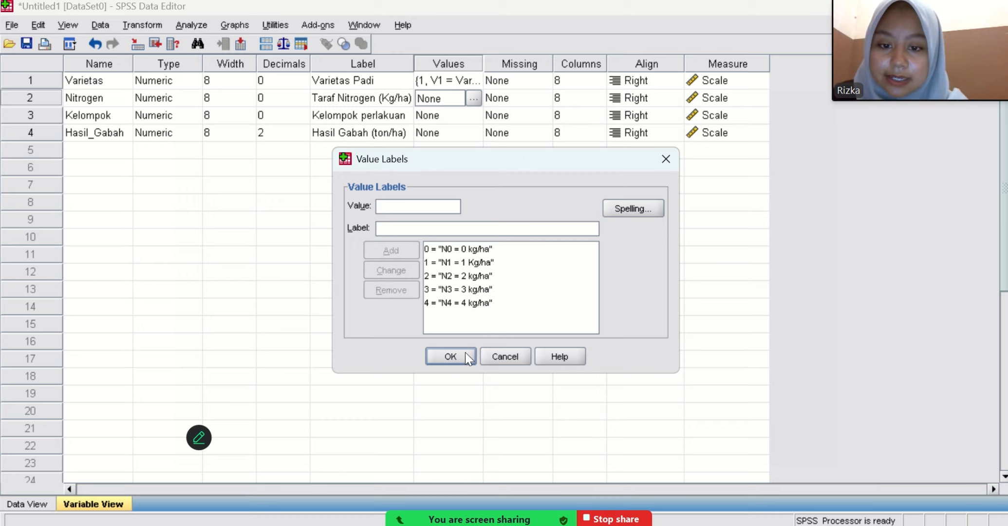
pyautogui.click(450, 356)
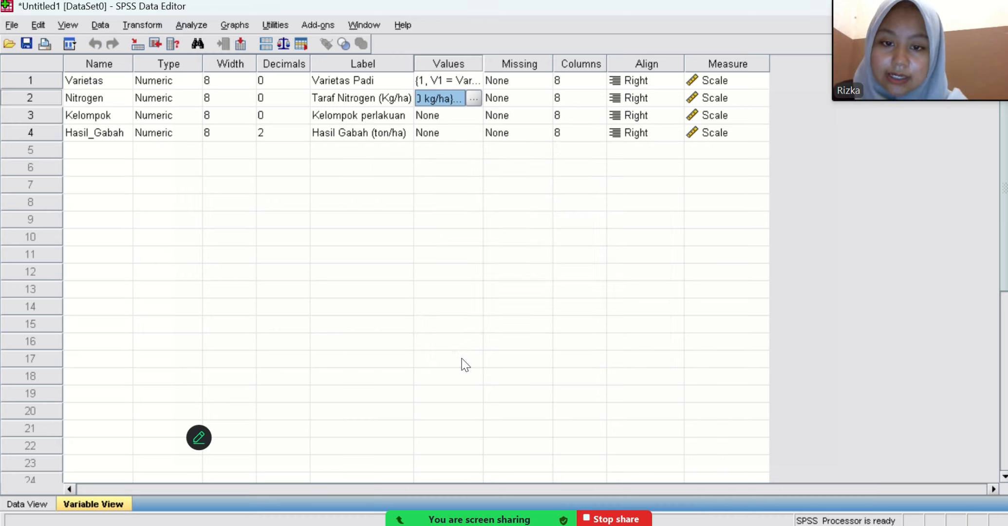
# Add a value label to the Kelompok variable that assigns "Kelompok I" to value 1.
pyautogui.click(472, 114)
pyautogui.click(473, 115)
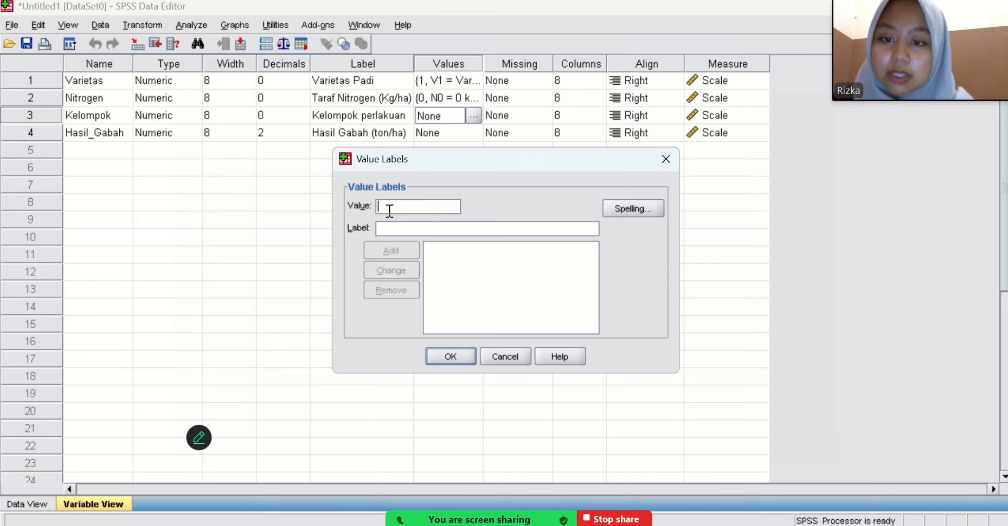
pyautogui.write('1')
pyautogui.click(385, 228)
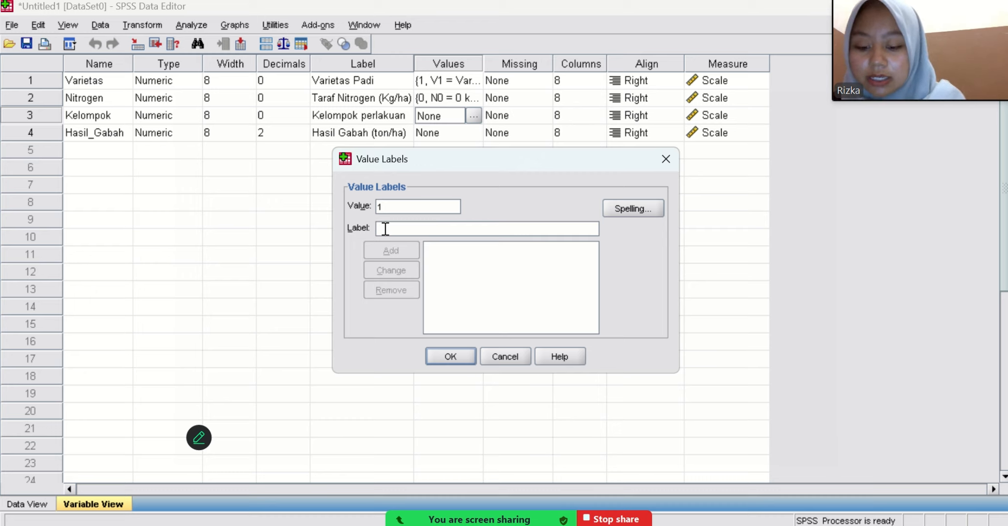
pyautogui.write('Kelo')
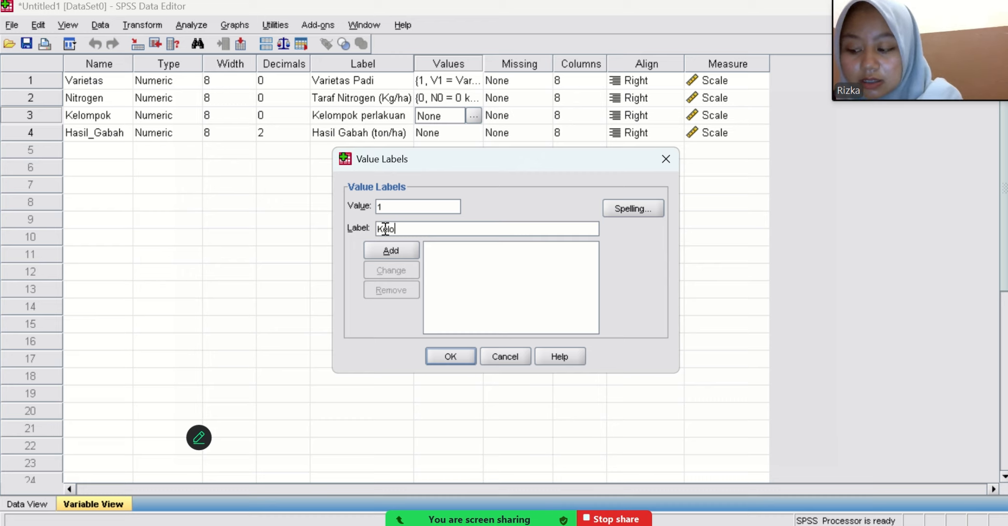
pyautogui.write('mpomm')
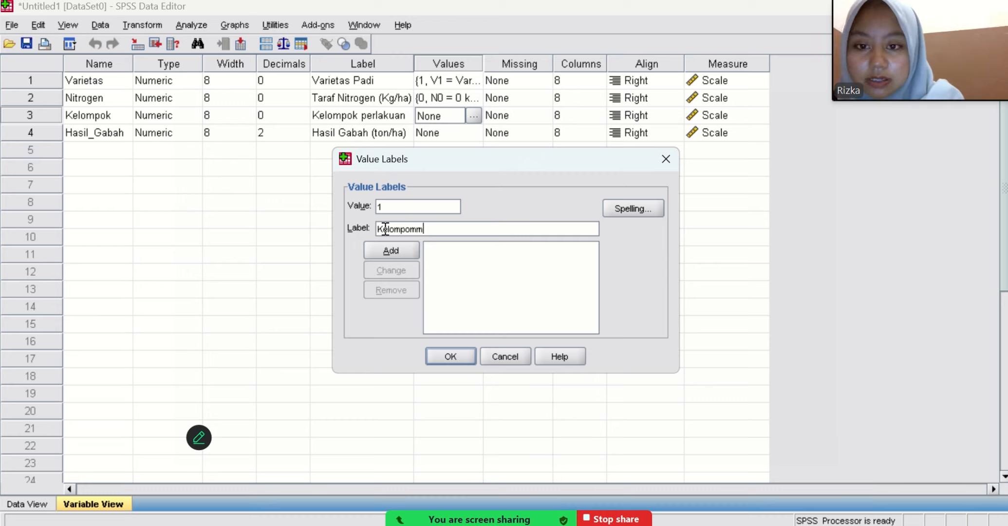
pyautogui.press('BackSpace')
pyautogui.press('BackSpace')
pyautogui.press('BackSpace')
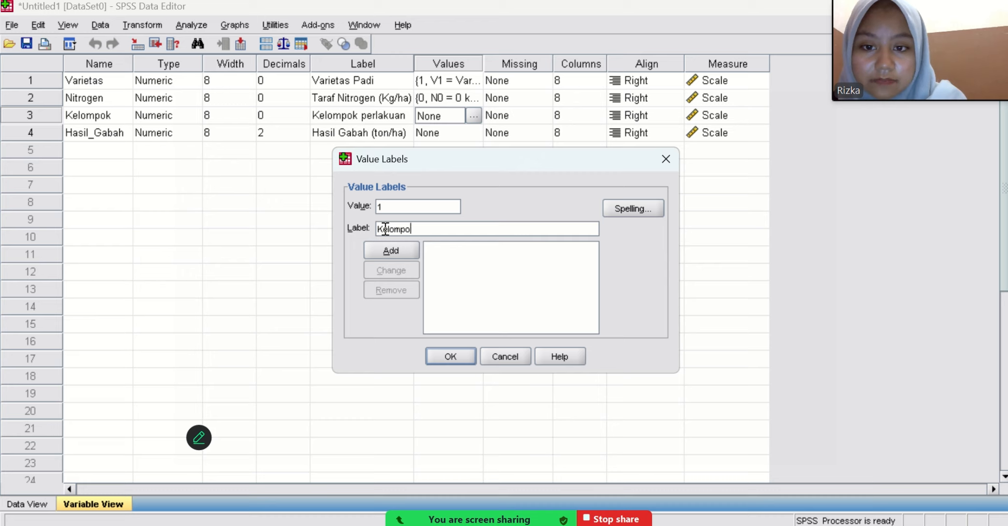
pyautogui.write('ok')
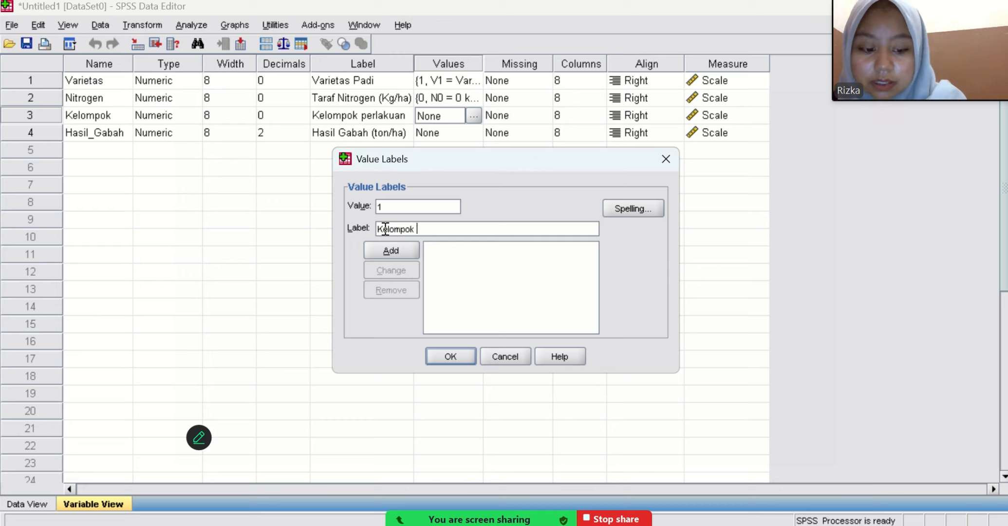
pyautogui.write(' I')
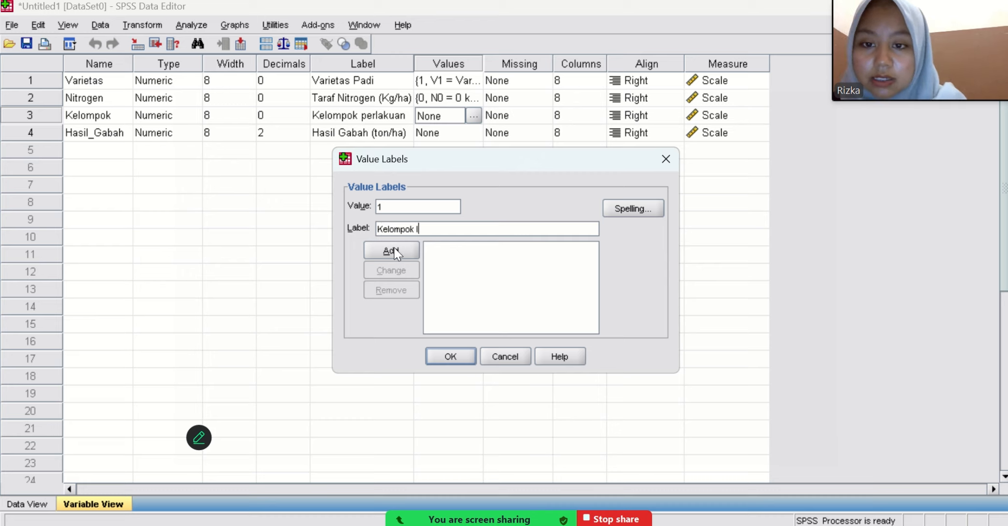
pyautogui.click(394, 251)
# Add a value label to the Kelompok variable that assigns "Kelompok II" to value 2.
pyautogui.write('2')
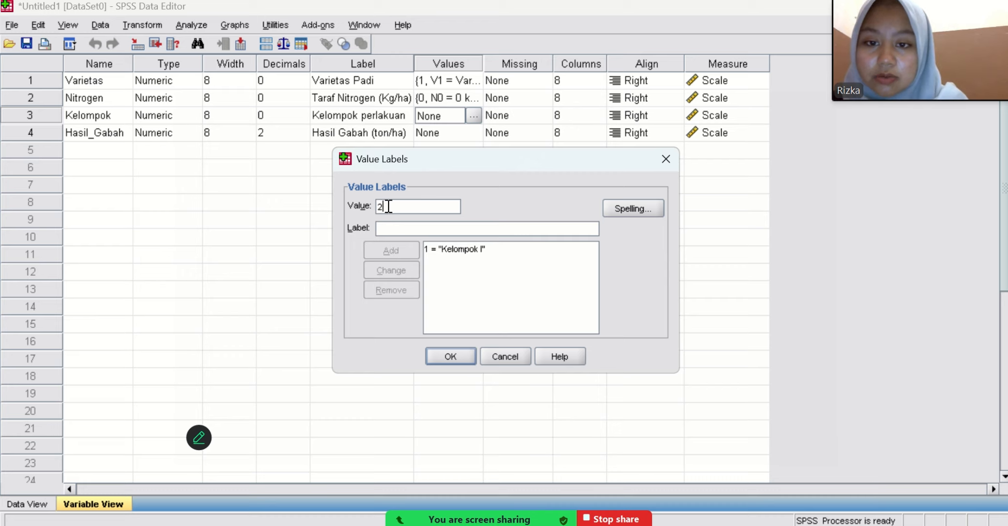
pyautogui.click(390, 233)
pyautogui.write('K')
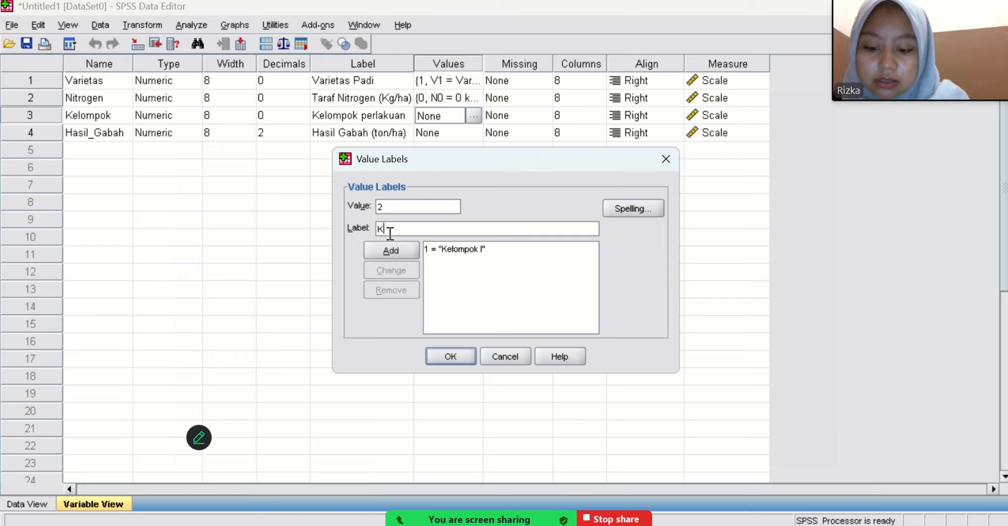
pyautogui.write('elompok ')
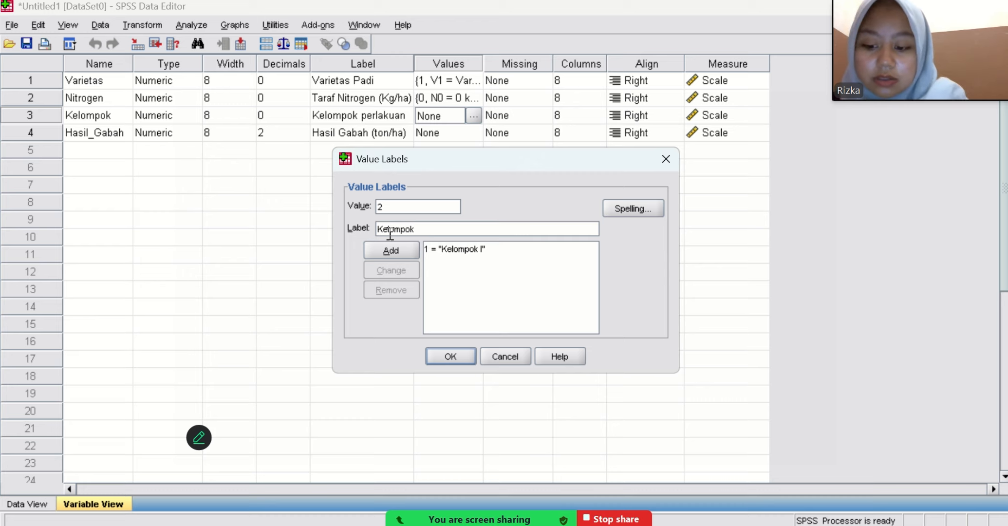
pyautogui.write('II')
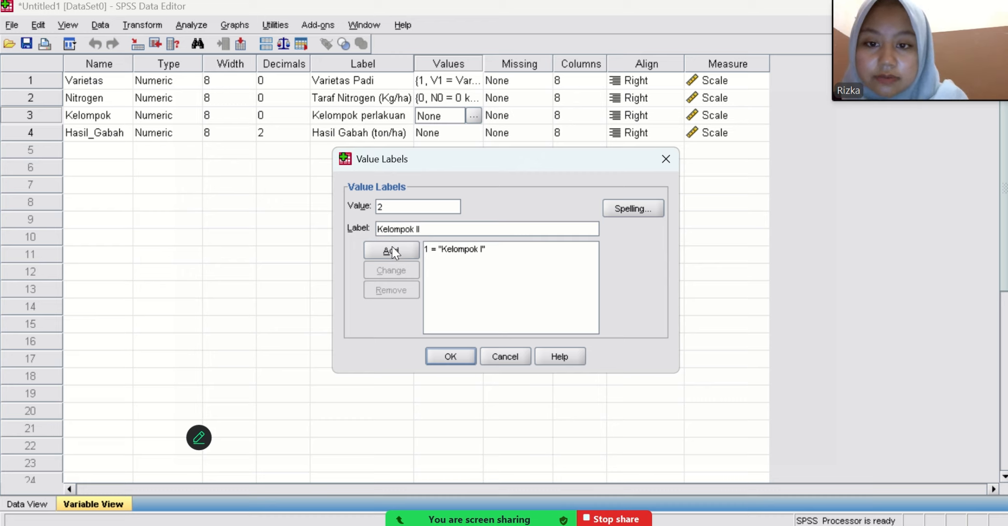
pyautogui.click(392, 249)
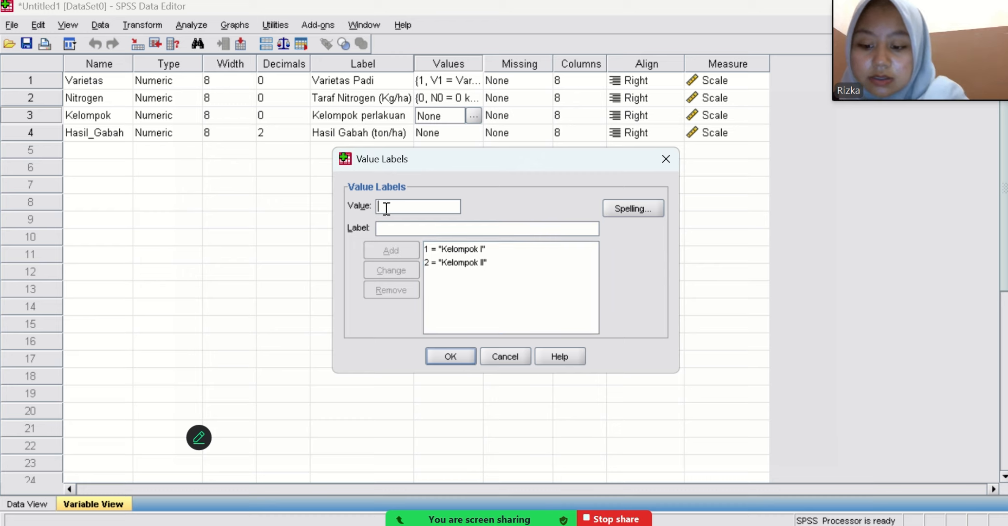
# Add a value label to the Kelompok variable that assigns "Kelompok III" to value 3.
pyautogui.write('3')
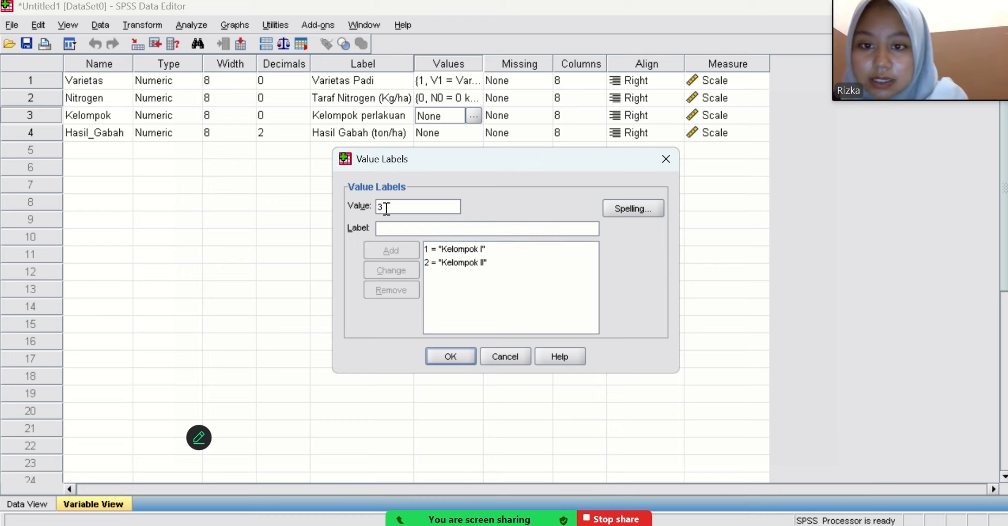
pyautogui.click(387, 228)
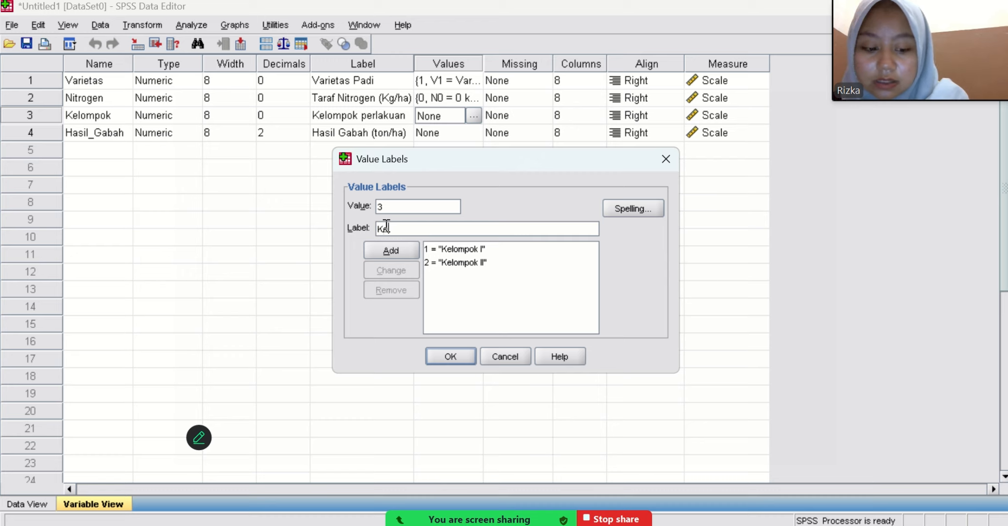
pyautogui.write('lompok III')
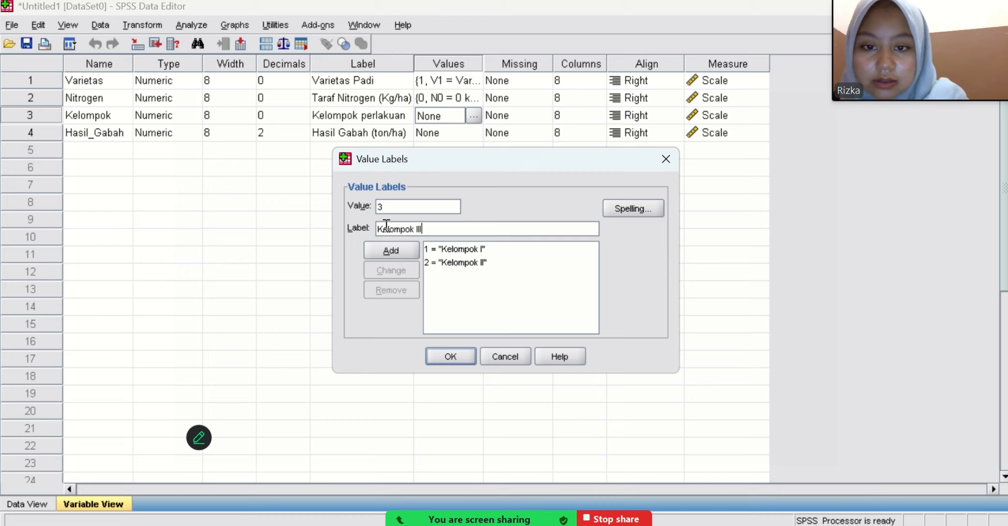
pyautogui.click(392, 251)
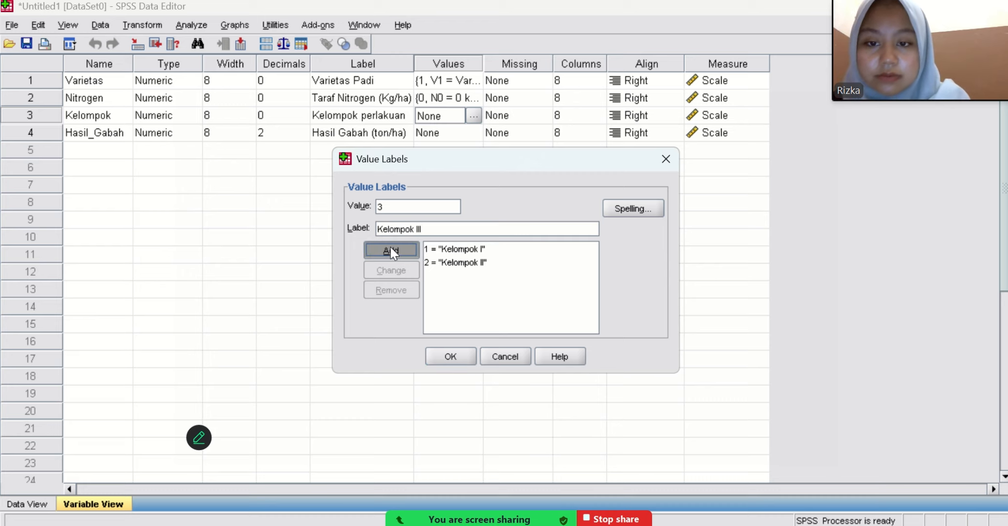
# Add the value label "Kelompok IV" for value 4 of the Kelompok variable and accept its value labels.
pyautogui.click(384, 205)
pyautogui.write('4')
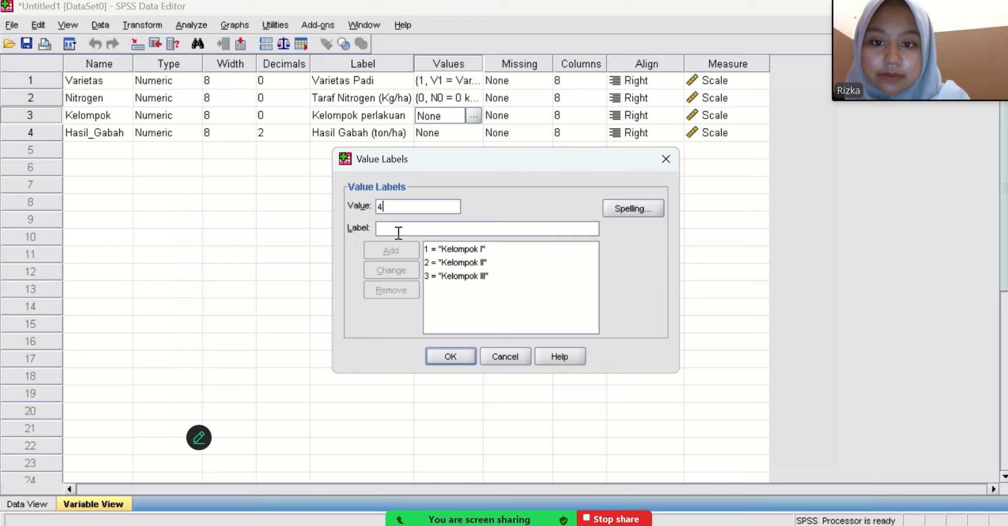
pyautogui.click(396, 227)
pyautogui.write('Kel')
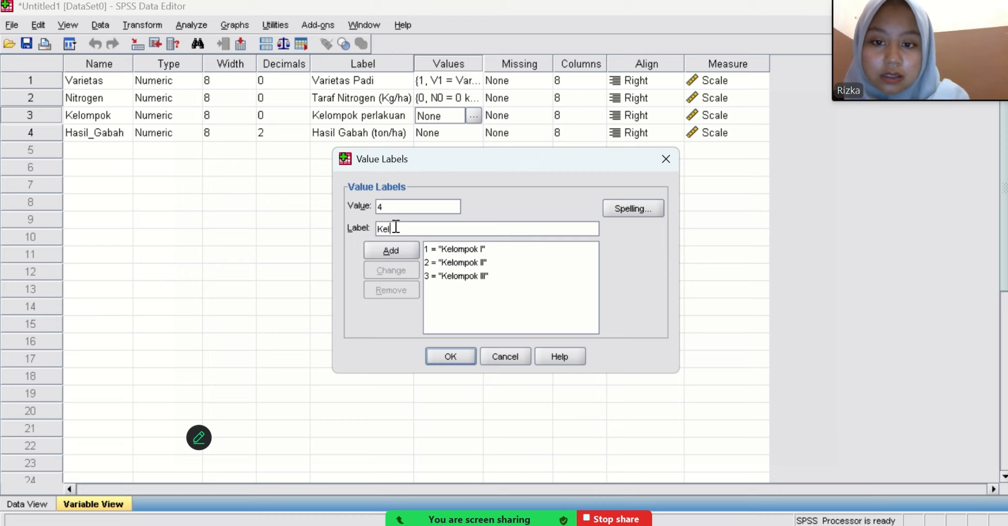
pyautogui.write('ompok')
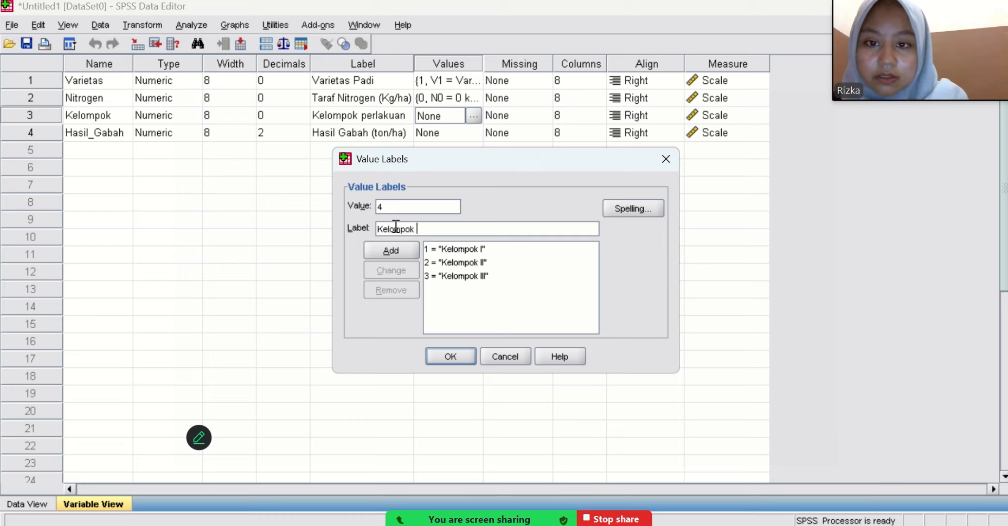
pyautogui.write(' IV')
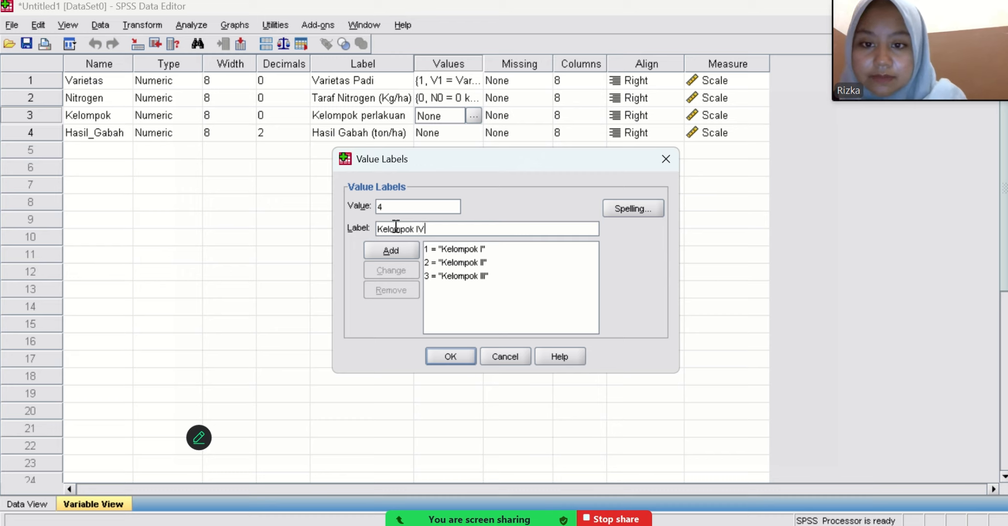
pyautogui.click(413, 250)
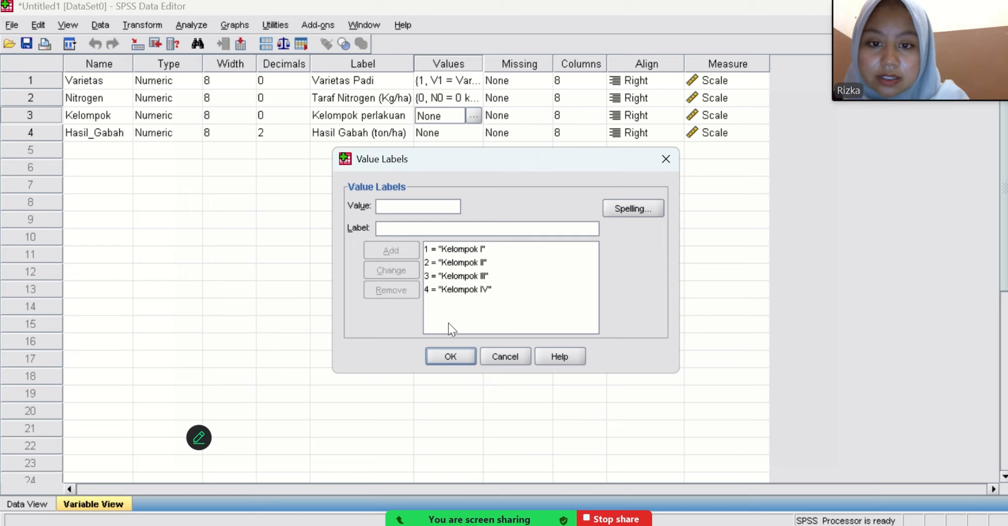
pyautogui.click(451, 356)
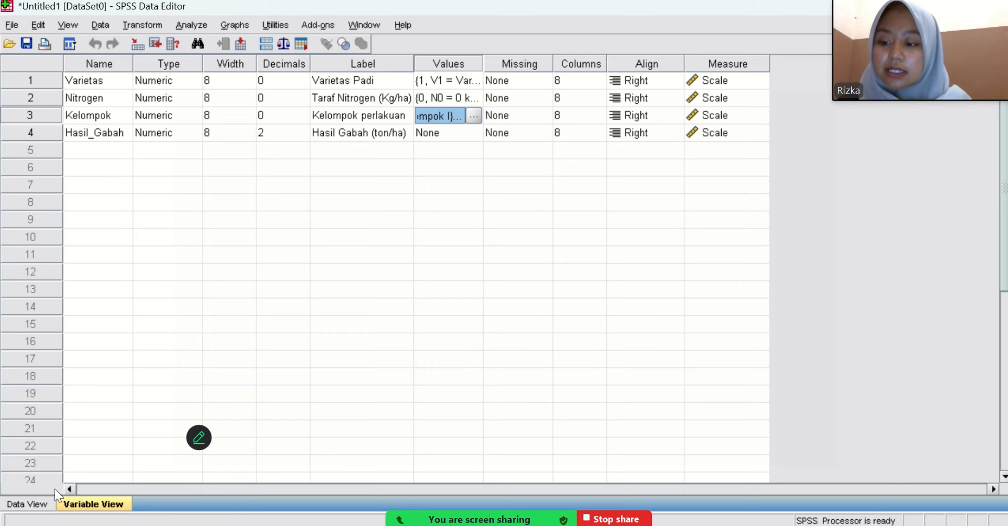
# Start a univariate General Linear Model analysis with Hasil Gabah (ton/ha) as the dependent variable.
pyautogui.click(26, 503)
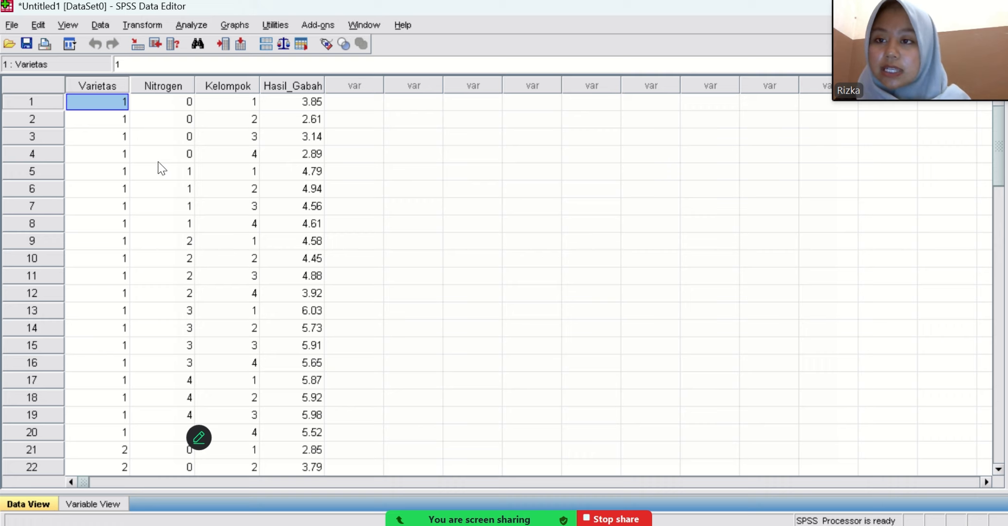
pyautogui.click(183, 22)
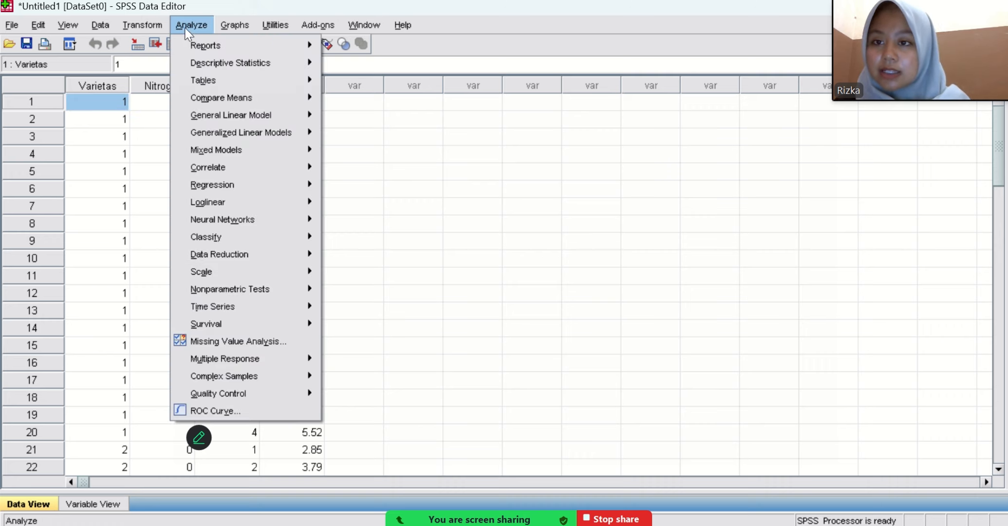
pyautogui.moveTo(200, 62)
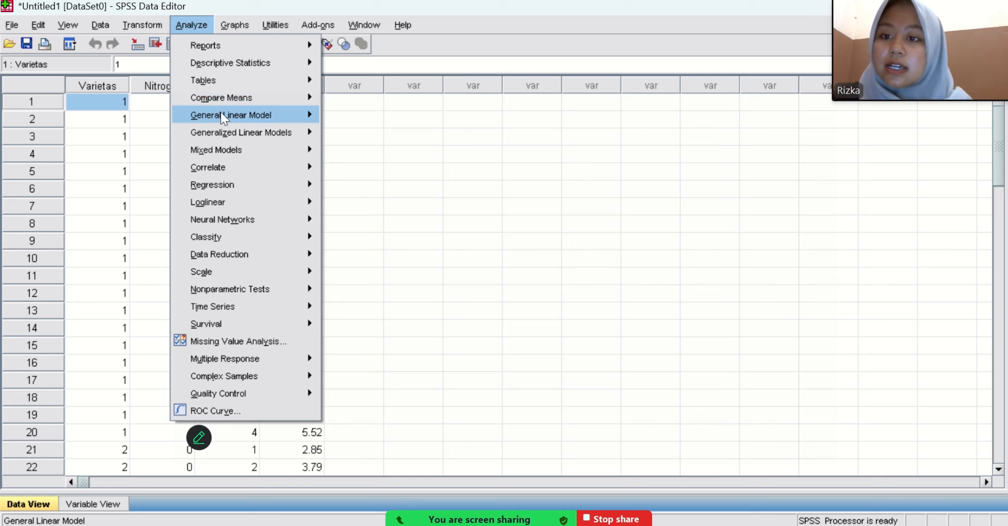
pyautogui.moveTo(221, 119)
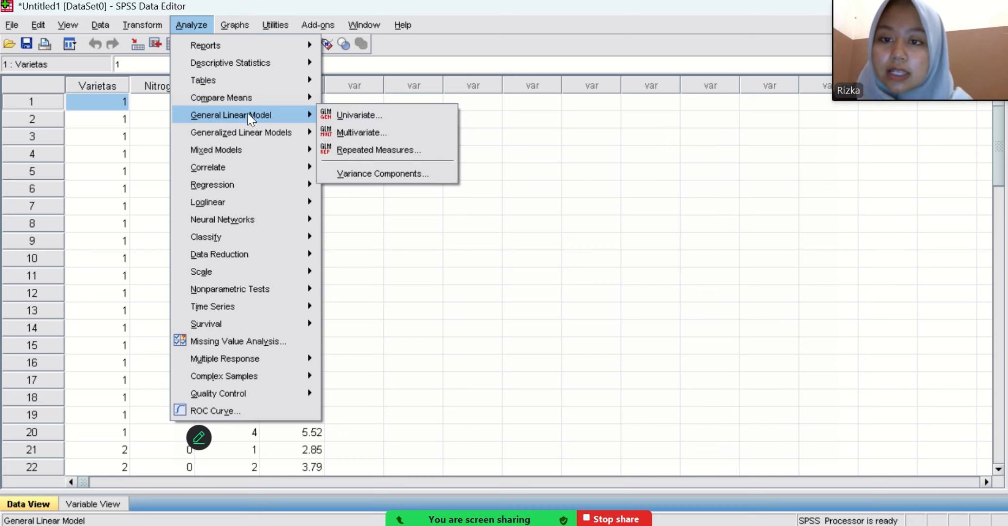
pyautogui.click(336, 117)
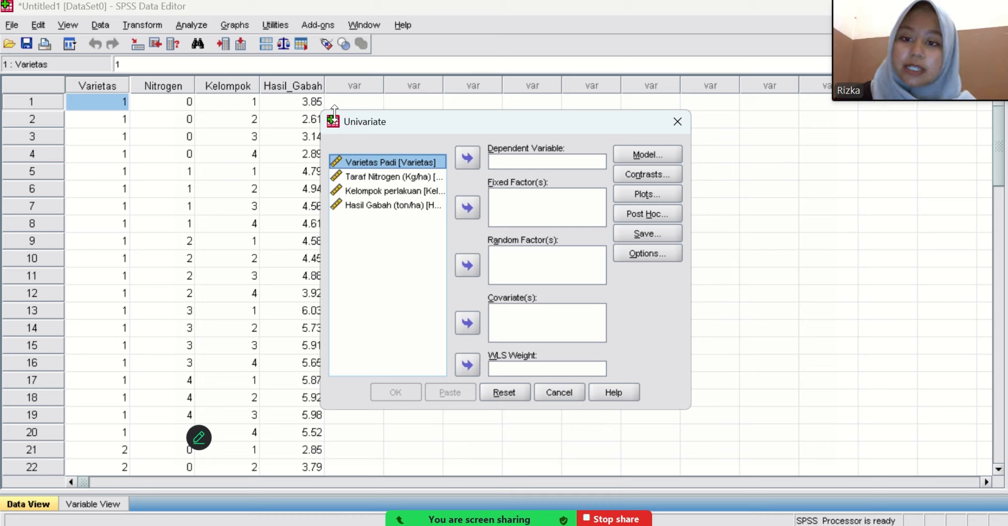
pyautogui.click(352, 206)
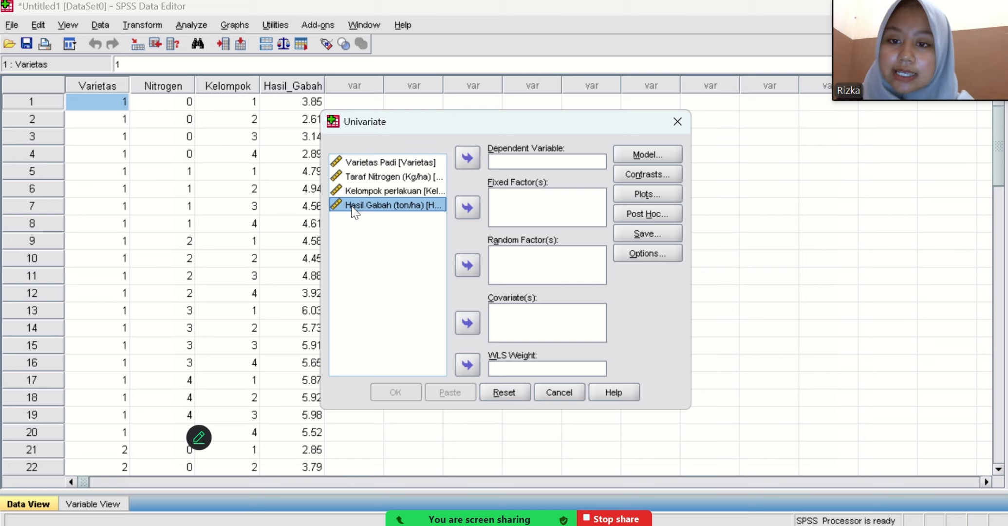
pyautogui.click(464, 158)
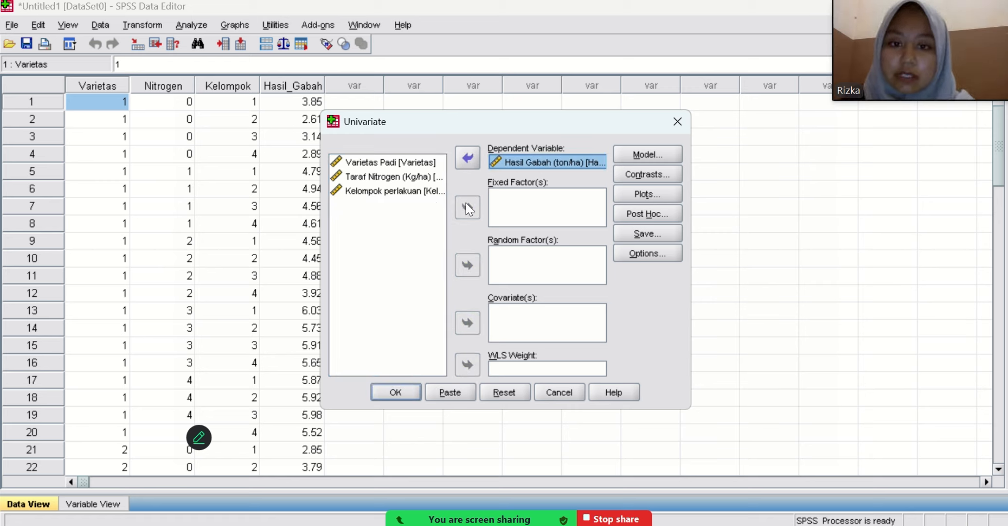
# Assign Varietas Padi, Taraf Nitrogen (Kg/ha) and Kelompok perlakuan as fixed factors of the univariate analysis.
pyautogui.click(416, 164)
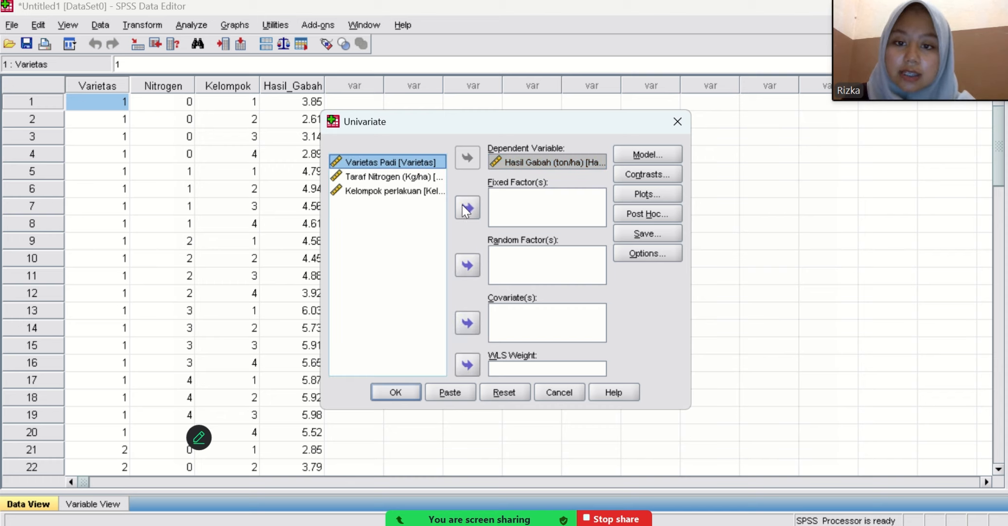
pyautogui.click(465, 208)
pyautogui.click(417, 161)
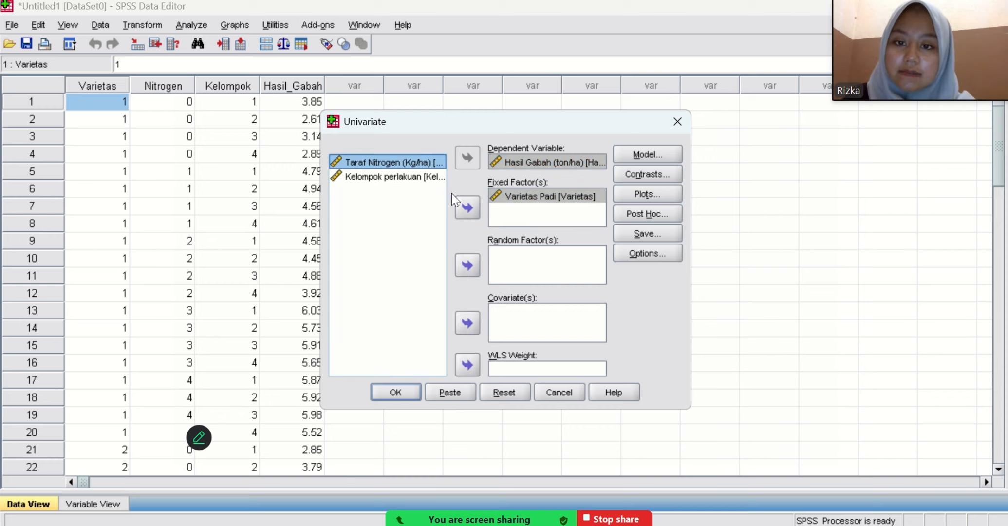
pyautogui.click(466, 208)
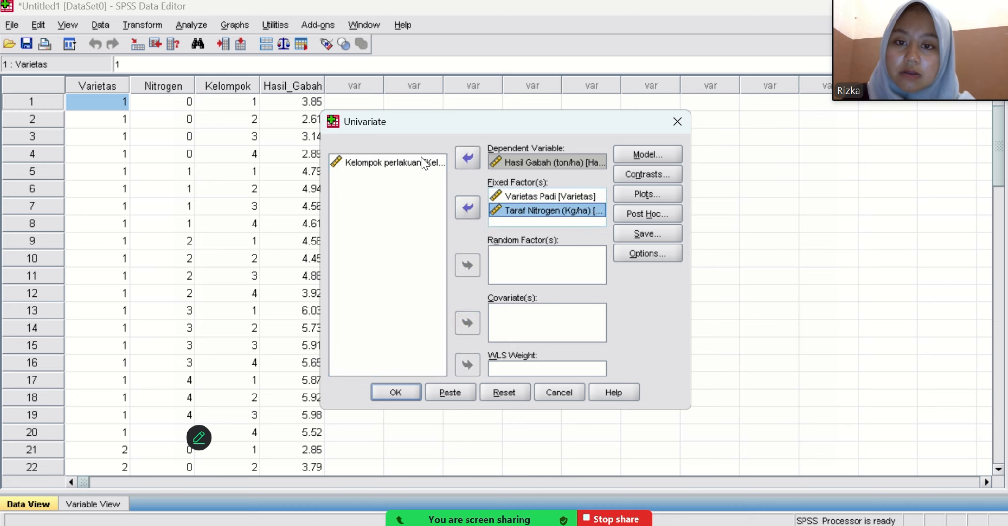
pyautogui.click(422, 163)
pyautogui.click(468, 209)
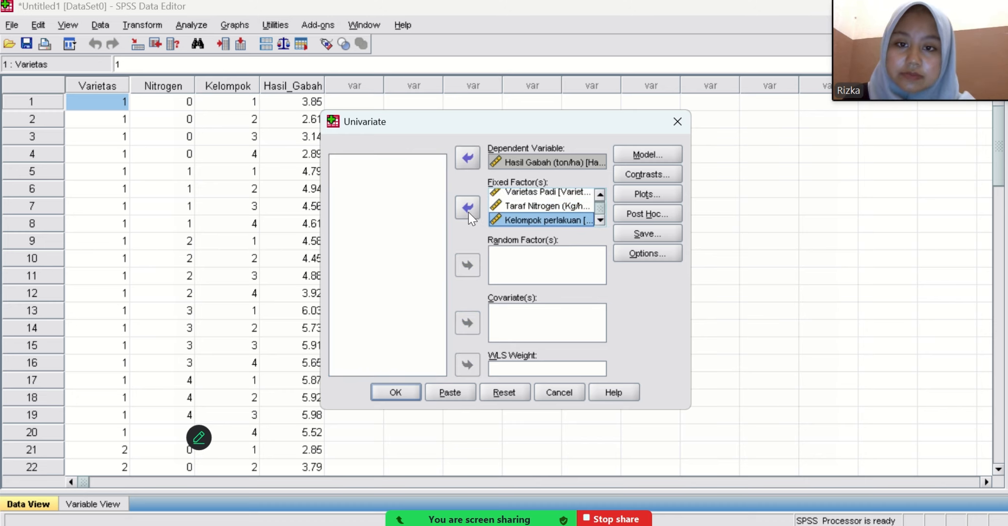
# Specify a custom model for the univariate analysis with Varietas, Nitrogen and Kelompok as main effects.
pyautogui.click(659, 154)
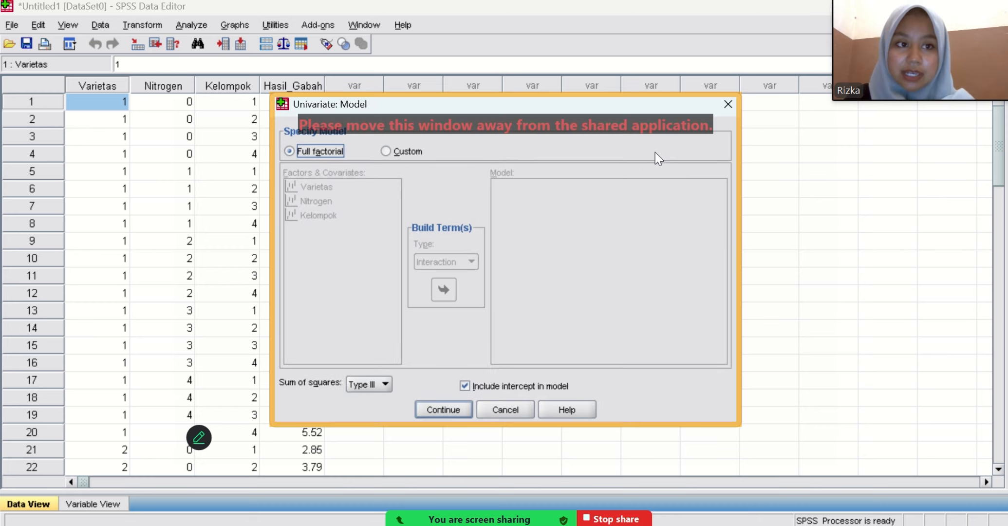
pyautogui.click(386, 151)
pyautogui.click(470, 261)
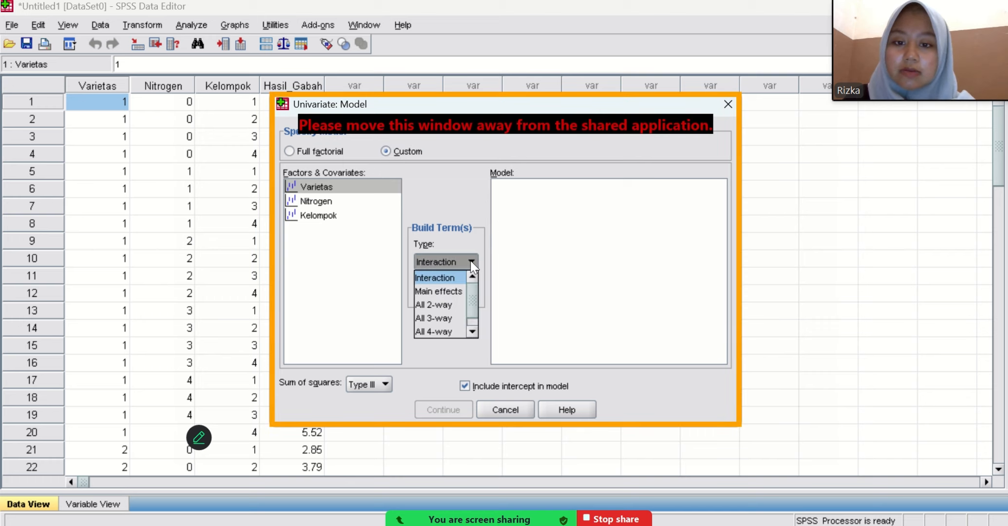
pyautogui.click(452, 291)
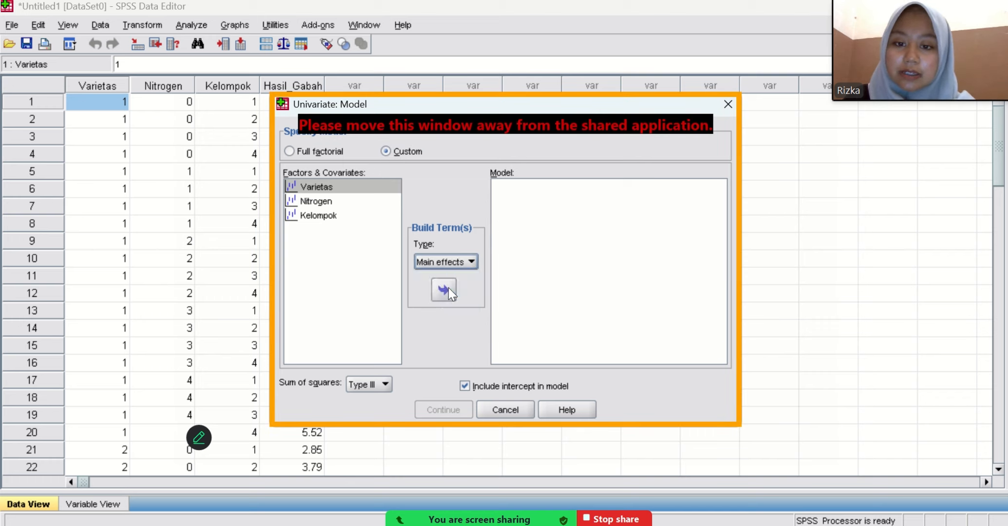
pyautogui.click(350, 188)
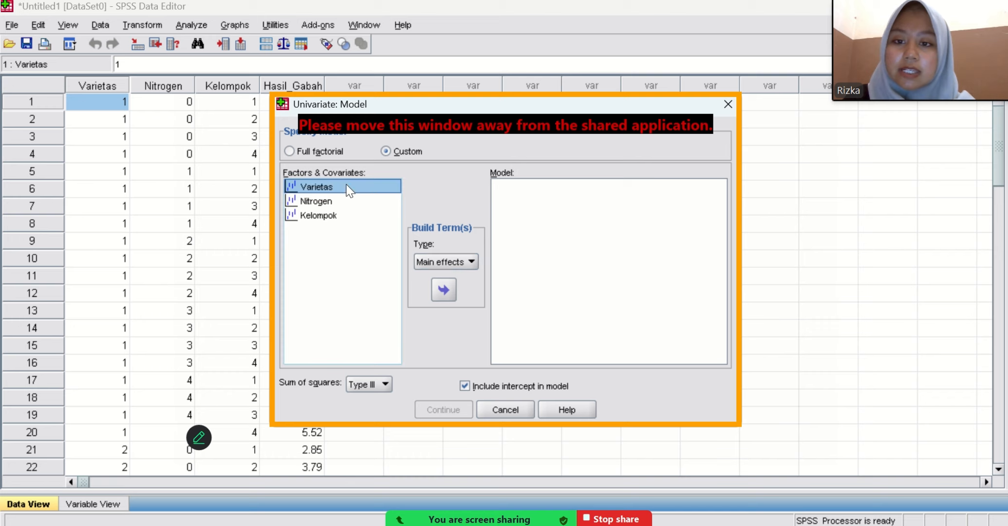
pyautogui.click(443, 290)
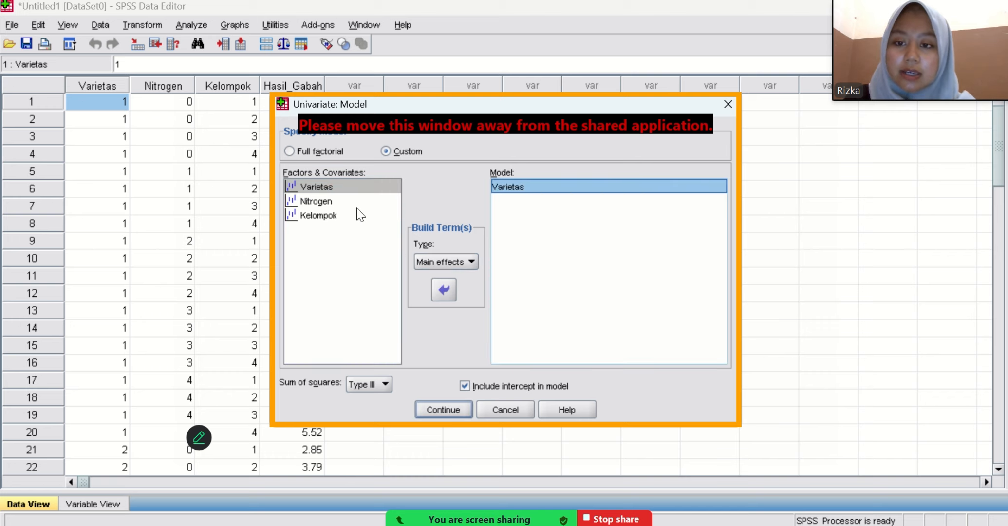
pyautogui.click(349, 202)
pyautogui.click(444, 290)
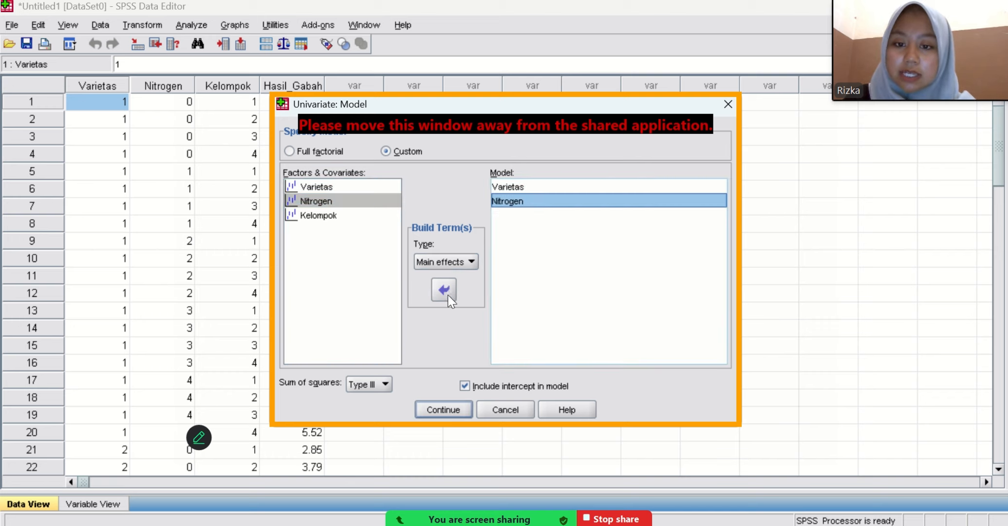
pyautogui.click(350, 218)
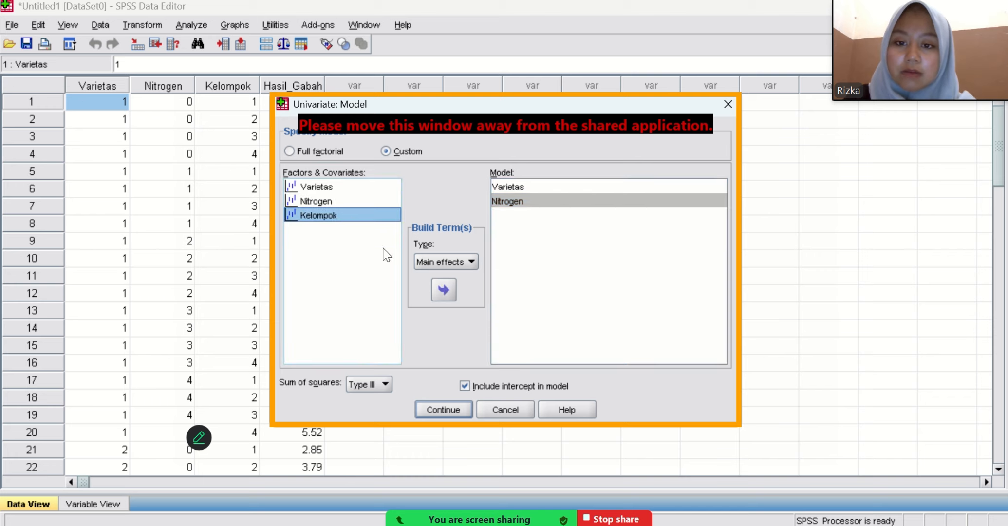
pyautogui.click(440, 290)
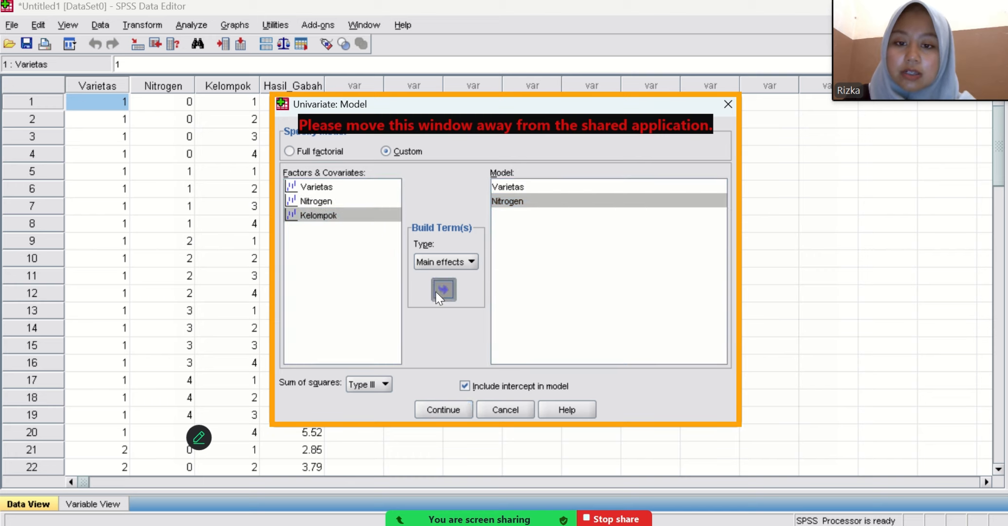
# Add the interaction term of Varietas and Nitrogen to the custom model and accept the model specification.
pyautogui.click(475, 265)
pyautogui.click(456, 276)
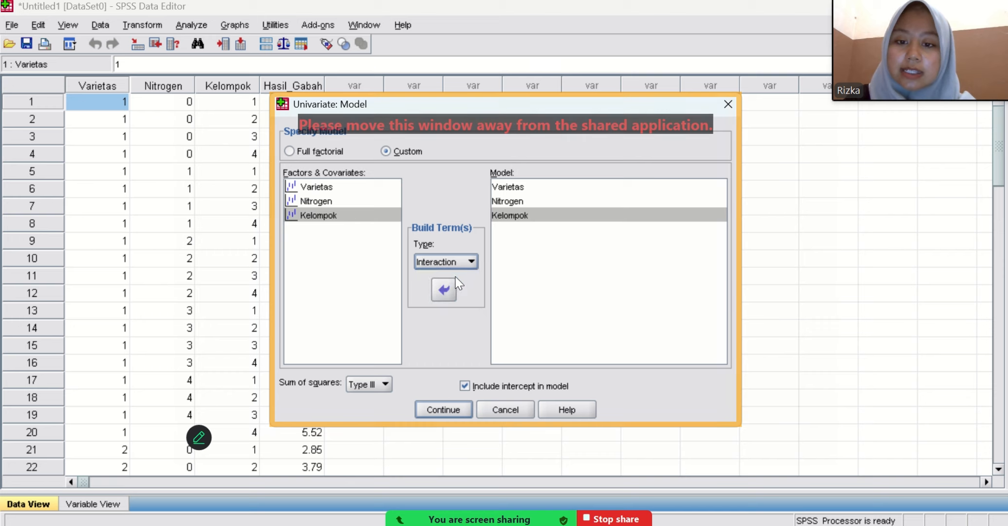
pyautogui.click(334, 190)
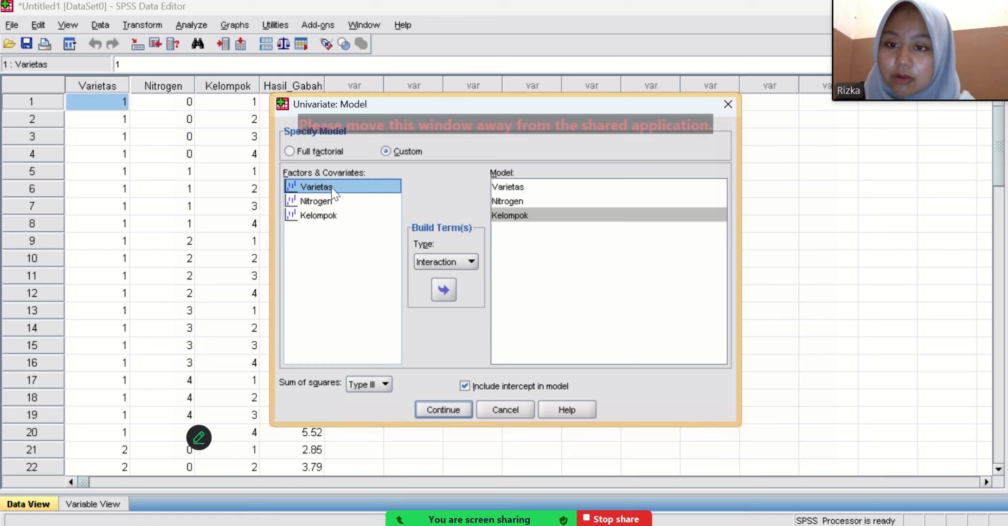
pyautogui.keyDown('ctrl'); pyautogui.click(329, 202); pyautogui.keyUp('ctrl')
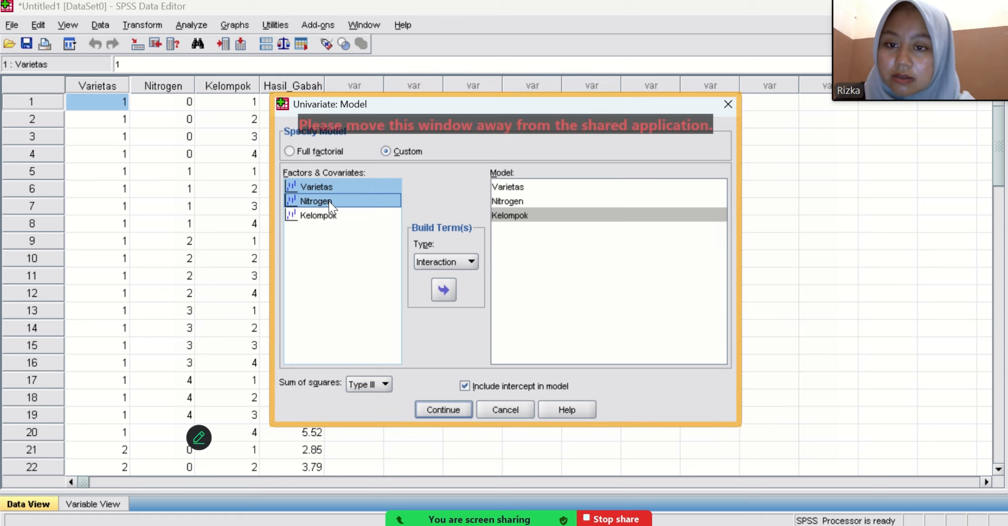
pyautogui.click(443, 292)
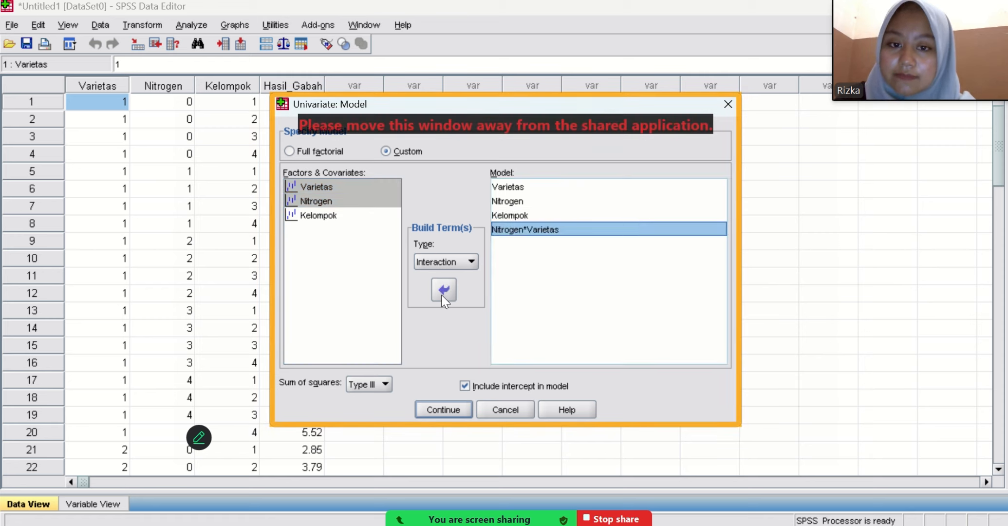
pyautogui.click(439, 409)
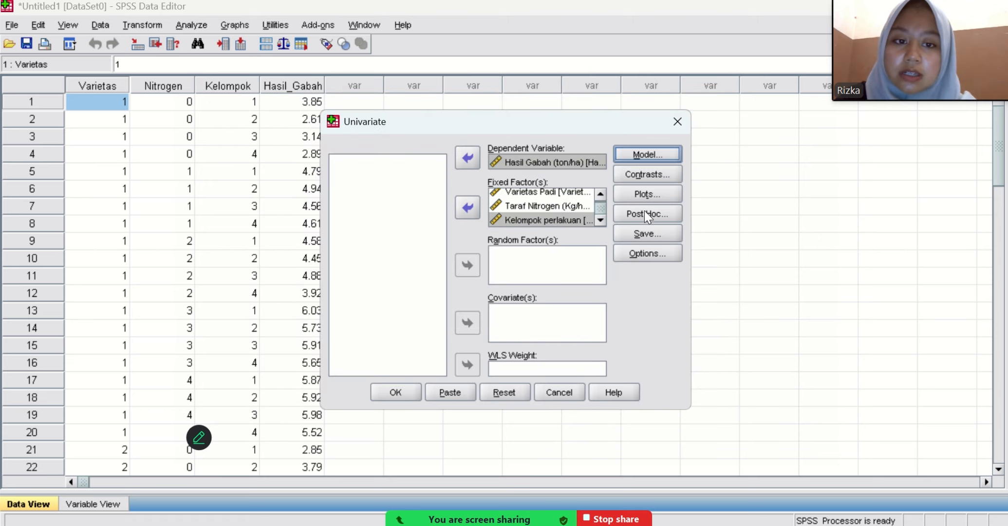
# Add Varietas, Nitrogen and Kelompok to the factors compared in the post hoc tests of the univariate analysis.
pyautogui.click(646, 212)
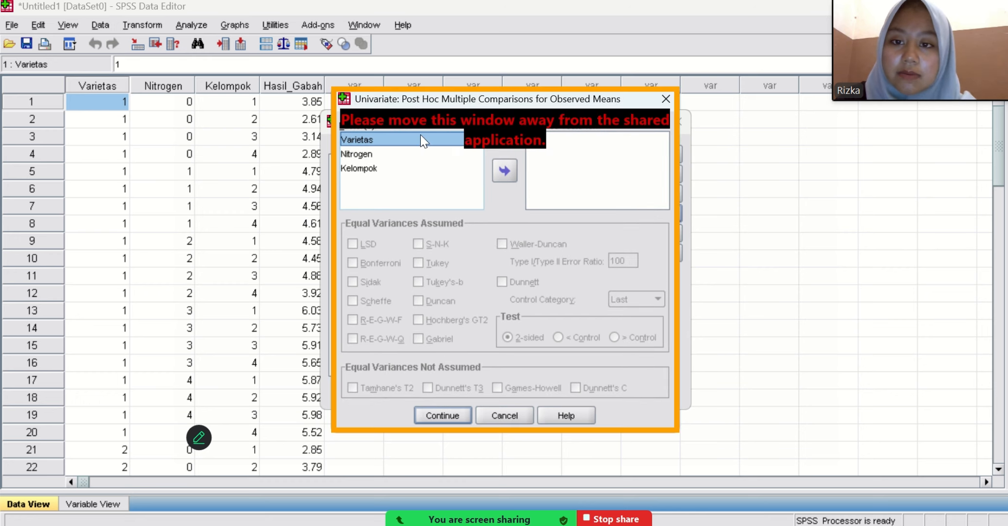
pyautogui.click(504, 172)
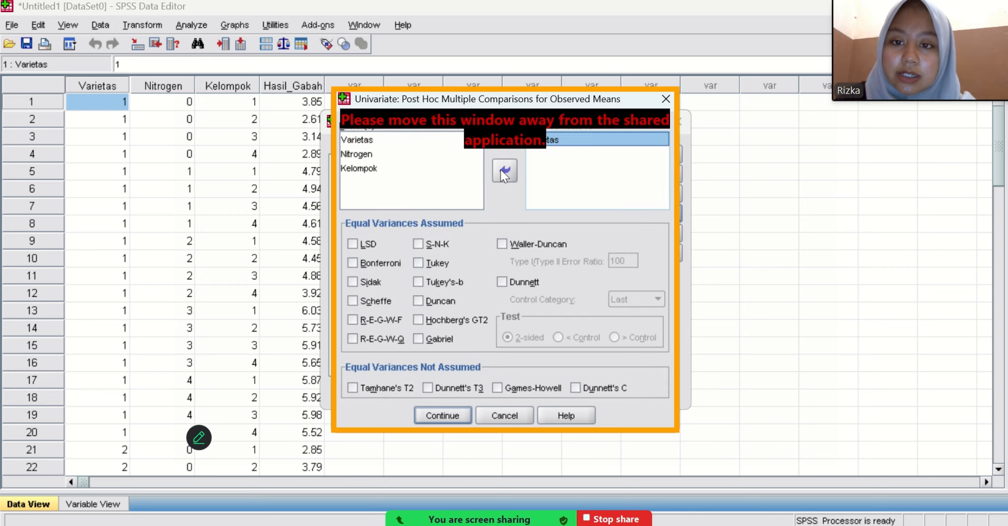
pyautogui.click(416, 155)
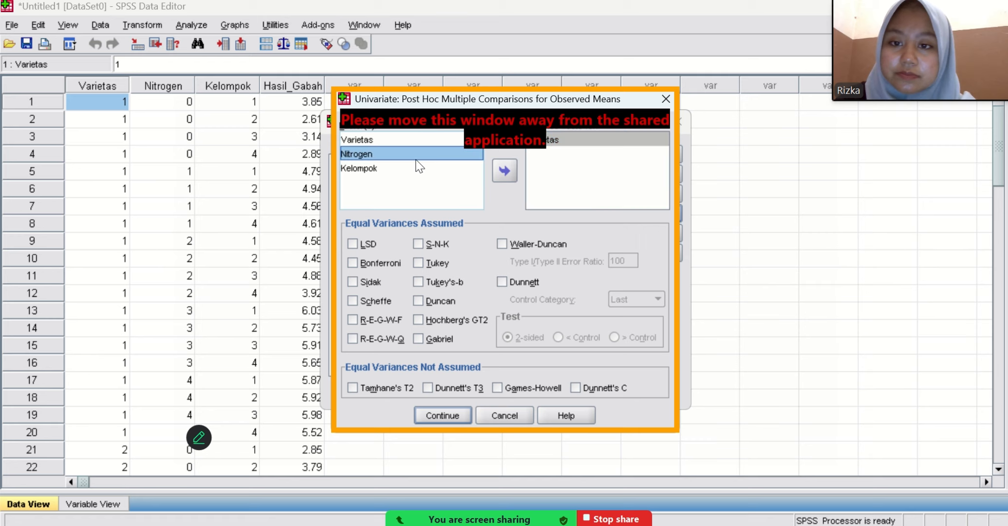
pyautogui.click(497, 169)
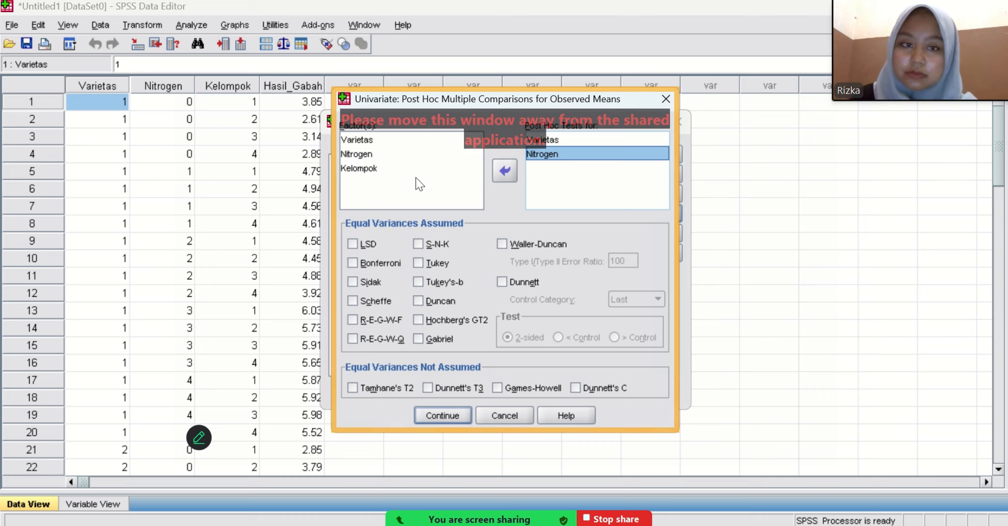
pyautogui.click(362, 169)
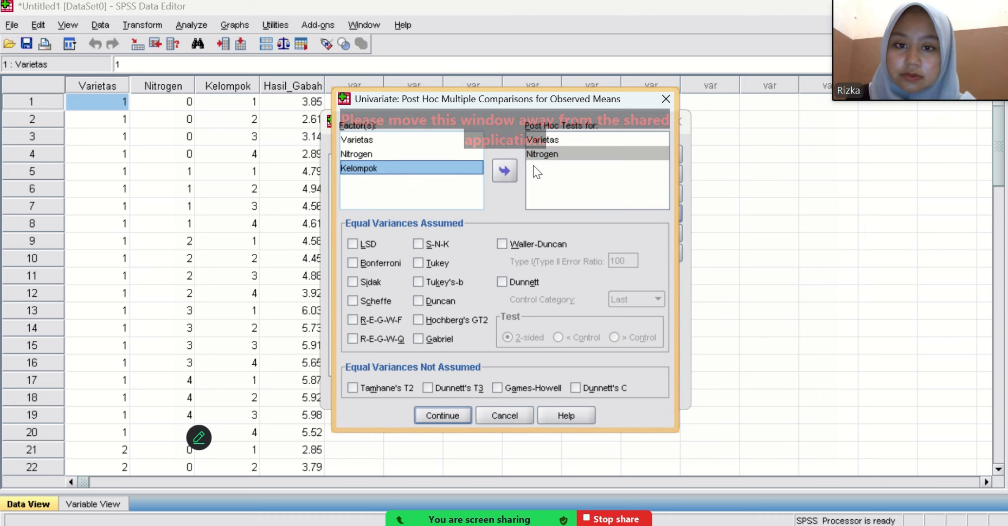
pyautogui.click(504, 172)
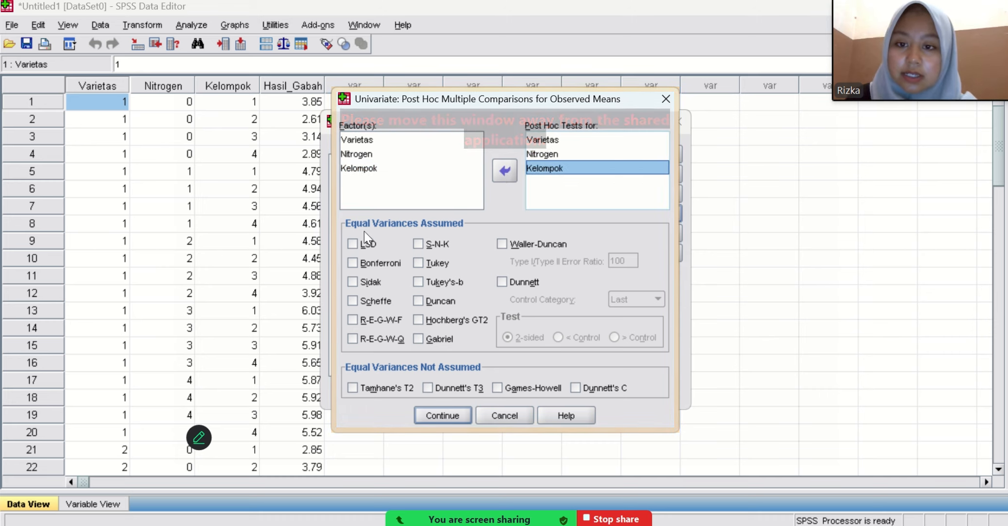
# Choose LSD, Tukey and Duncan as the equal-variance post hoc tests and accept the post hoc settings.
pyautogui.click(349, 242)
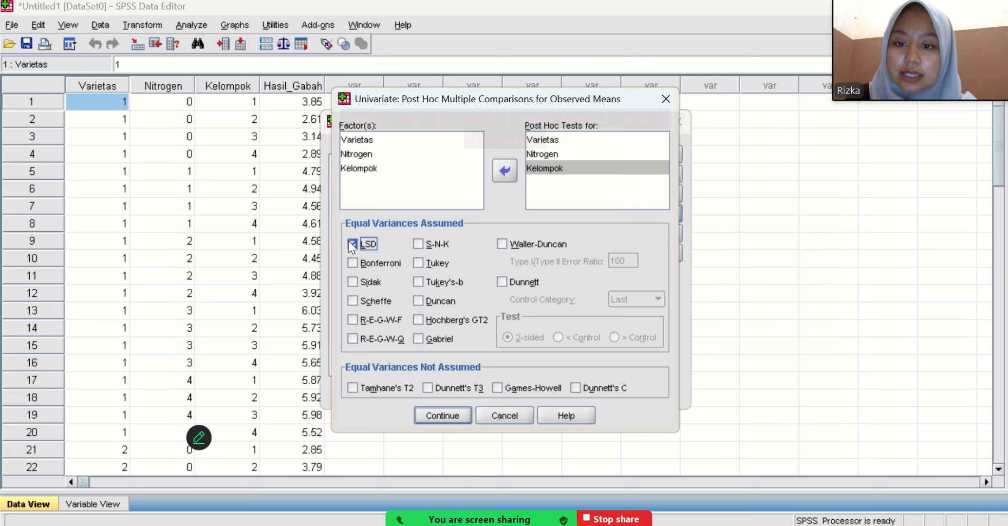
pyautogui.click(418, 265)
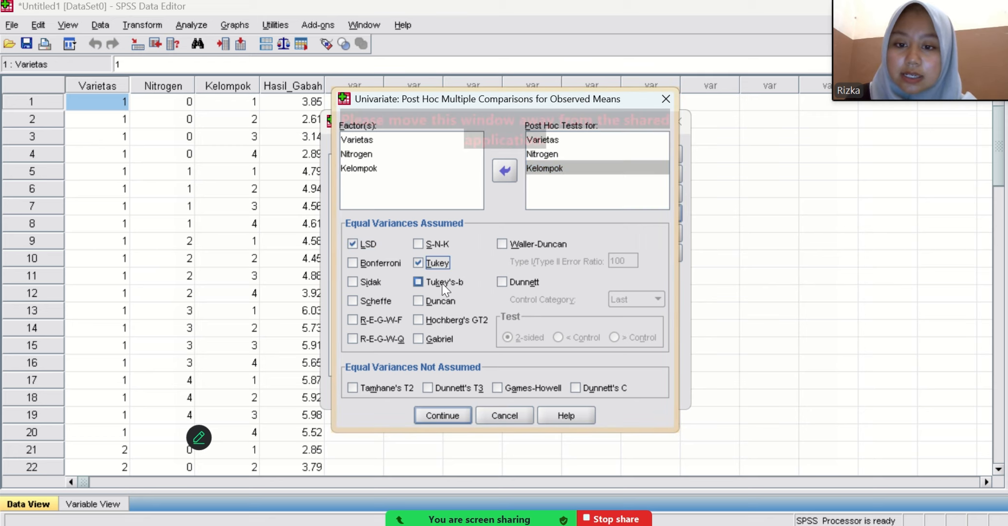
pyautogui.click(419, 300)
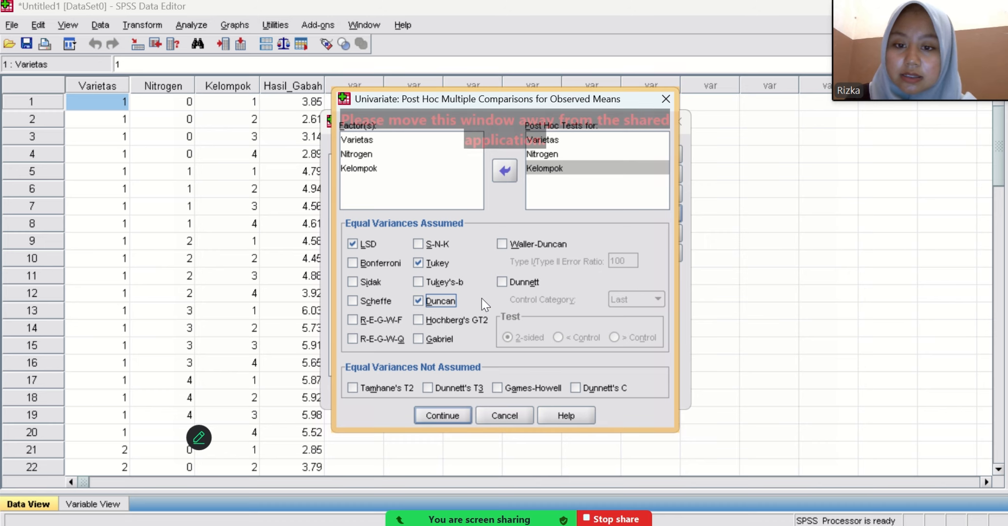
pyautogui.click(440, 415)
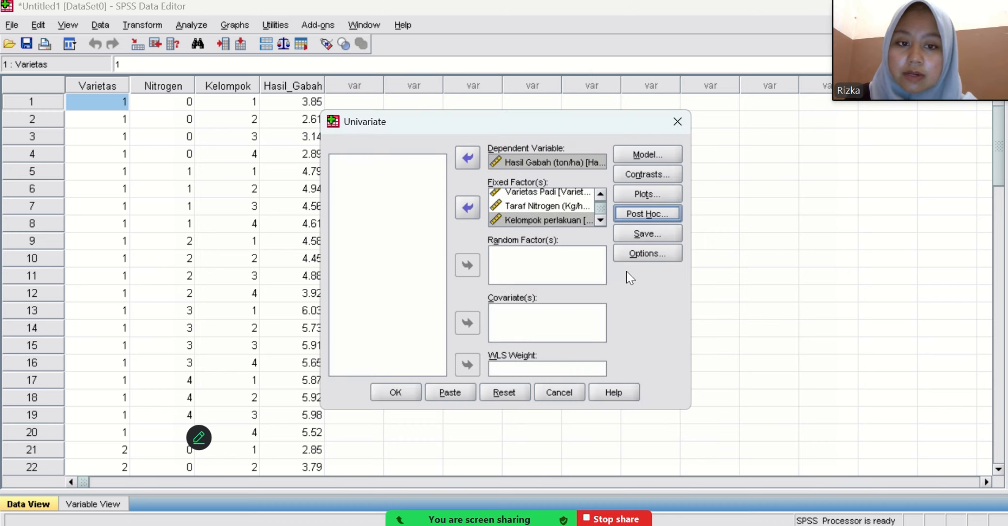
# Set the analysis options to display means for (OVERALL), descriptive statistics and homogeneity tests, and accept them.
pyautogui.click(639, 254)
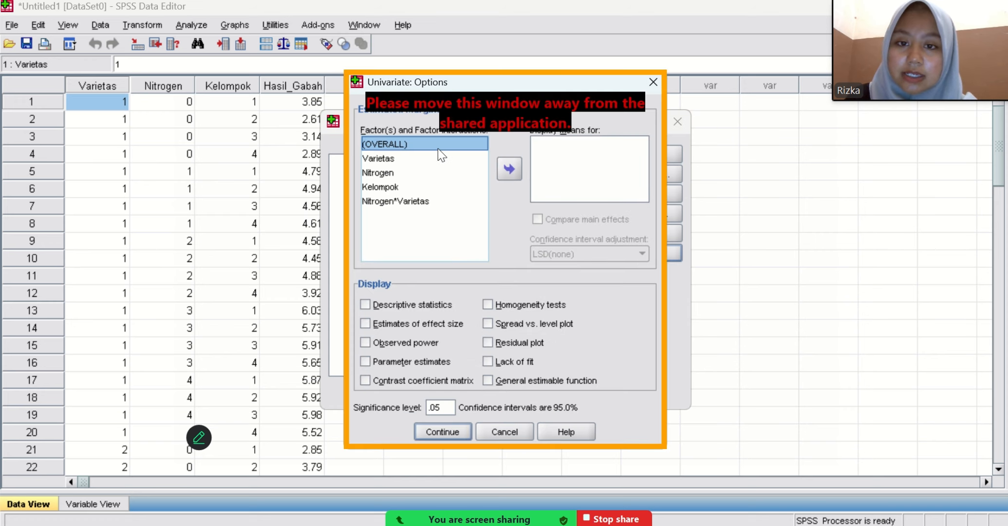
pyautogui.click(510, 168)
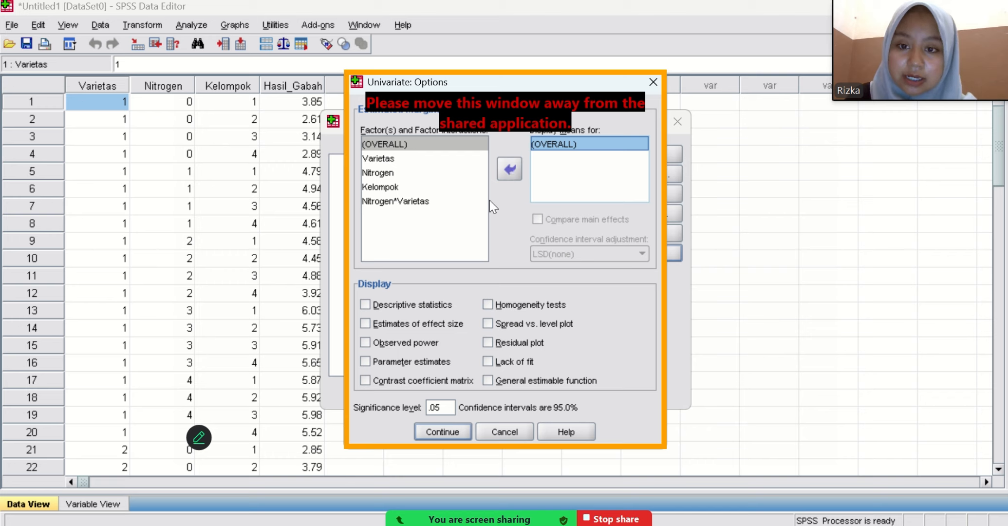
pyautogui.click(365, 304)
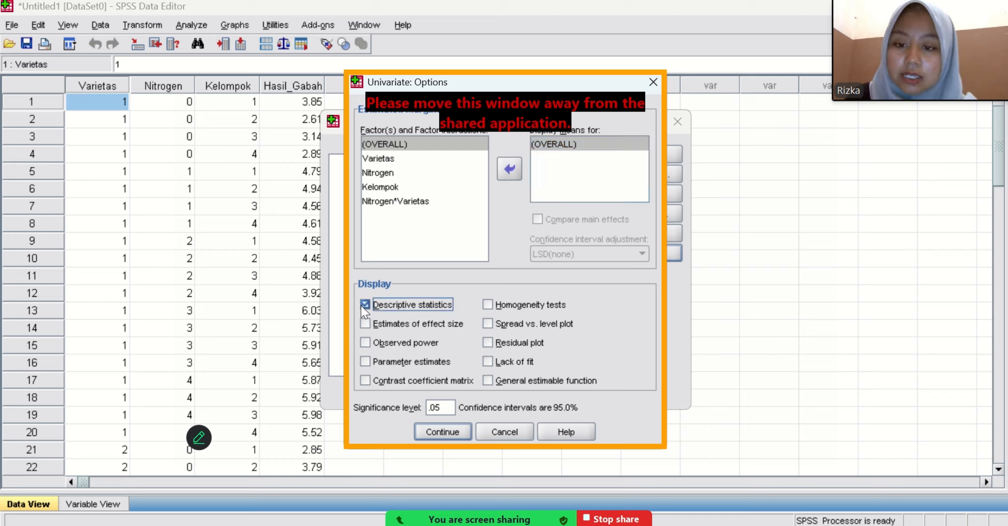
pyautogui.click(488, 304)
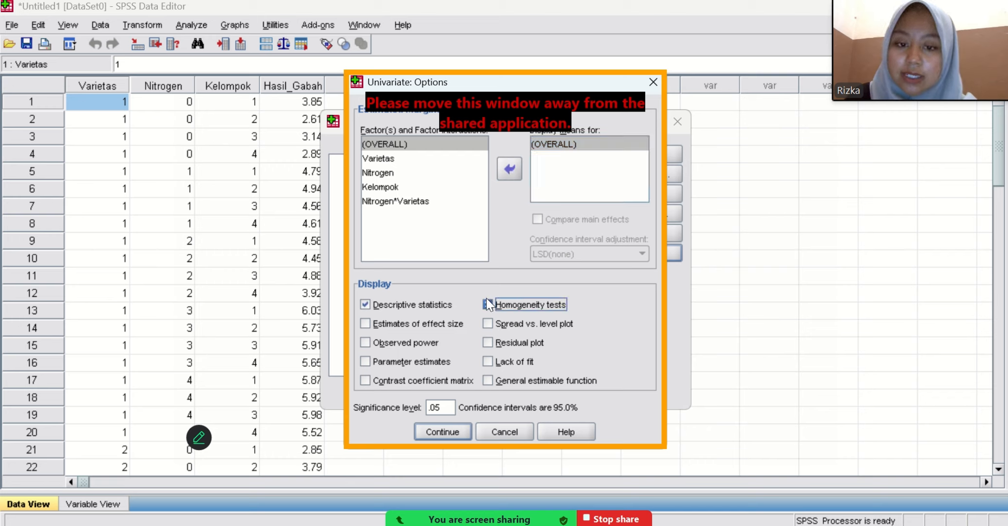
pyautogui.click(443, 432)
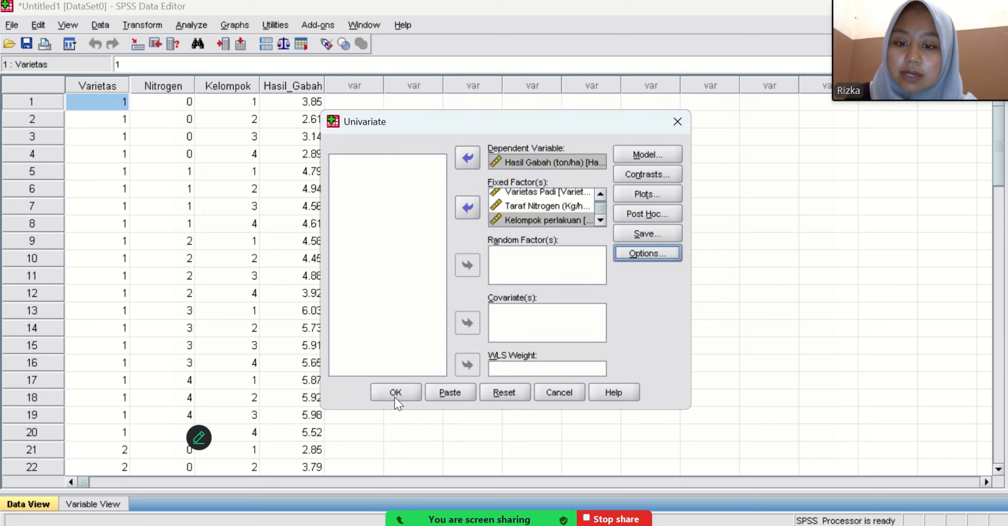
# Run the univariate analysis and view its output down to the homogeneous subsets table for Kelompok perlakuan.
pyautogui.click(395, 393)
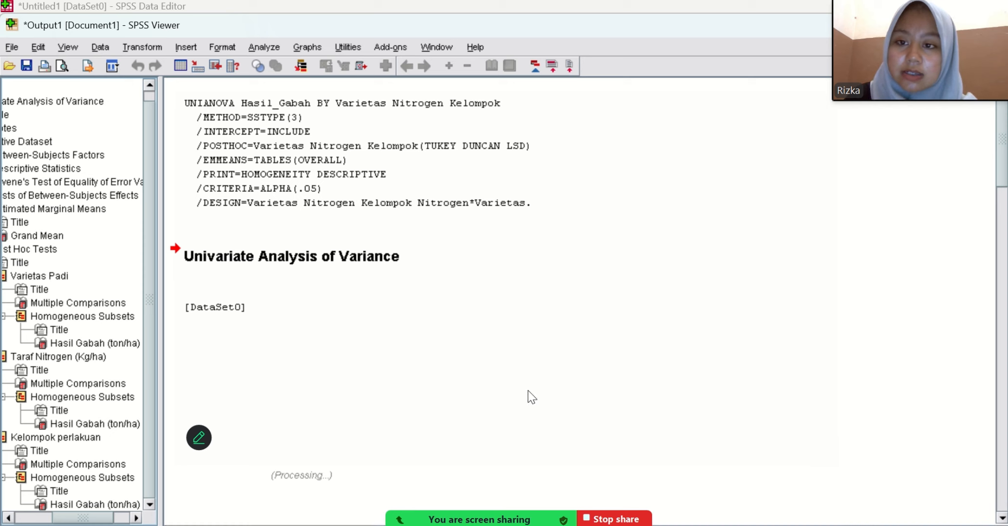
pyautogui.moveTo(1002, 127); pyautogui.dragTo(1004, 470)
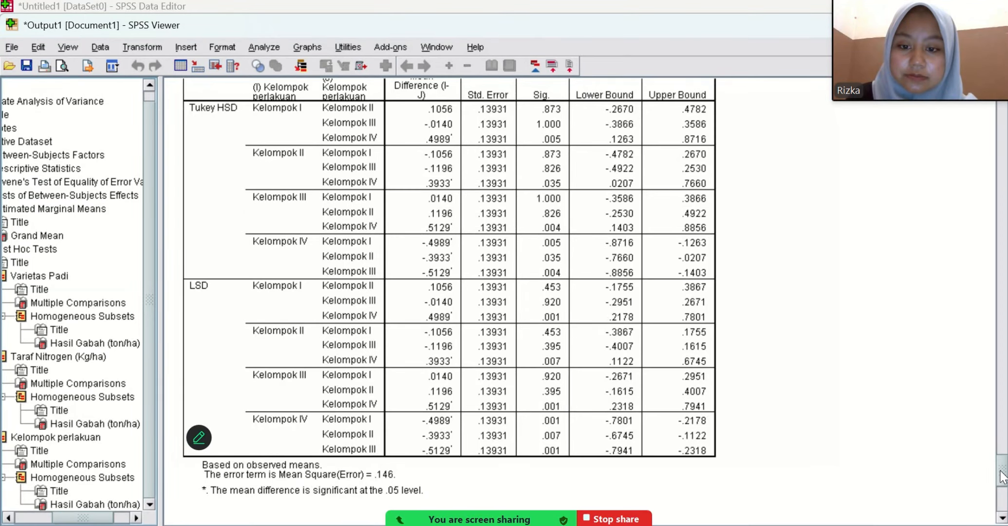
pyautogui.moveTo(1004, 478); pyautogui.dragTo(1003, 511)
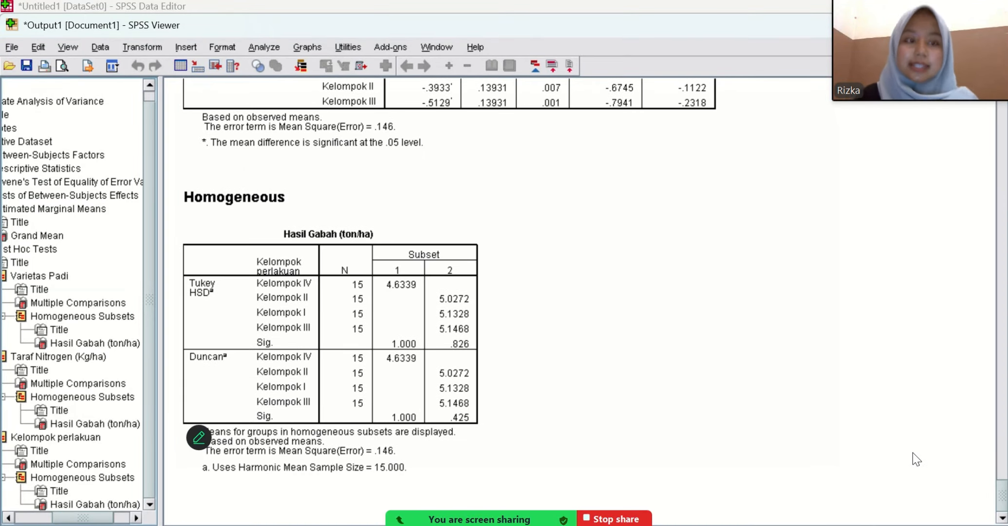